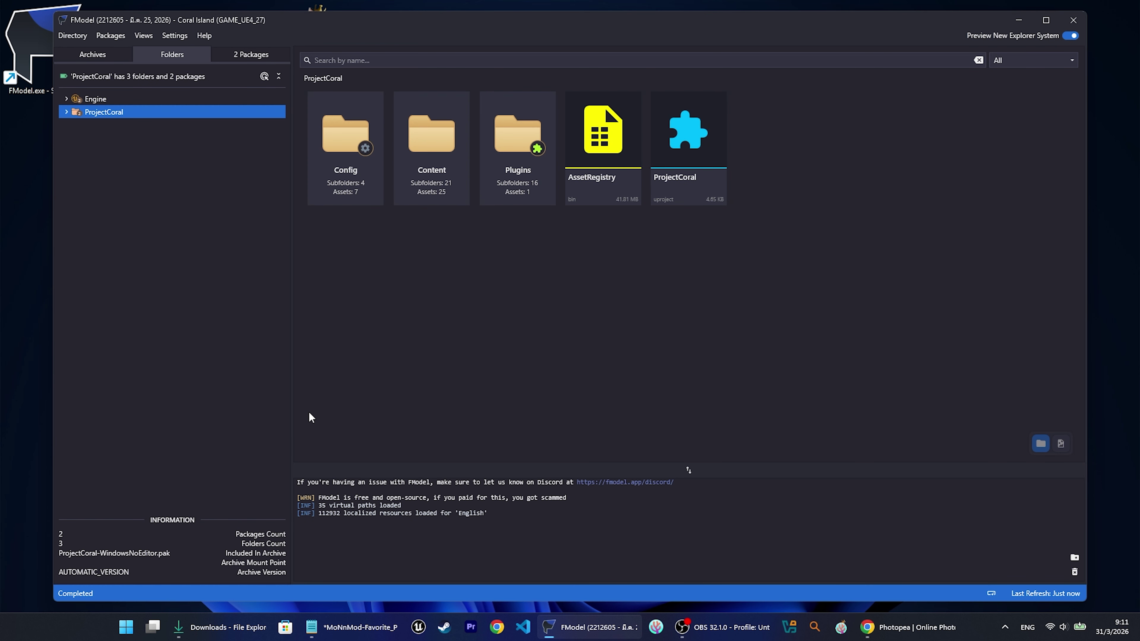
Copy the word "texture" from the MoNnMod-Favorite_P note and return to FModel
left_click(353, 627)
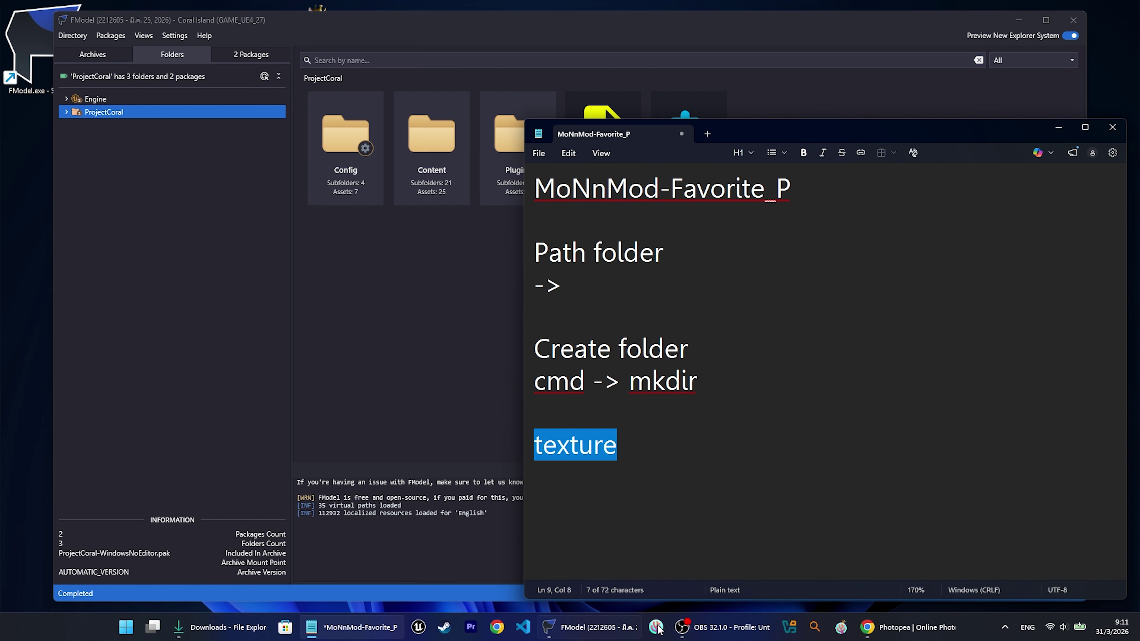
left_click(621, 454)
double_click(535, 445)
right_click(599, 455)
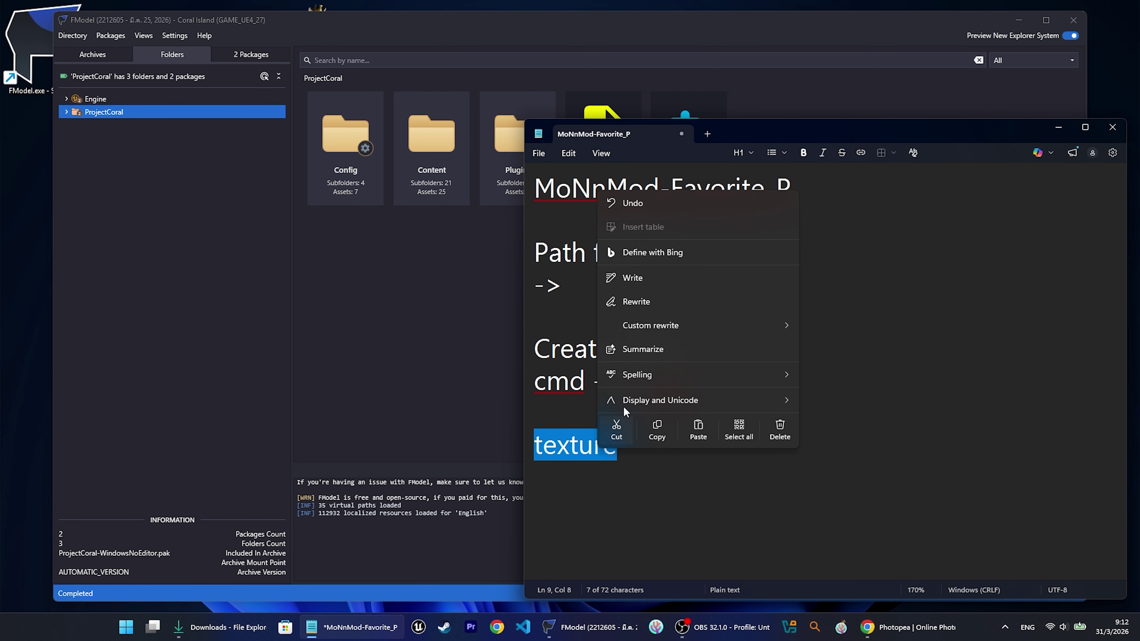
left_click(666, 437)
left_click(406, 354)
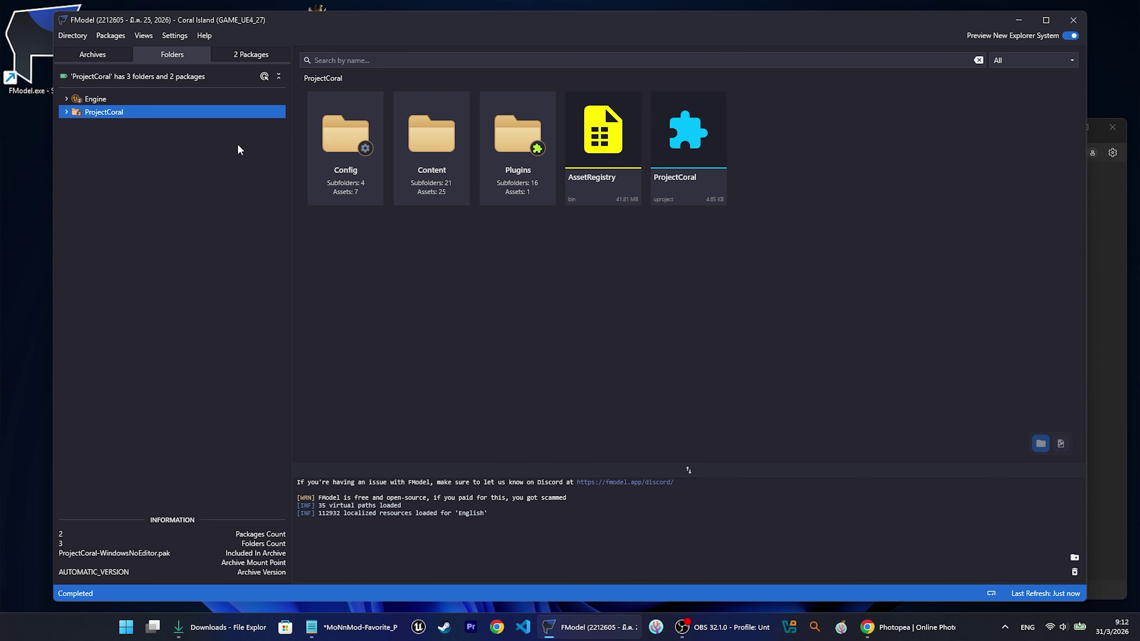
Search the loaded packages by path for "texture"
left_click(121, 37)
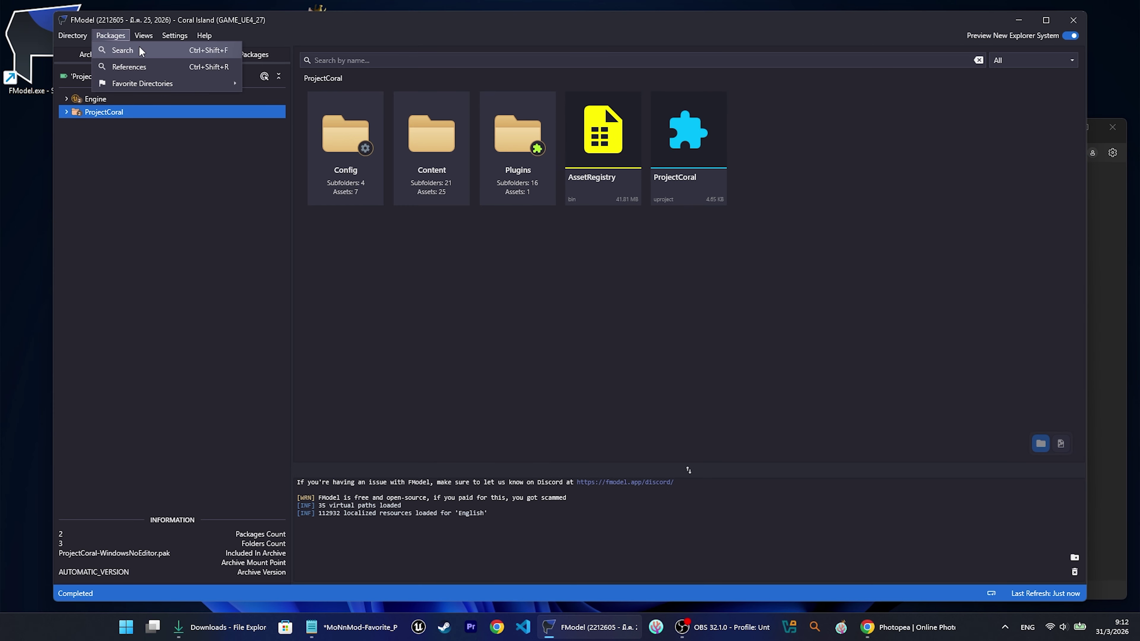
left_click(140, 46)
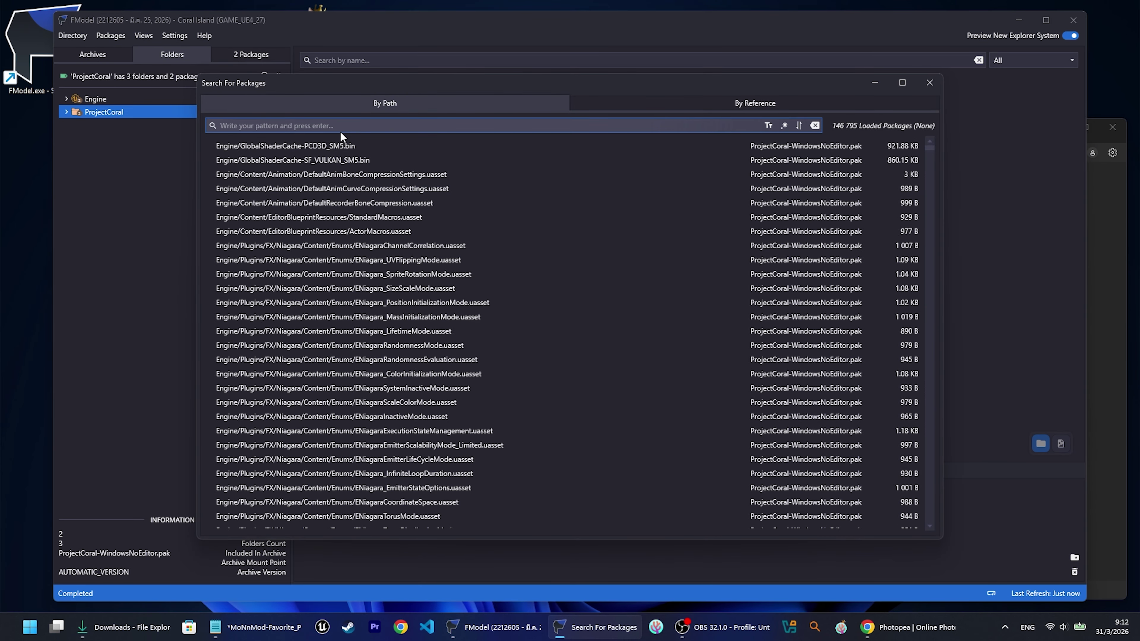
type("texture")
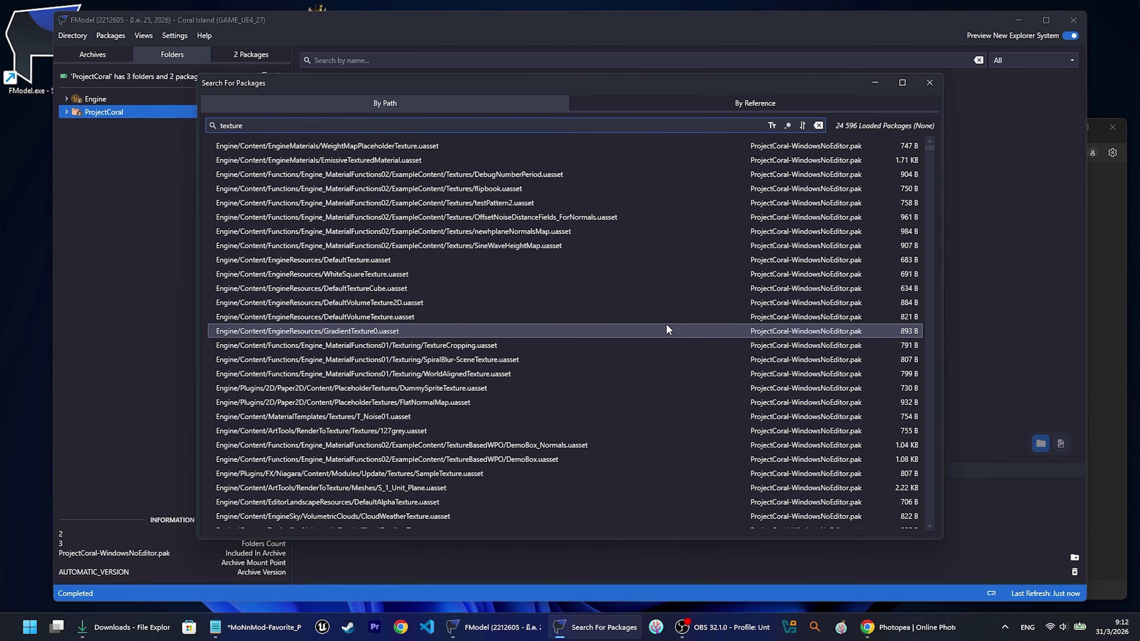
Find the UI/NPCHeadPortraits textures in the search results and open one to reach its package folder
scroll(708, 363, "down", 20)
left_click_drag(930, 157, 949, 266)
scroll(484, 333, "up", 20)
scroll(529, 375, "down", 20)
left_click_drag(929, 271, 952, 514)
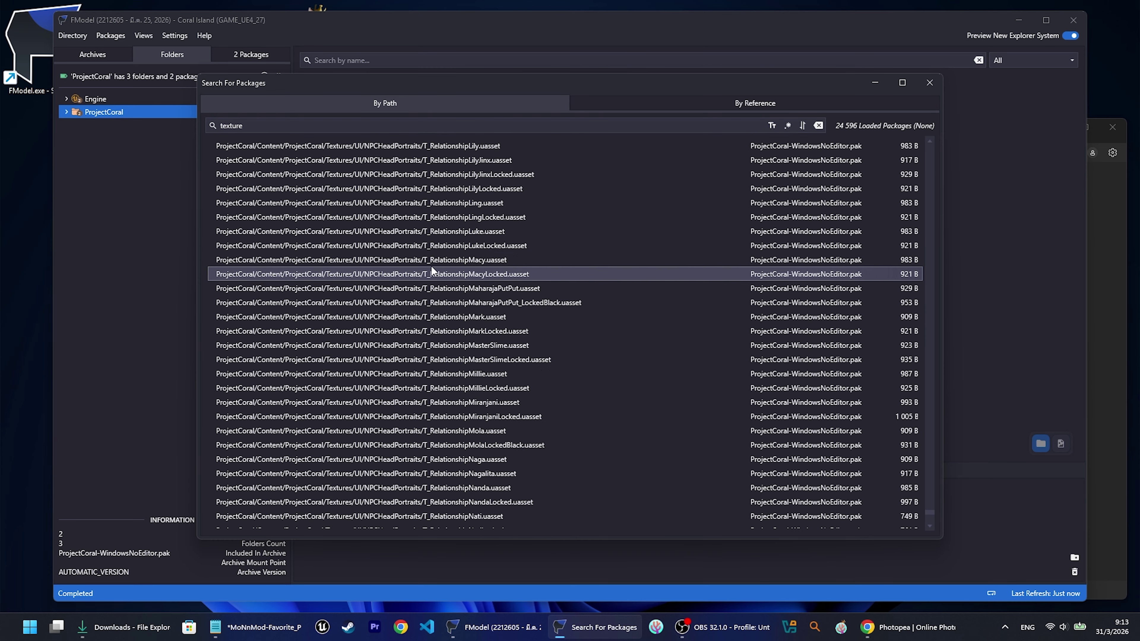
double_click(429, 217)
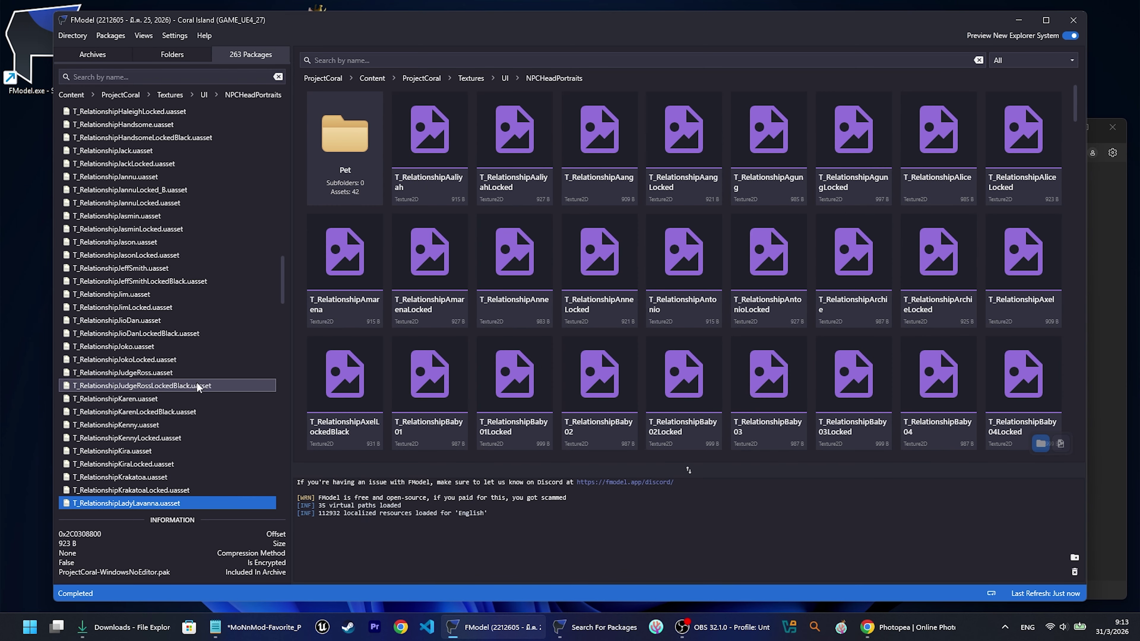
Examine where NPCHeadPortraits sits under Textures/UI in the folder tree, then reselect that folder and collapse it
left_click(181, 56)
scroll(186, 313, "up", 10)
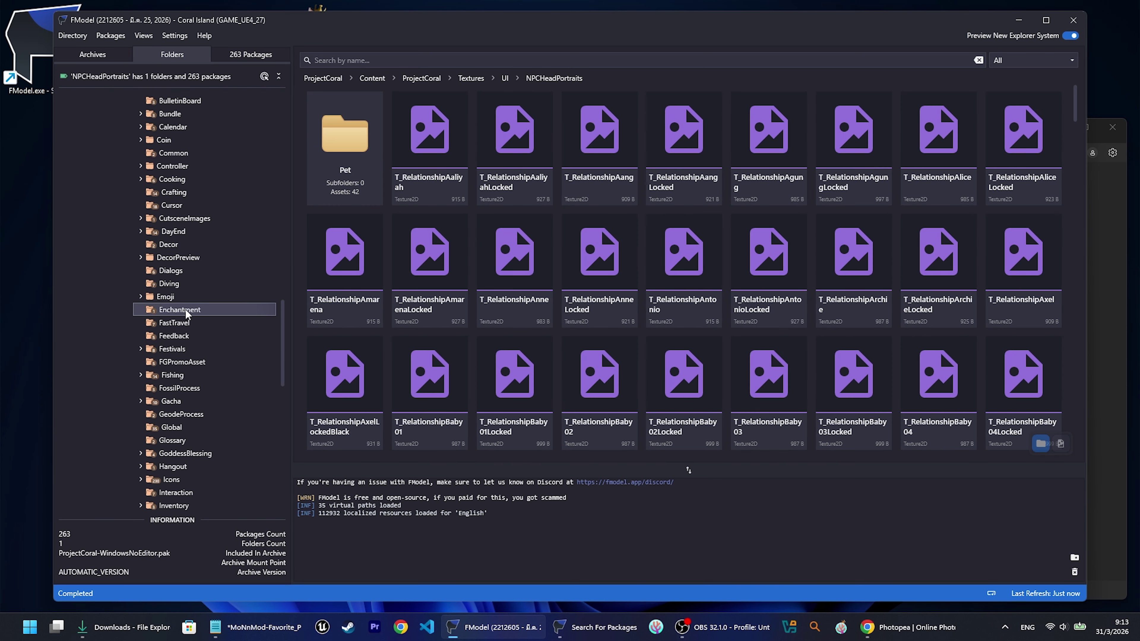
left_click(154, 323)
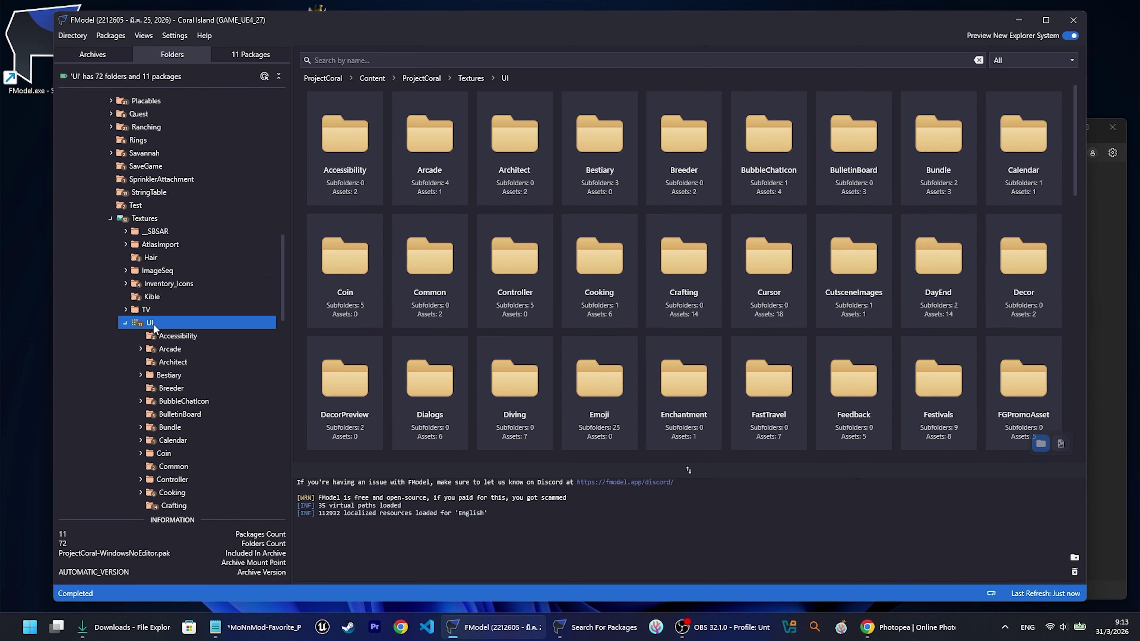
scroll(187, 327, "down", 6)
scroll(198, 343, "down", 10)
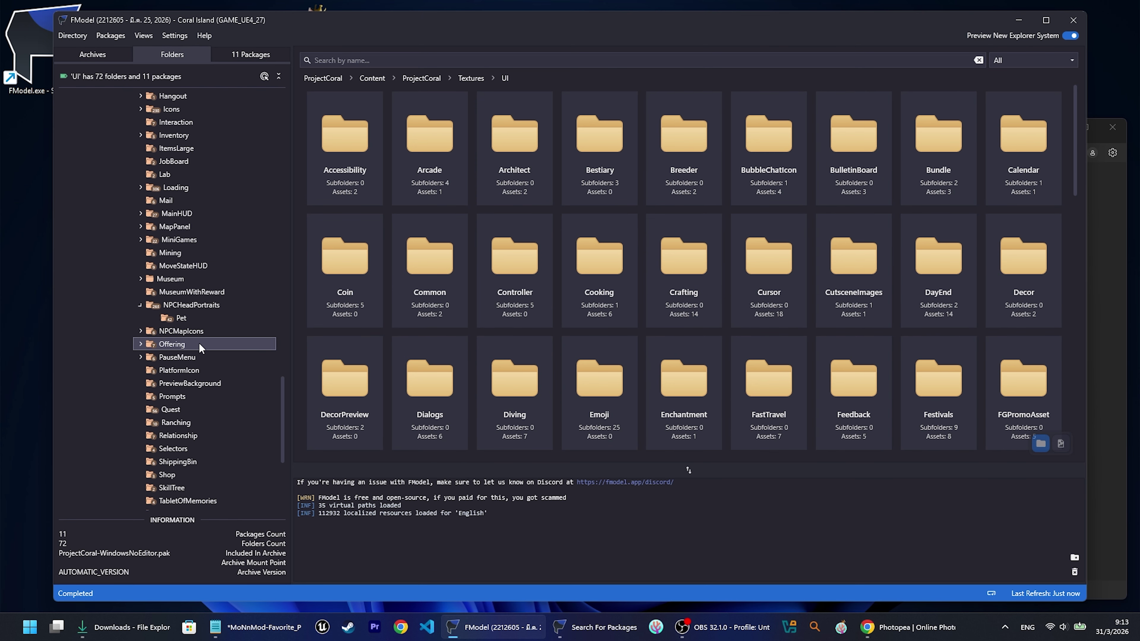
left_click(198, 191)
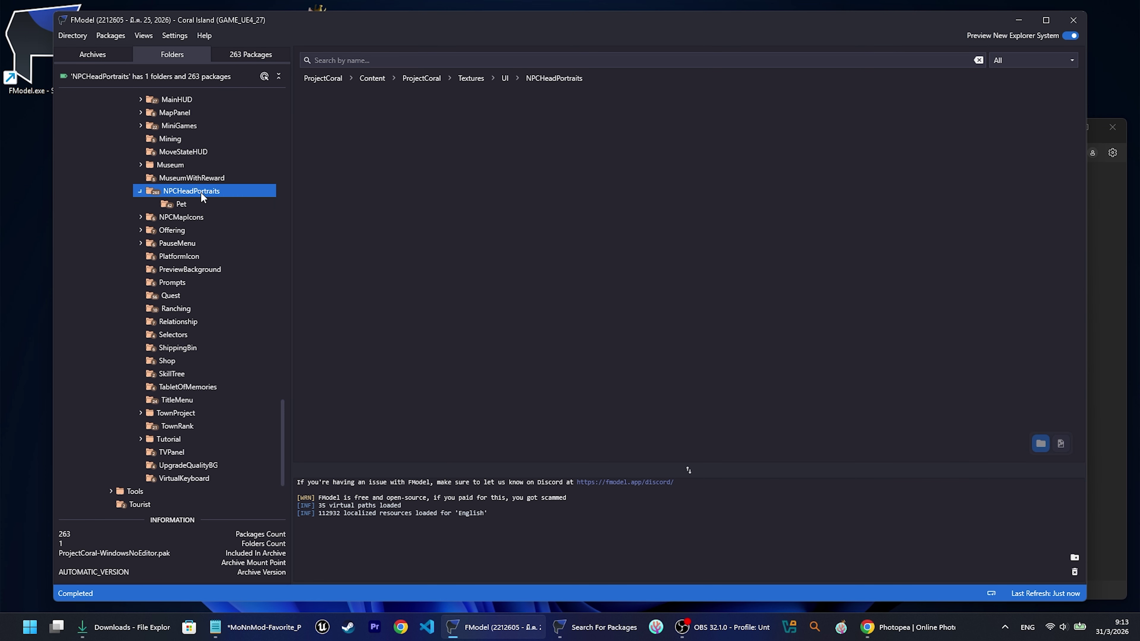
left_click(139, 192)
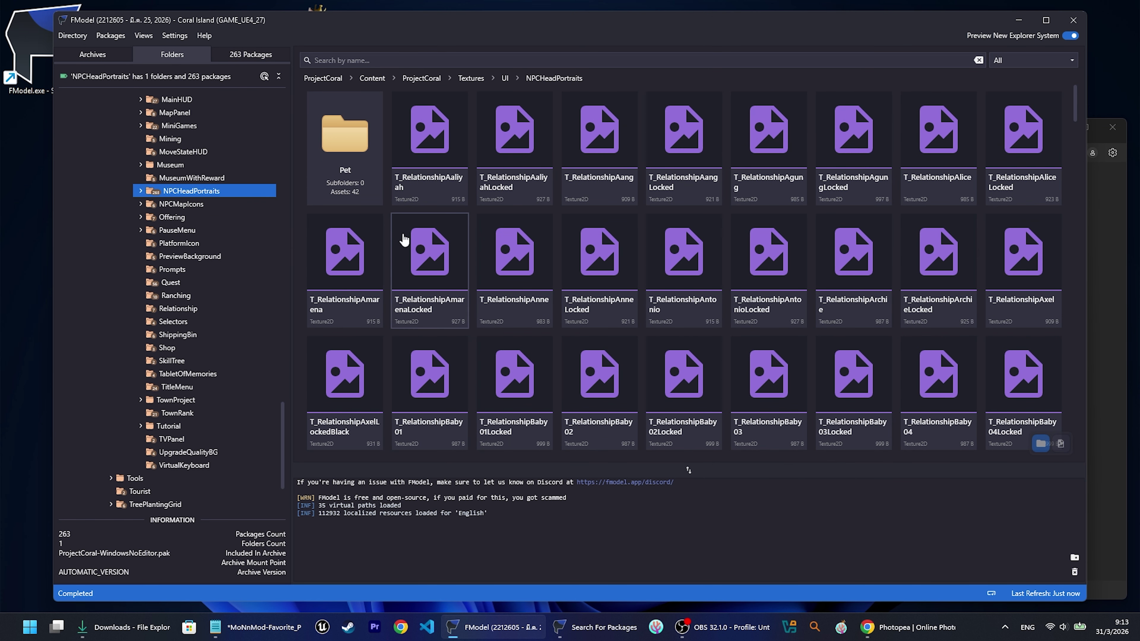
Turn on image previews for the textures in the NPCHeadPortraits folder
scroll(554, 305, "down", 4)
scroll(554, 306, "down", 3)
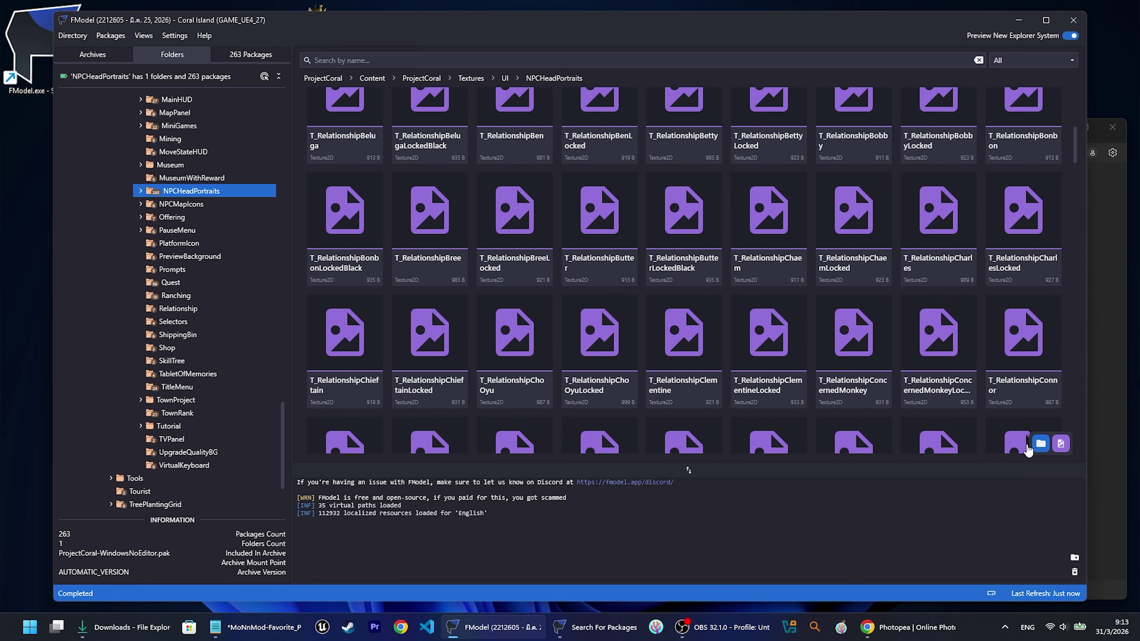
scroll(591, 367, "up", 8)
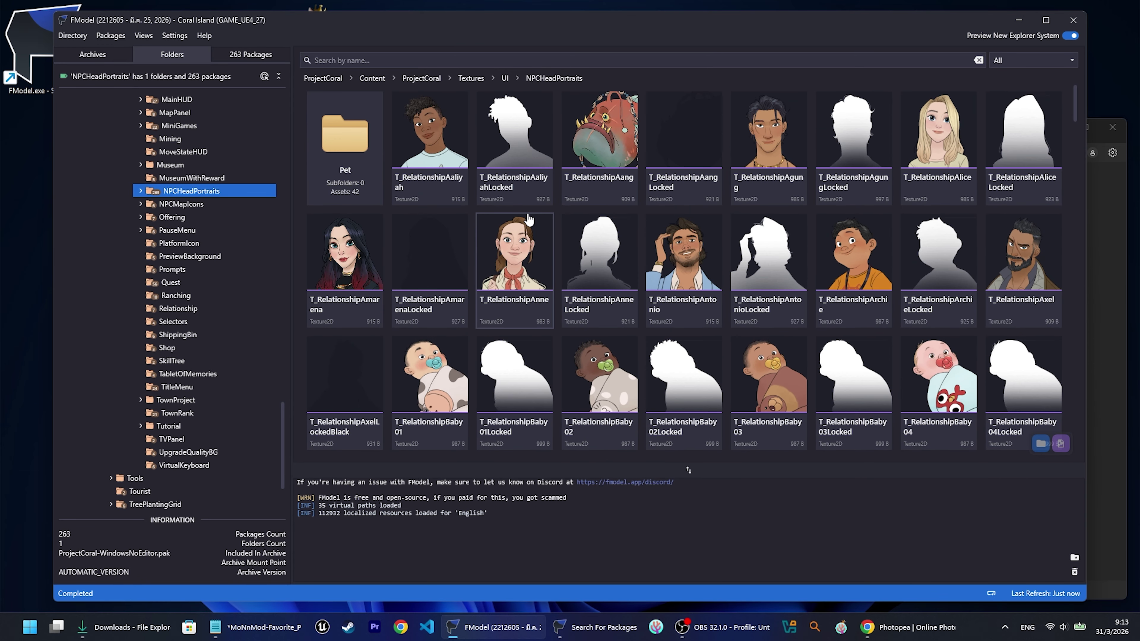
Find the T_RelationshipWakuu portrait among the previews and export its raw data (.uasset)
scroll(530, 235, "down", 2)
scroll(531, 236, "down", 10)
left_click_drag(609, 24, 603, 22)
scroll(707, 348, "down", 10)
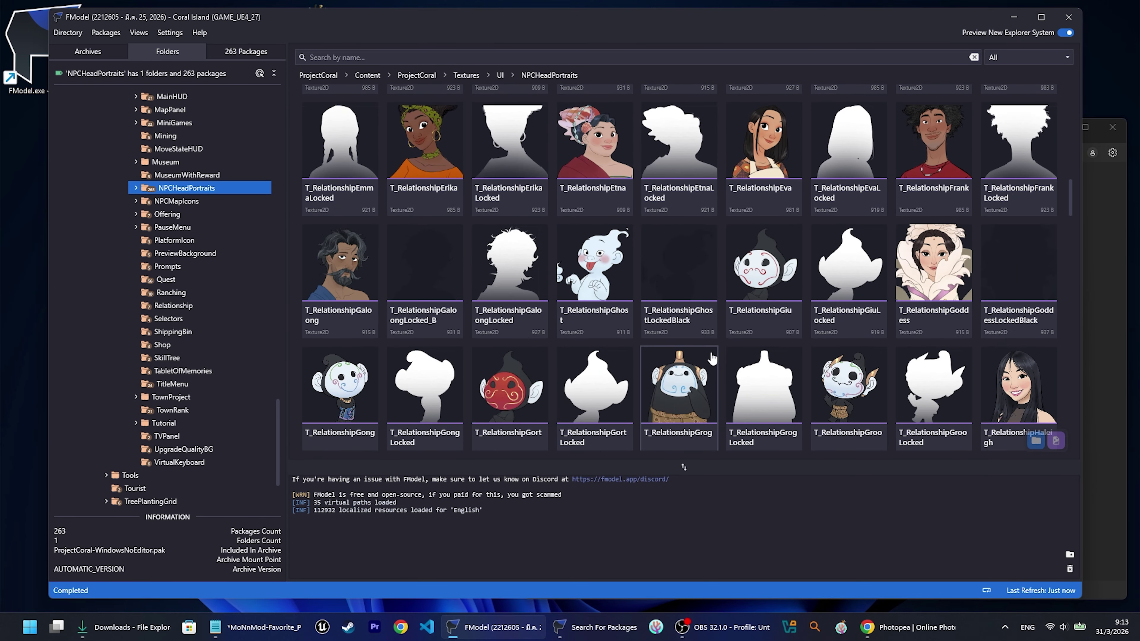
scroll(733, 357, "down", 4)
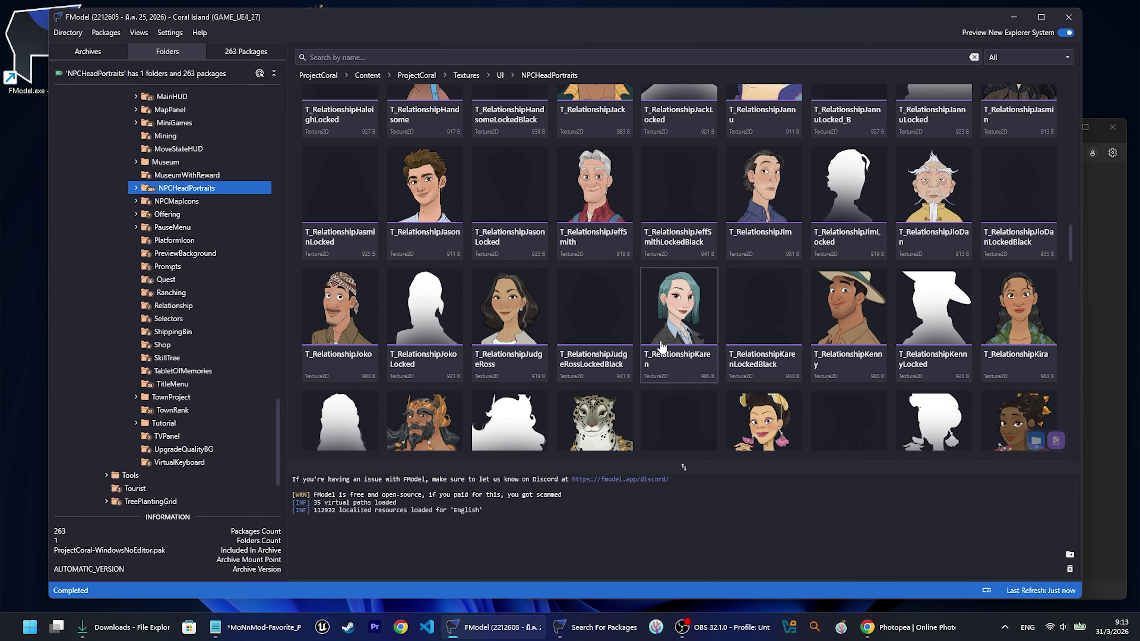
scroll(661, 347, "down", 6)
left_click_drag(1068, 267, 1072, 408)
left_click(928, 209)
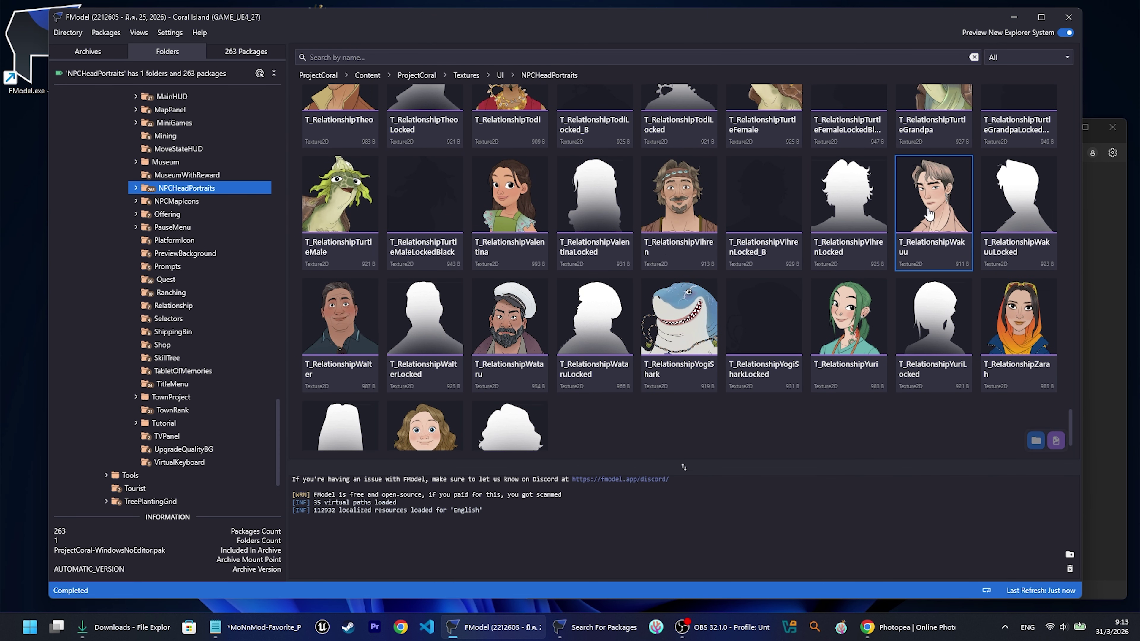
right_click(940, 198)
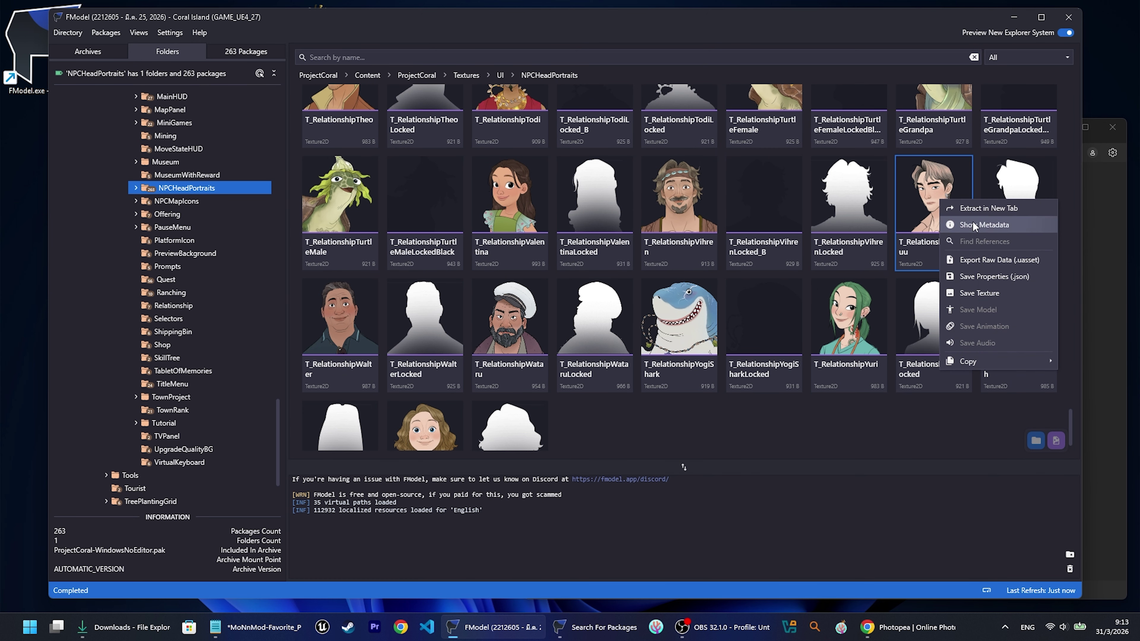
left_click(1043, 261)
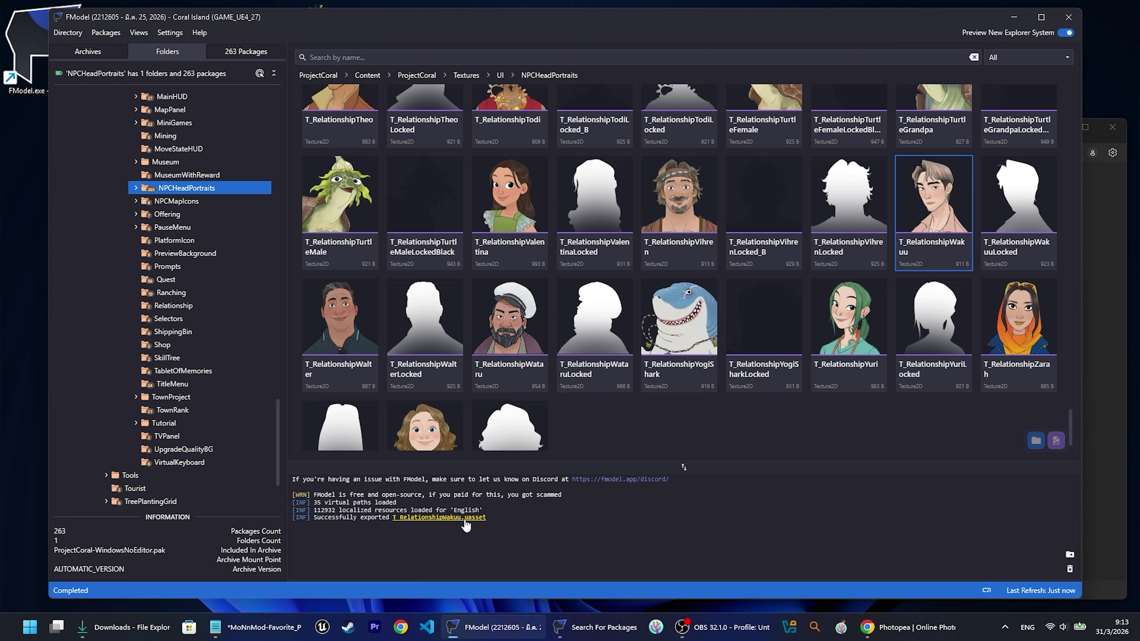
Save the T_RelationshipWakuu texture as an image and open the folder containing the exported files
right_click(935, 205)
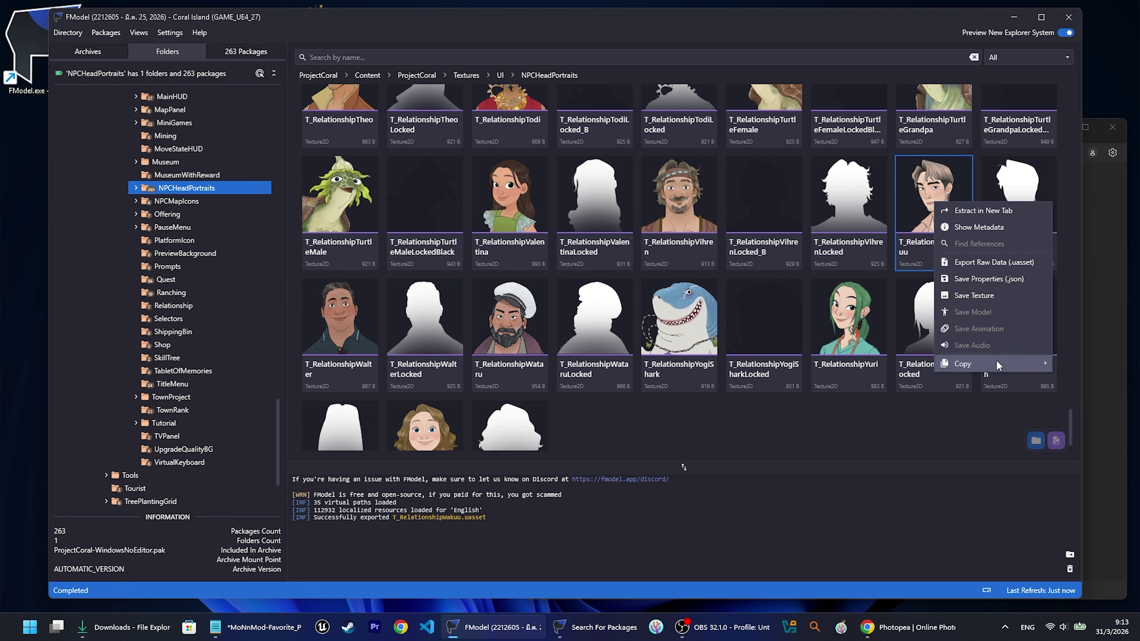
left_click(1004, 297)
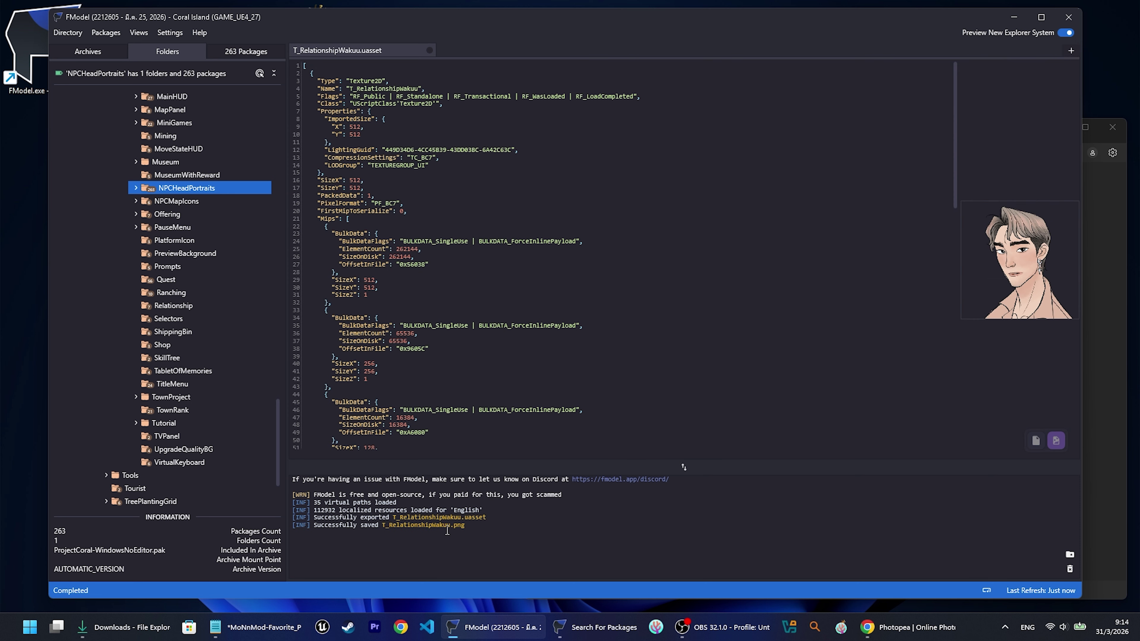
left_click(473, 521)
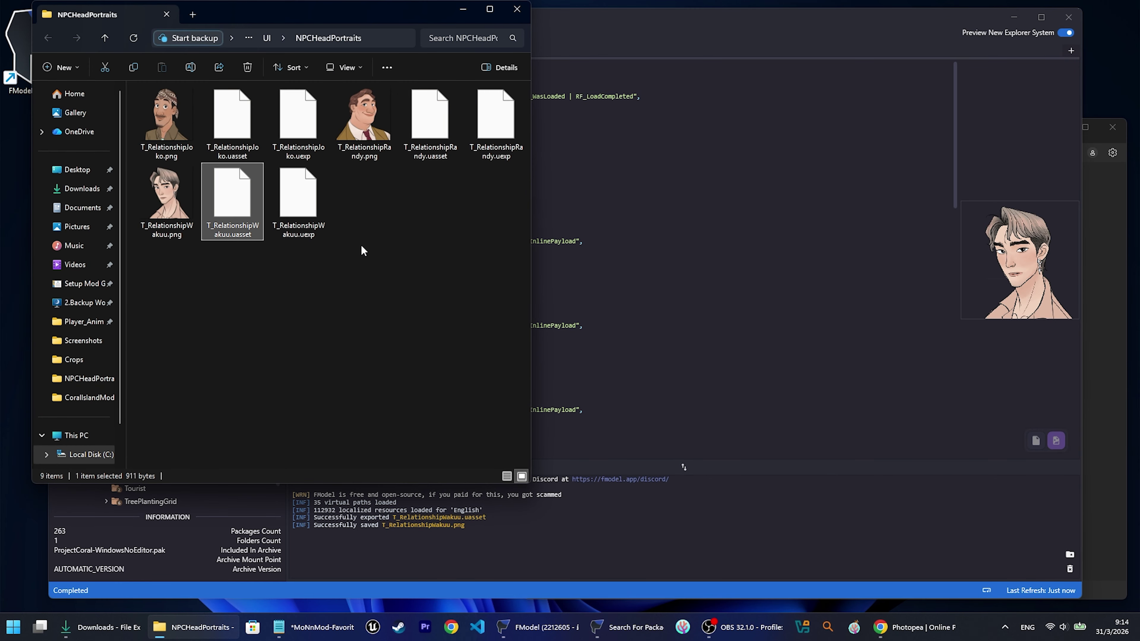
Move the T_RelationshipWakuu .png, .uasset and .uexp files from the export folder to Downloads
left_click_drag(169, 263, 328, 224)
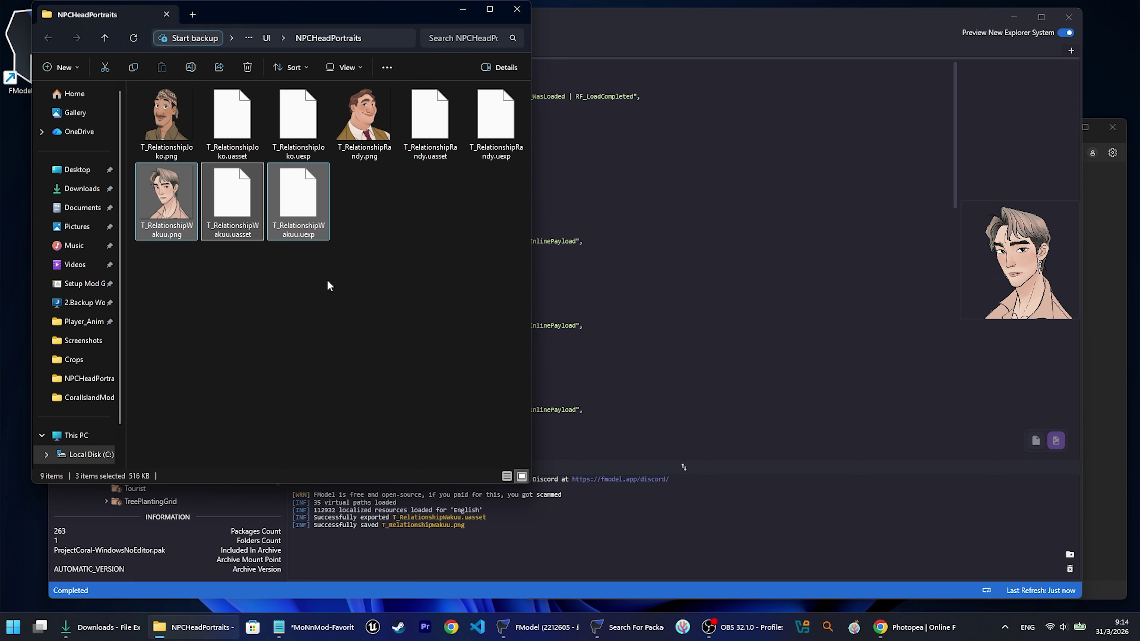
left_click(106, 68)
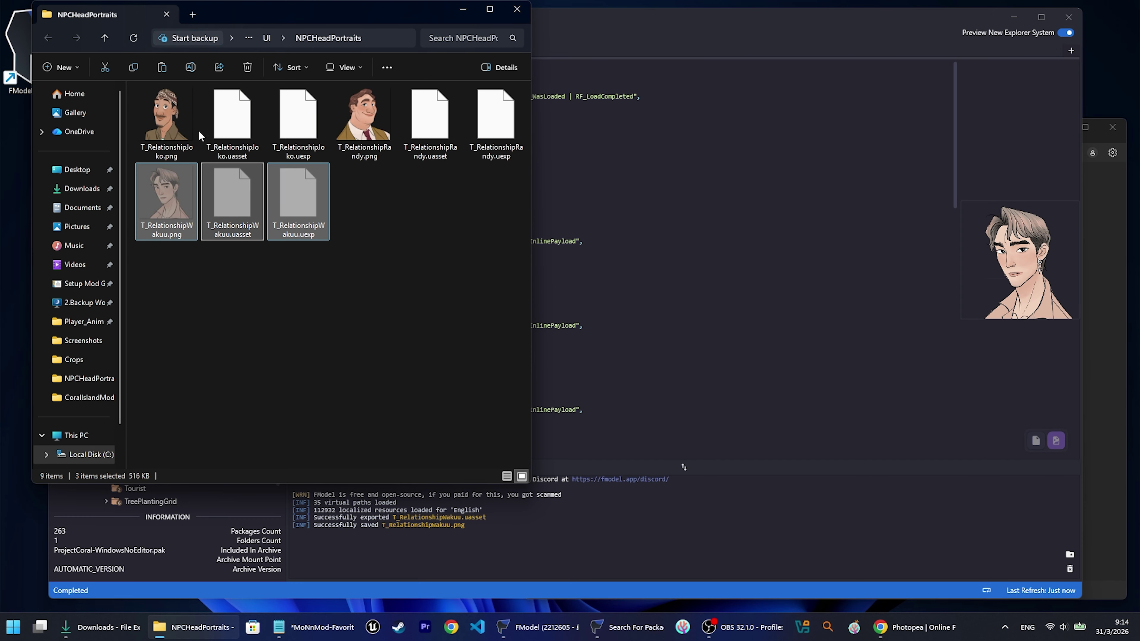
left_click(82, 190)
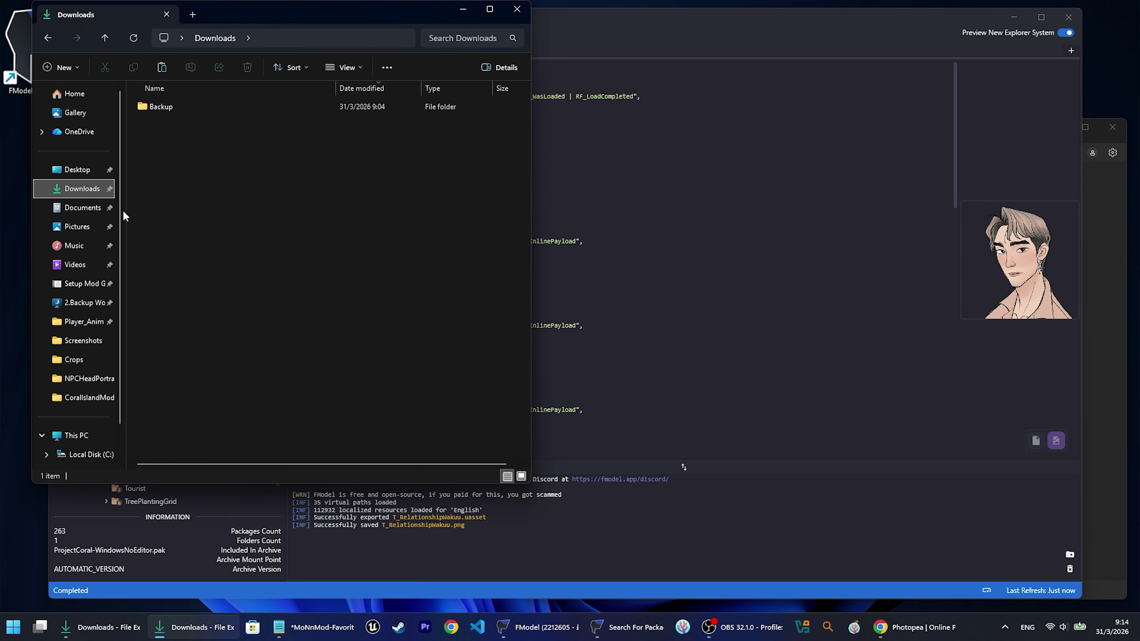
right_click(227, 191)
left_click(250, 214)
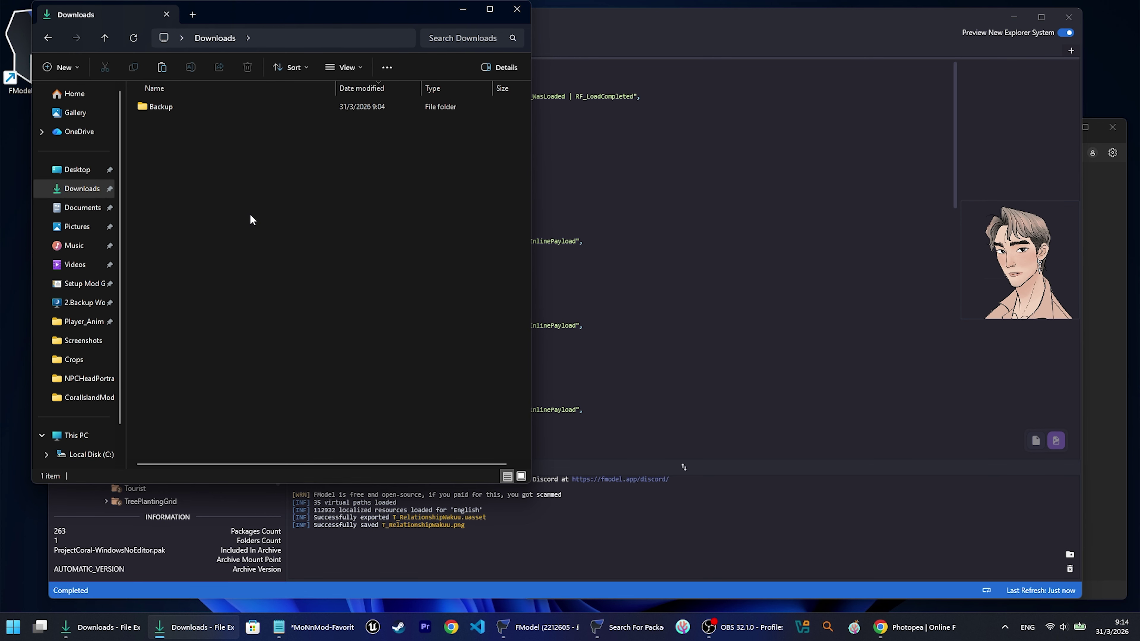
left_click(275, 212)
left_click_drag(191, 187, 273, 126)
left_click(273, 185)
left_click(223, 124)
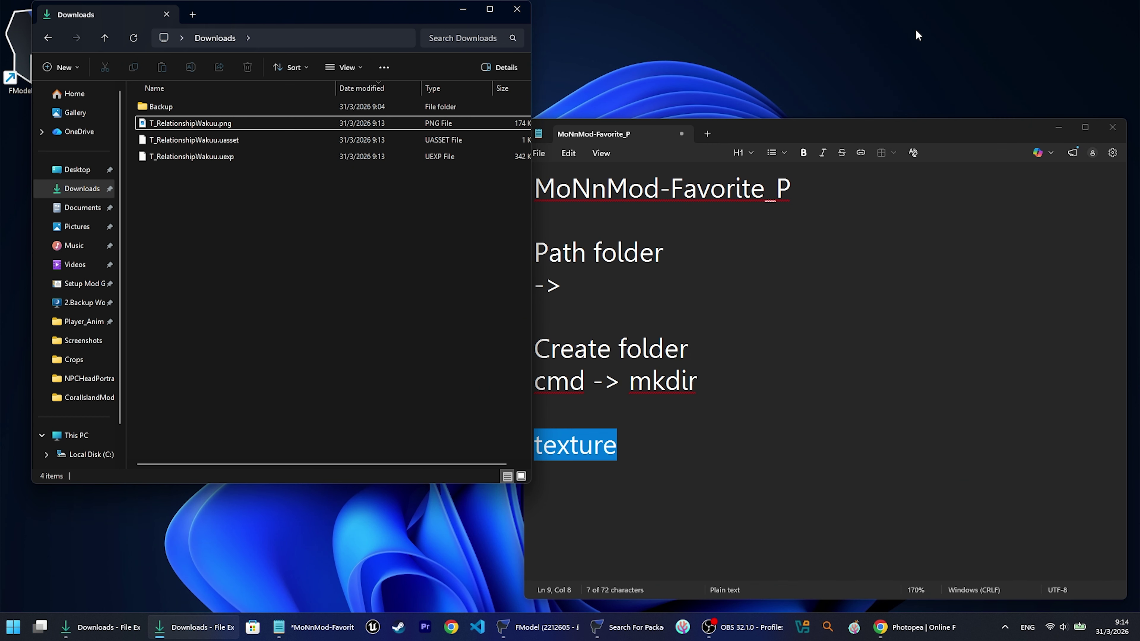
left_click_drag(431, 26, 753, 68)
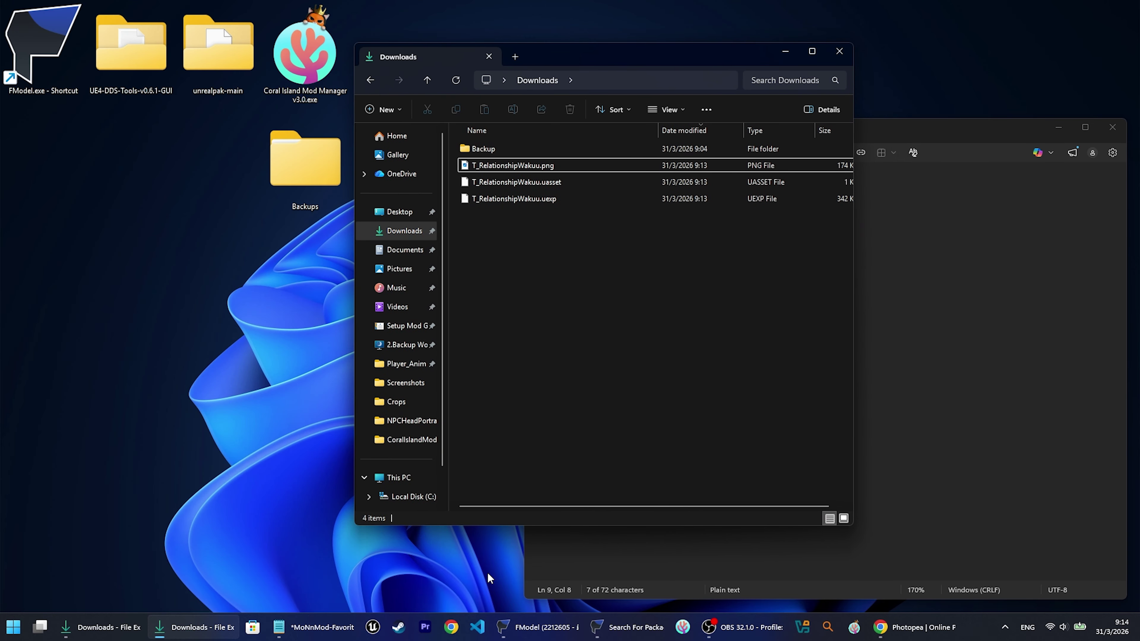
Switch to Photopea and open T_RelationshipWakuu.png from the Downloads folder
left_click(914, 627)
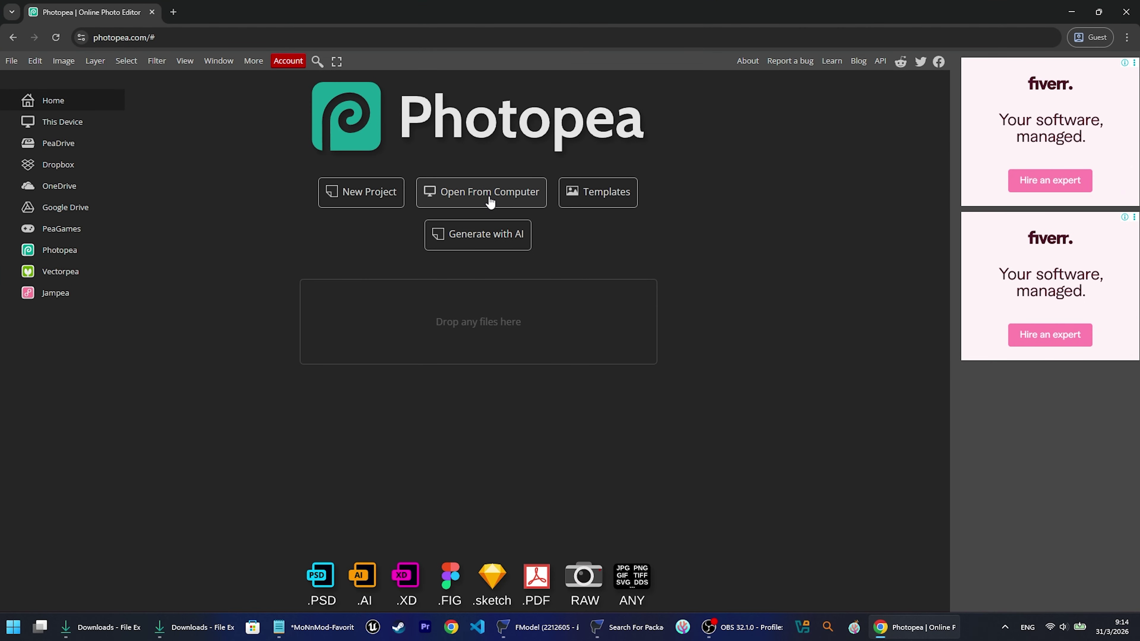
left_click(490, 203)
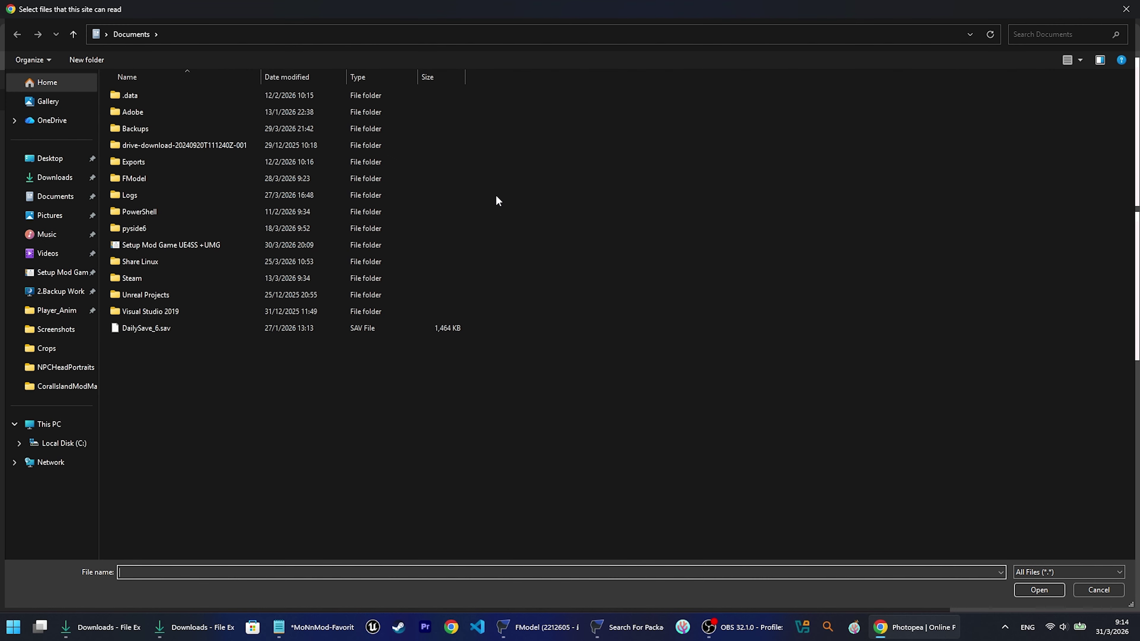
left_click(54, 177)
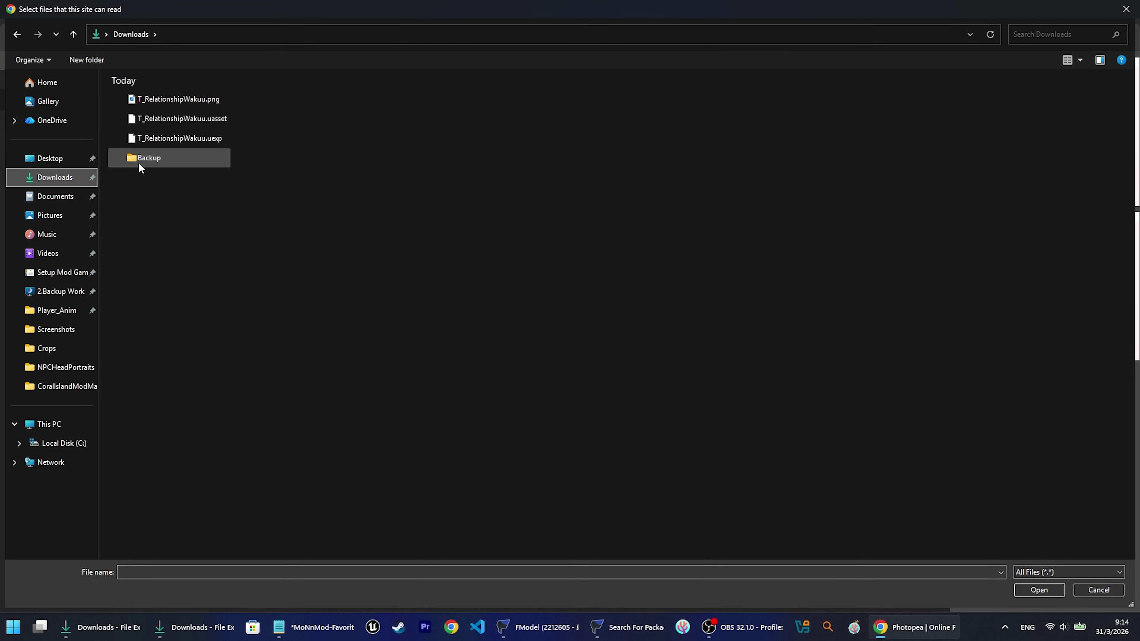
left_click(172, 98)
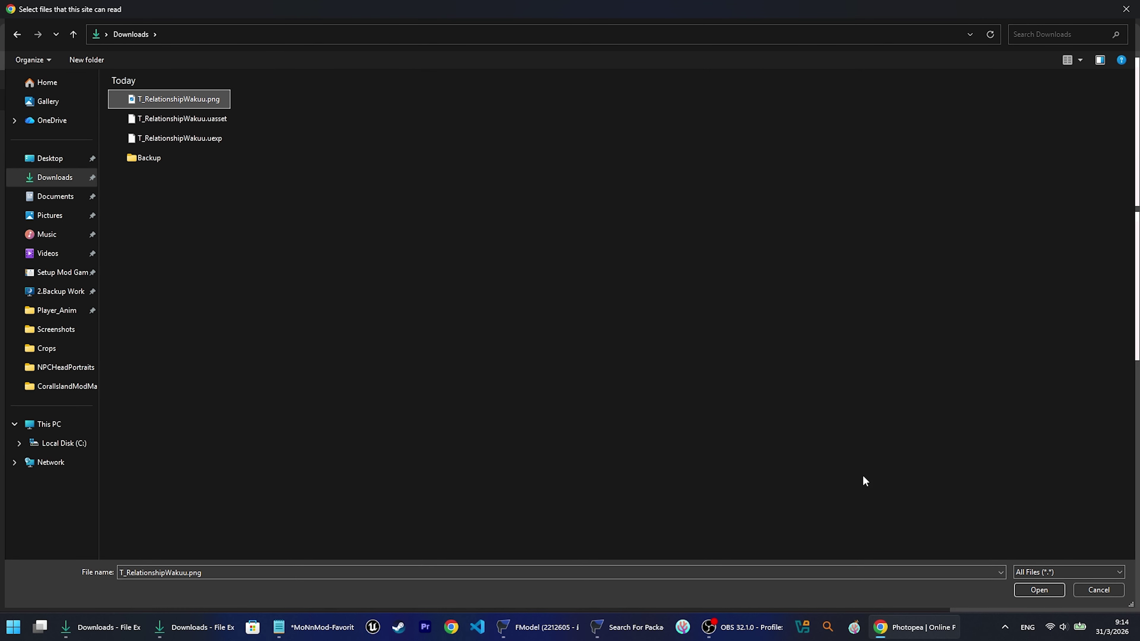
left_click(1022, 590)
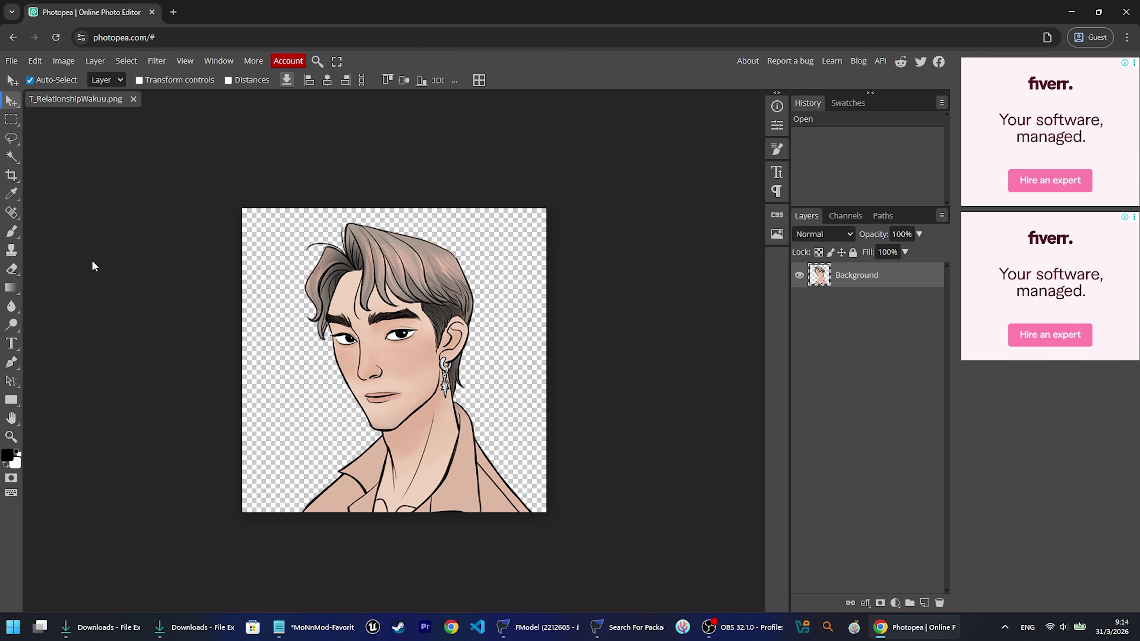
Open the Mango.png image from the computer as a second document
left_click(12, 61)
left_click(24, 94)
left_click(51, 216)
scroll(330, 343, "down", 10)
scroll(331, 343, "up", 10)
double_click(521, 108)
double_click(908, 255)
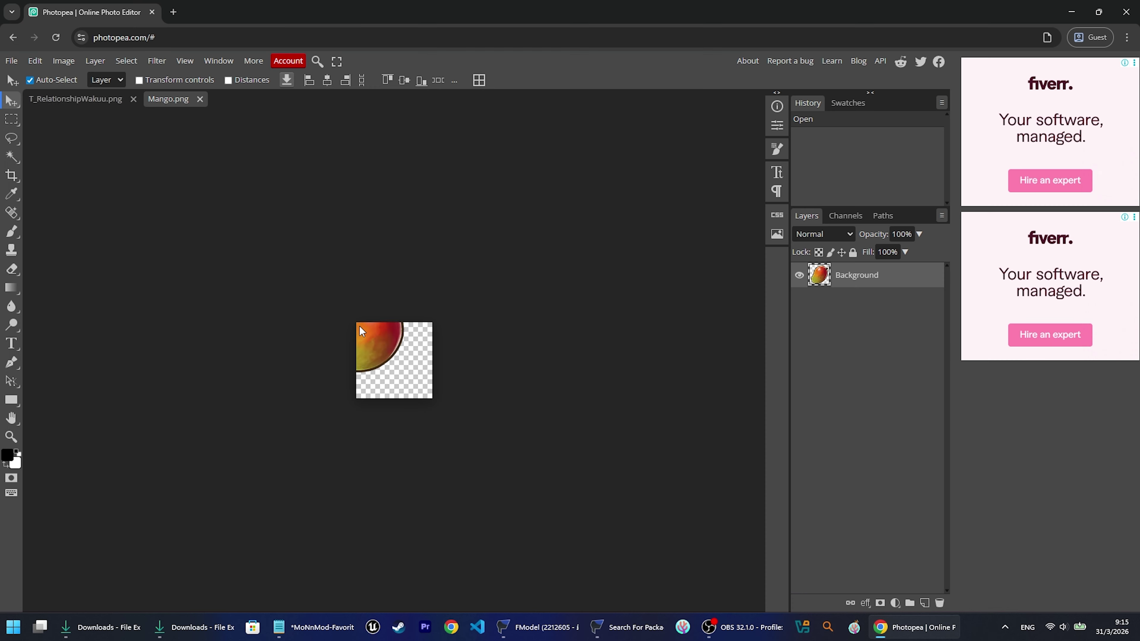
Copy the mango into the T_RelationshipWakuu document, close Mango.png, and shrink the mango onto the character's collar area
left_click_drag(359, 325, 76, 99)
left_click(206, 99)
left_click_drag(406, 371, 443, 469)
key("ctrl+alt+t")
Draw a circle about 82 px wide around the mango, place it beneath the mango layer, and centre the two vertically
mouse_move(461, 422)
left_mouse_down()
mouse_move(429, 465)
mouse_move(446, 465)
mouse_move(464, 490)
left_mouse_up()
key("Return")
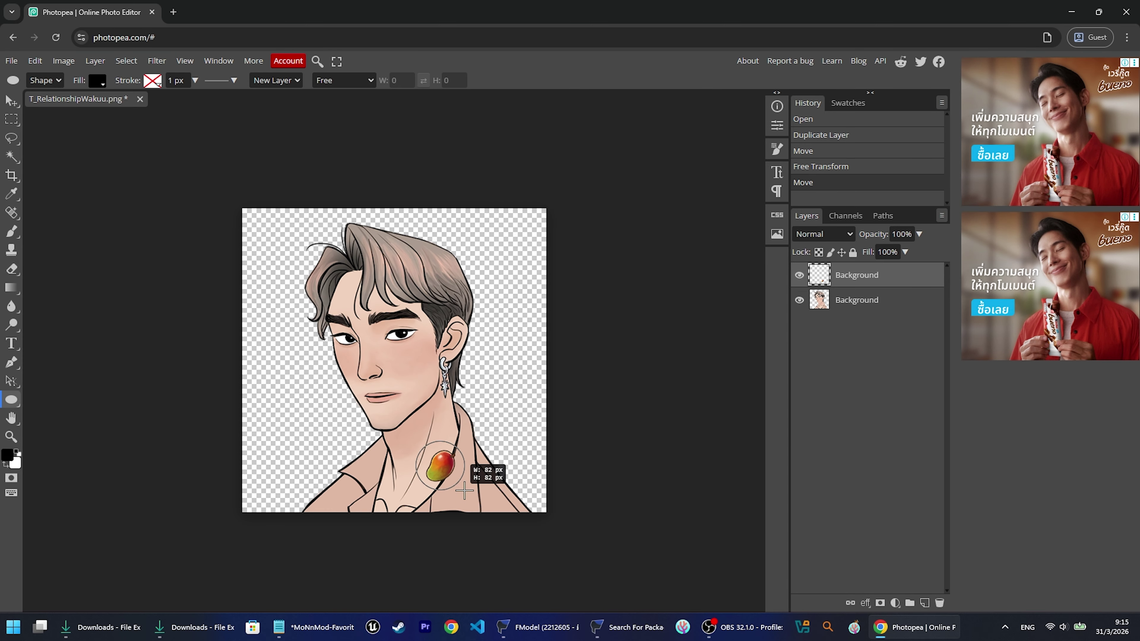
left_click(11, 100)
left_click_drag(856, 300, 857, 266)
left_click(856, 300, "shift")
left_click(404, 80)
Give the circle behind the mango a light orange-to-yellow gradient overlay at a 45° angle and an inner shadow
right_click(882, 299)
left_click(861, 292)
left_click(612, 318)
left_click(742, 240)
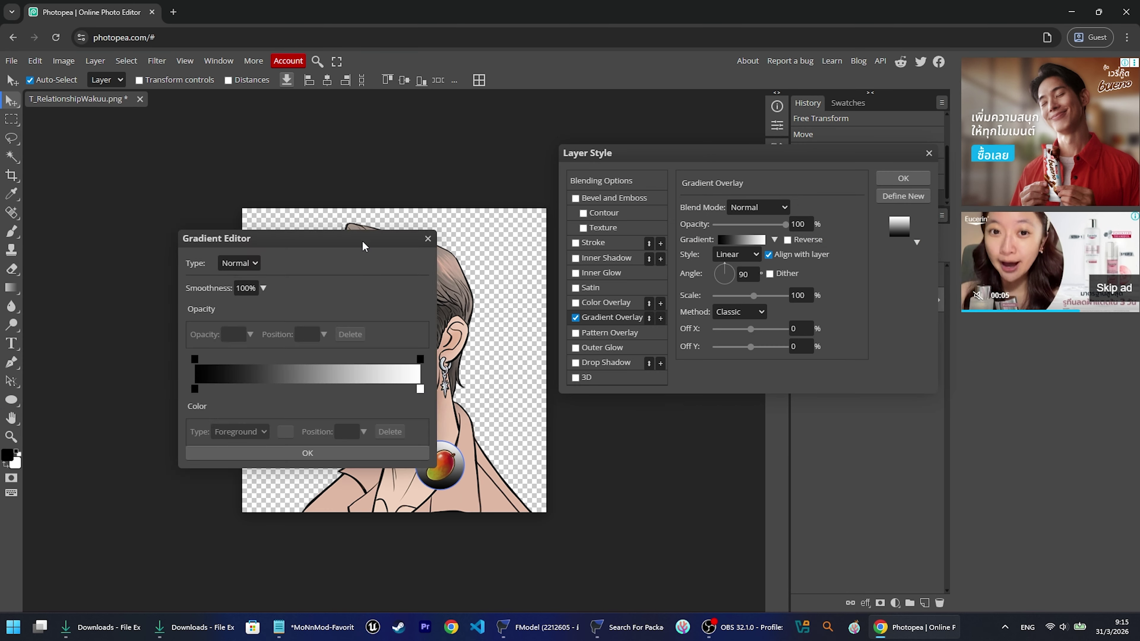
left_click_drag(362, 241, 879, 277)
left_click(711, 425)
left_click(803, 467)
left_click(854, 219)
left_click(937, 425)
left_click(803, 468)
left_click(824, 489)
left_click(605, 259)
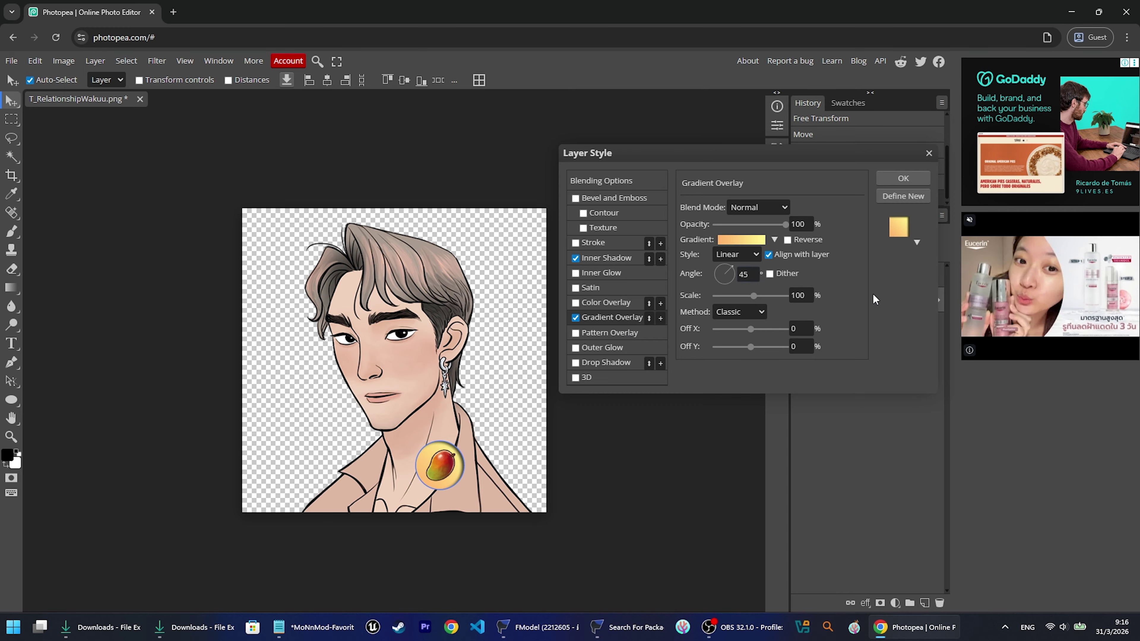
left_click(902, 178)
Combine the mango and circle layers into one smart object and shift it slightly up and to the right
left_click(900, 278)
left_click(882, 300, "shift")
right_click(882, 299)
left_click(861, 375)
left_click_drag(439, 467, 443, 463)
Start exporting the edited portrait in DDS format
left_click(12, 64)
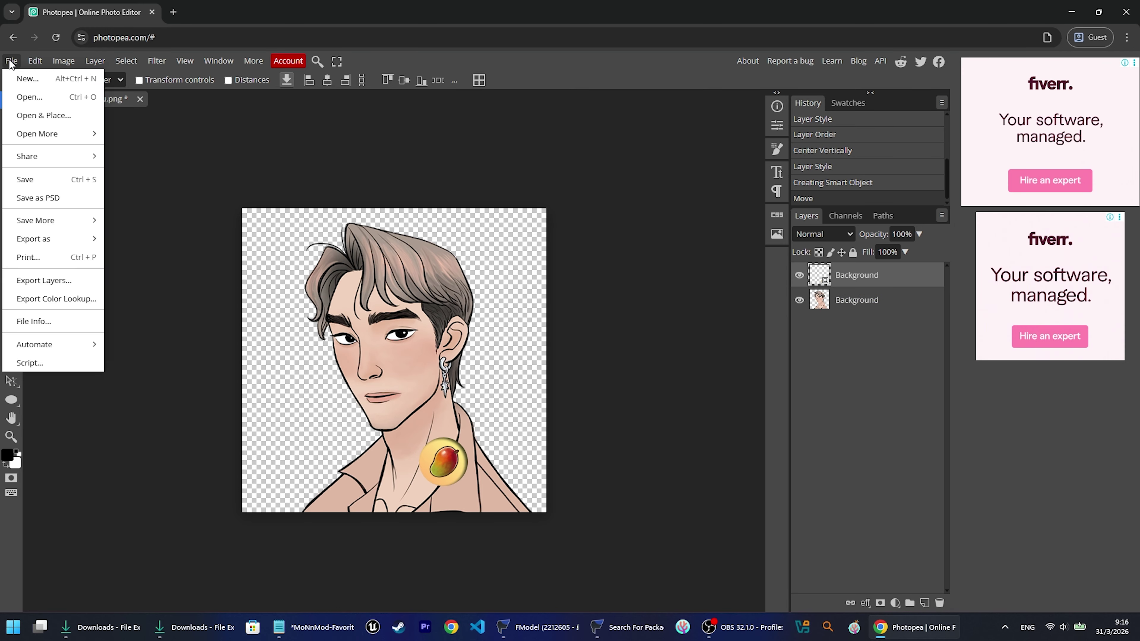
mouse_move(85, 247)
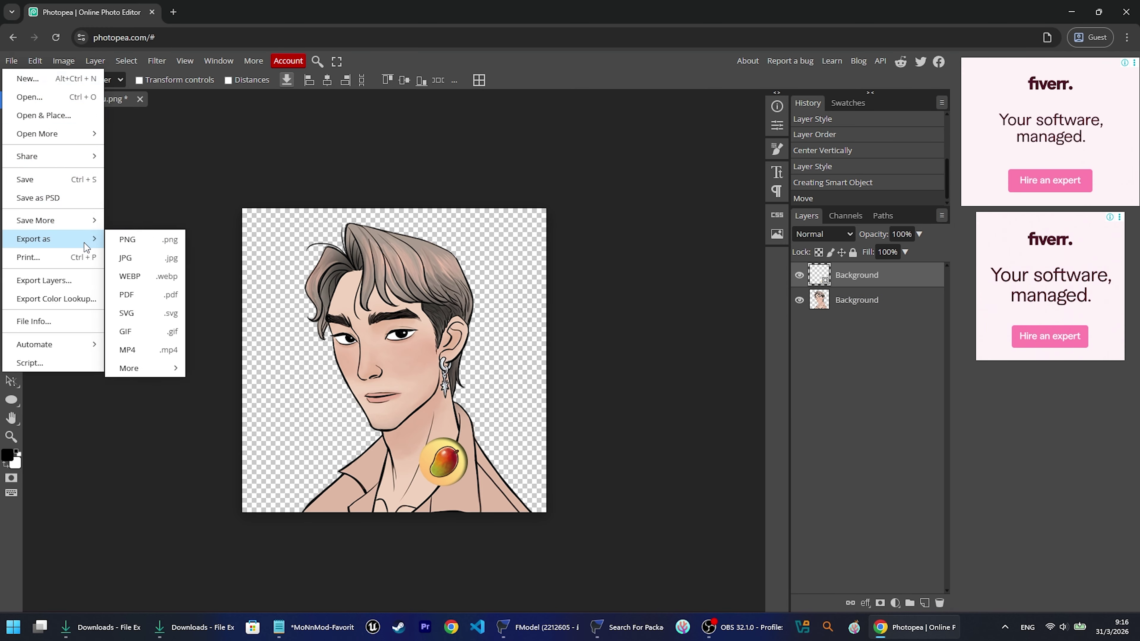
mouse_move(162, 368)
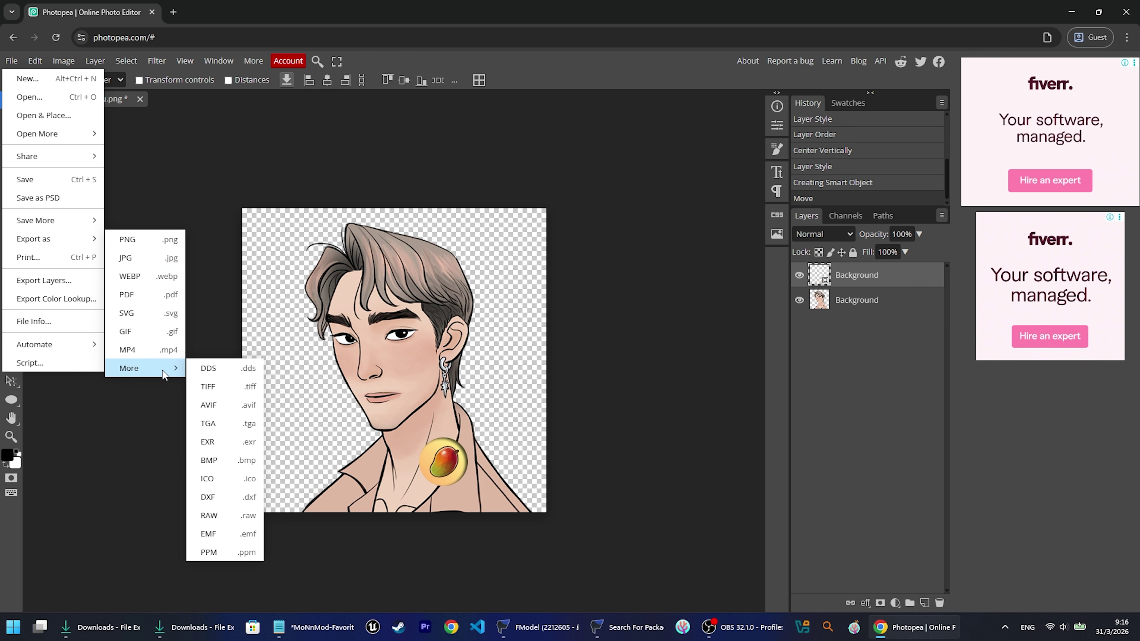
left_click(229, 368)
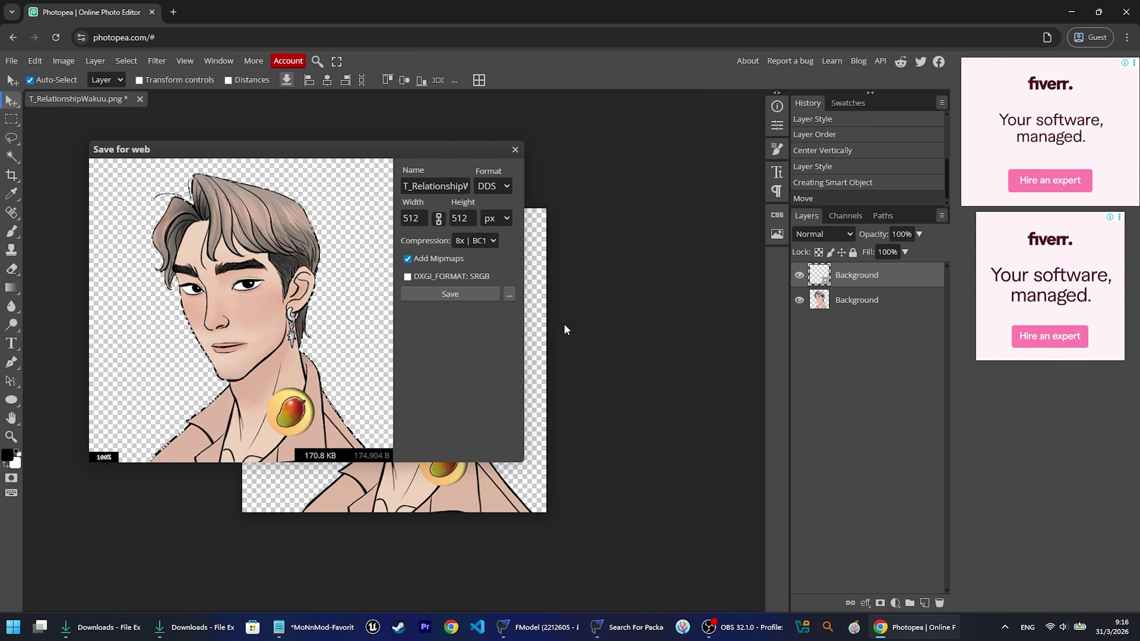
Check the DDS compression choices against T_RelationshipWakuu's CompressionSettings in FModel, and return to Photopea
left_click(488, 242)
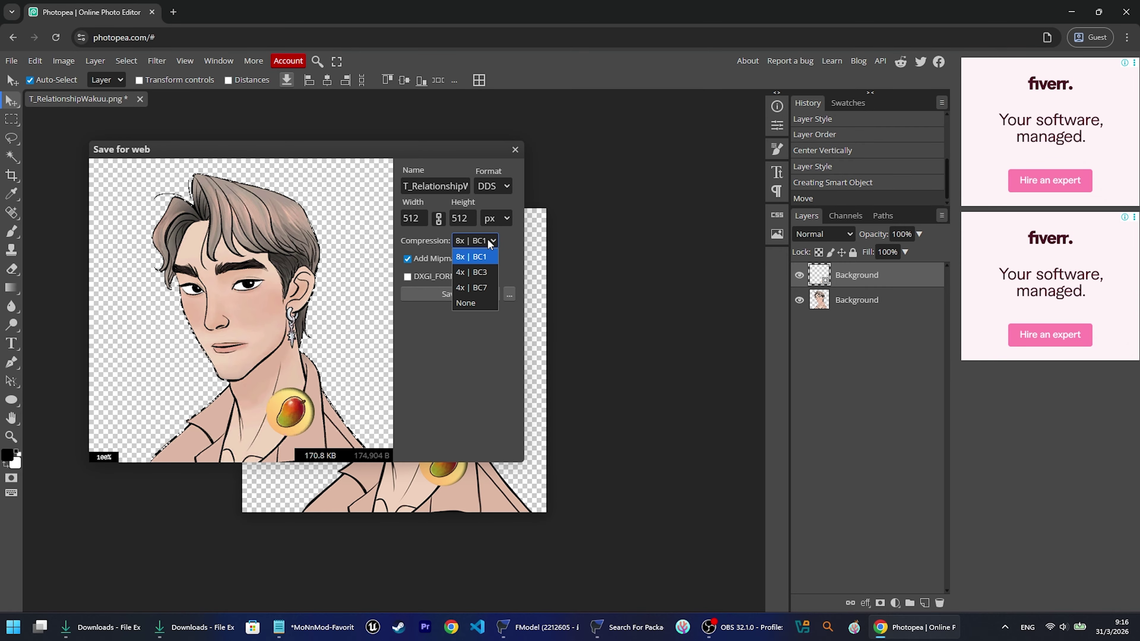
left_click(471, 349)
mouse_move(601, 627)
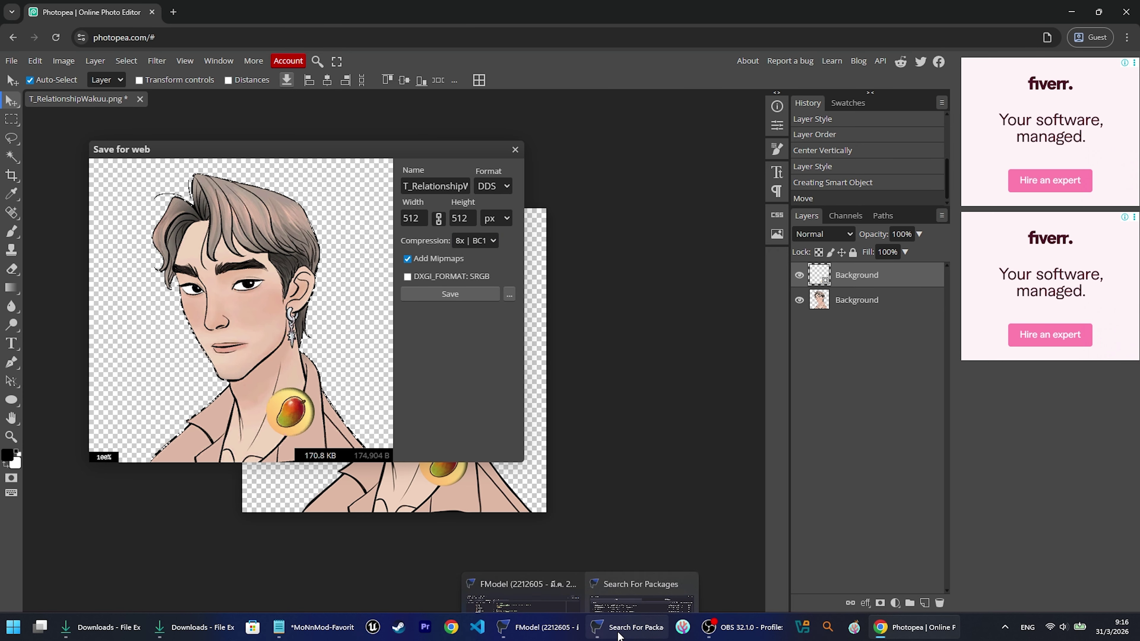
left_click(578, 633)
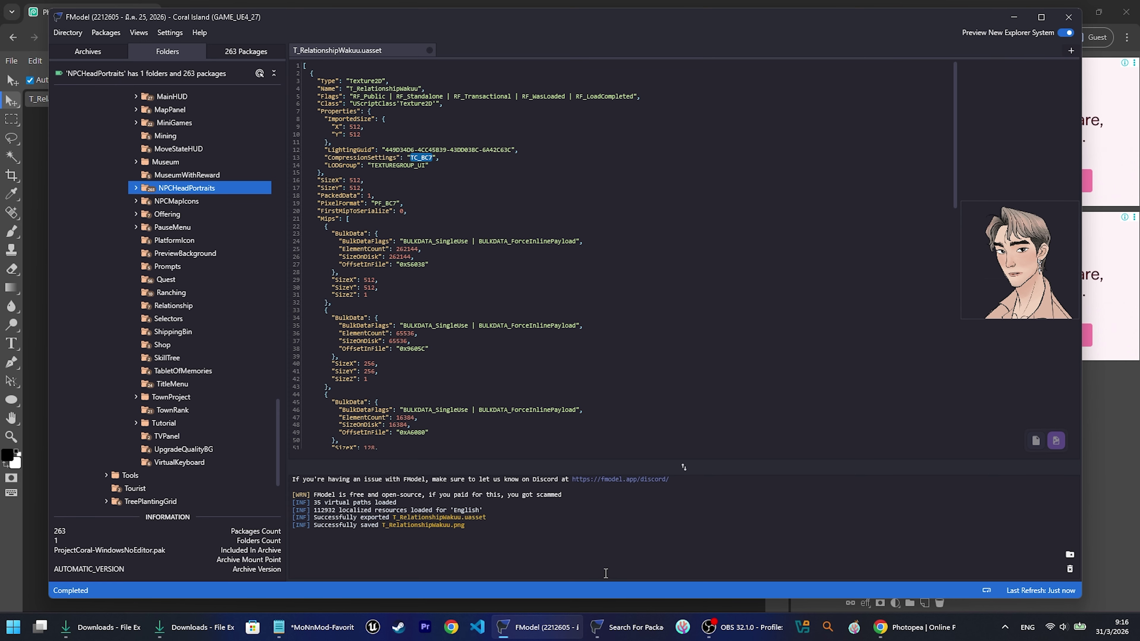
mouse_move(578, 627)
left_click(523, 567)
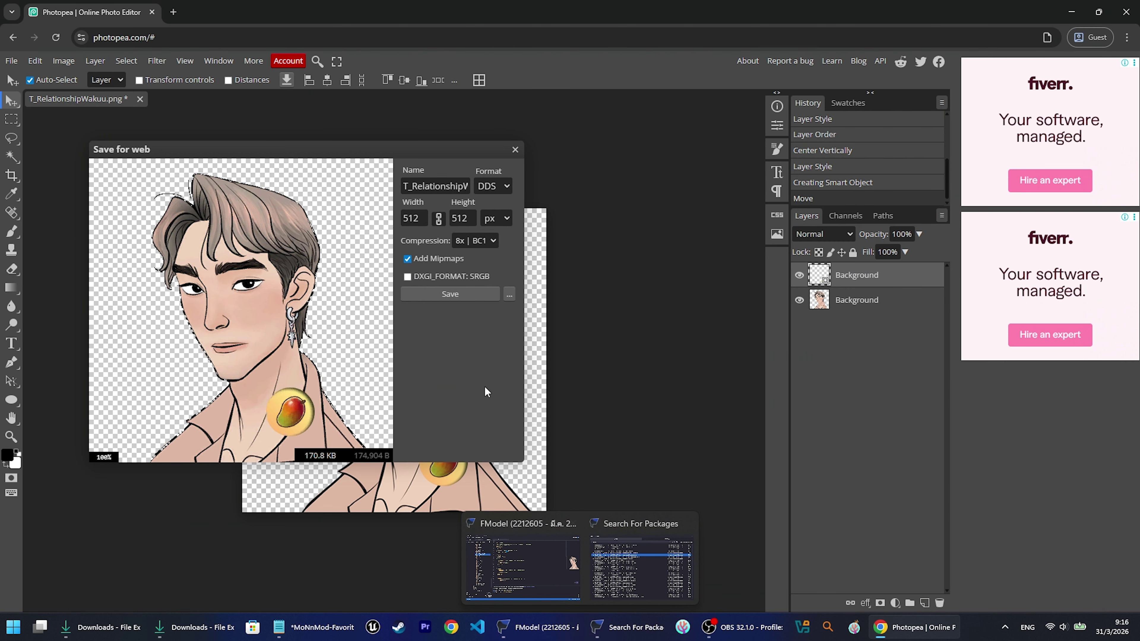
Set the DDS compression to 4x | BC7 and save the image as T_RelationshipWakuu.dds in Downloads
left_click(492, 241)
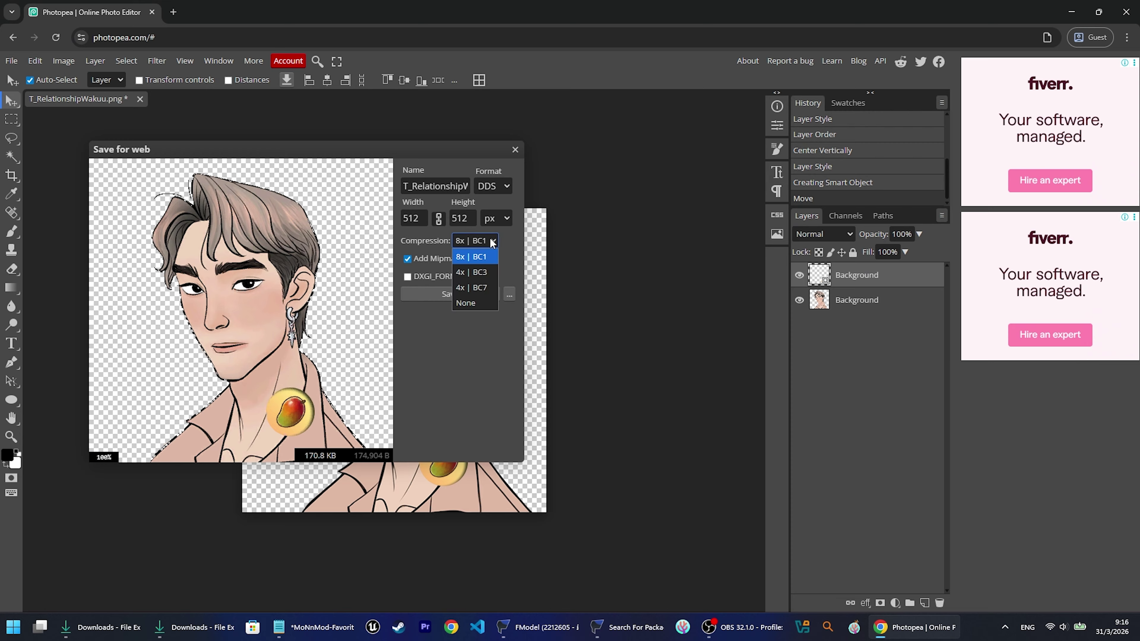
left_click(483, 286)
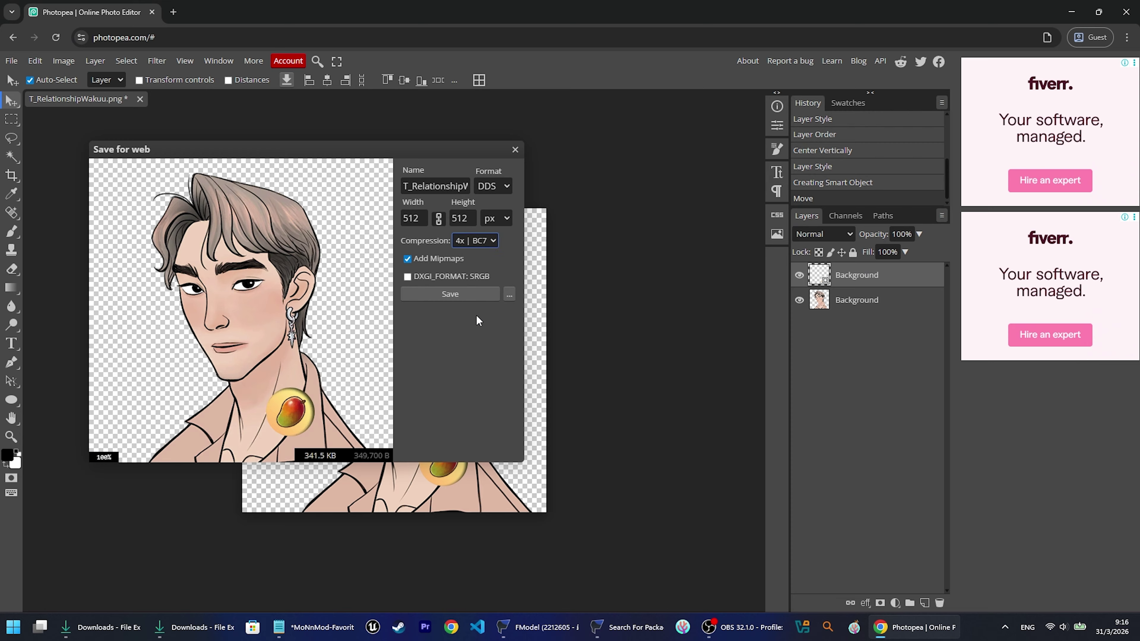
left_click(462, 294)
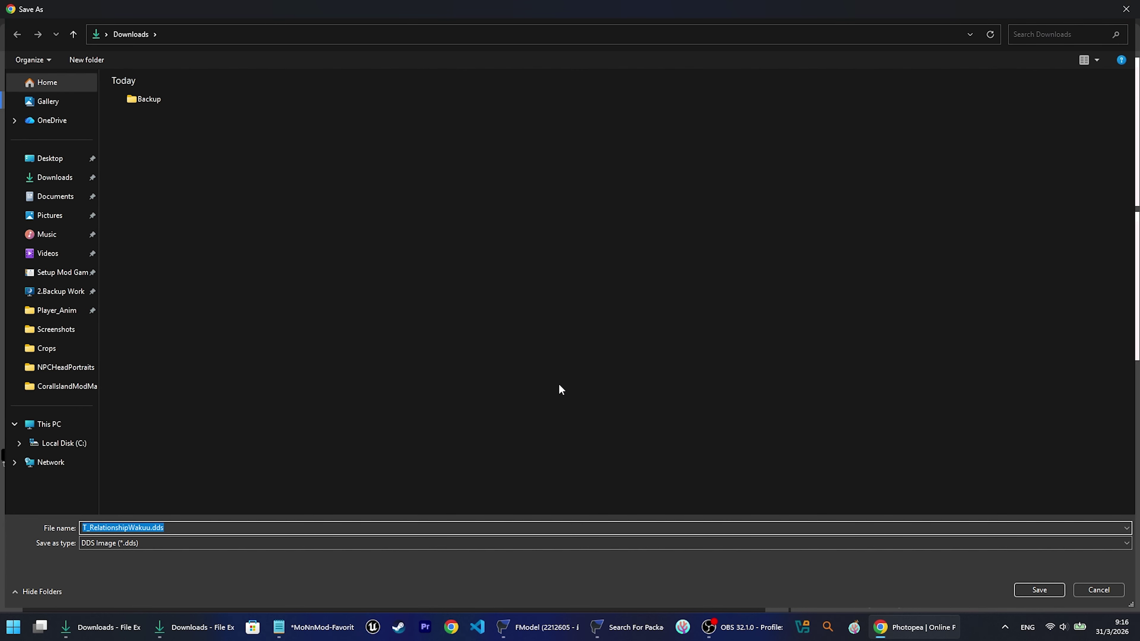
left_click(1025, 589)
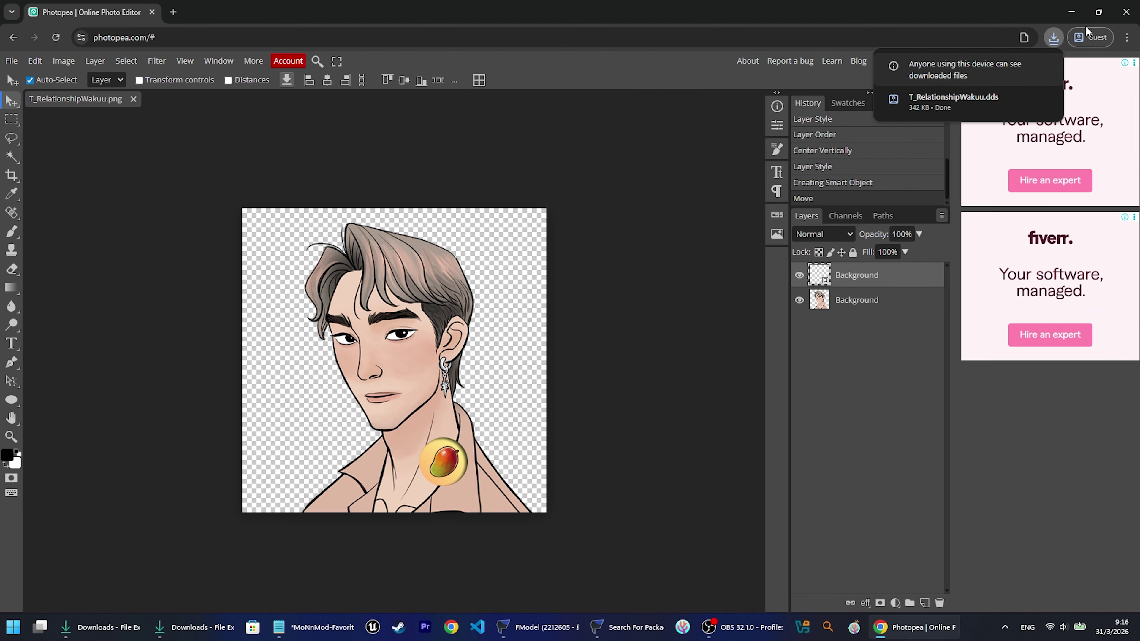
Switch to the Downloads folder and open the UE4-DDS-Tools-v0.6.1-GUI folder from the desktop beside it
left_click(1072, 14)
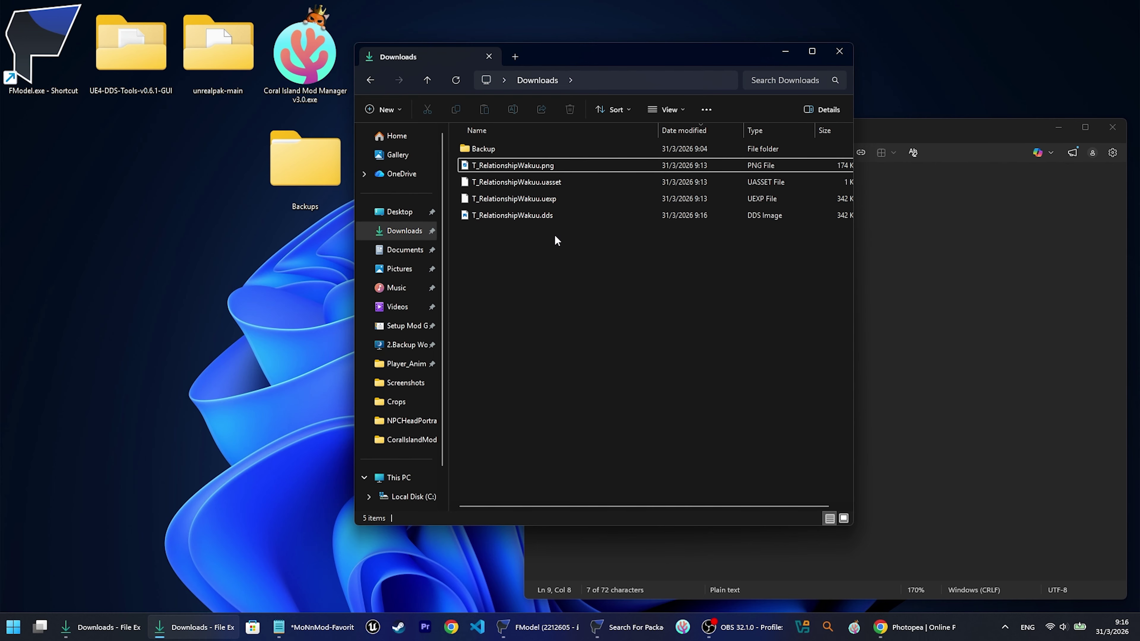
left_click(545, 218)
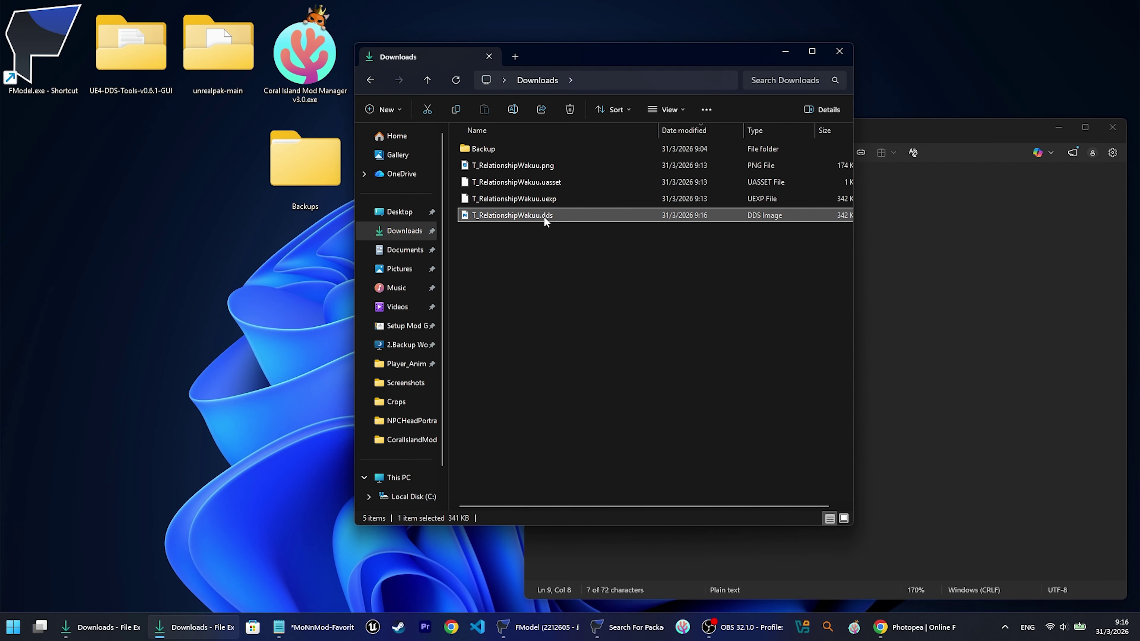
left_click(515, 271)
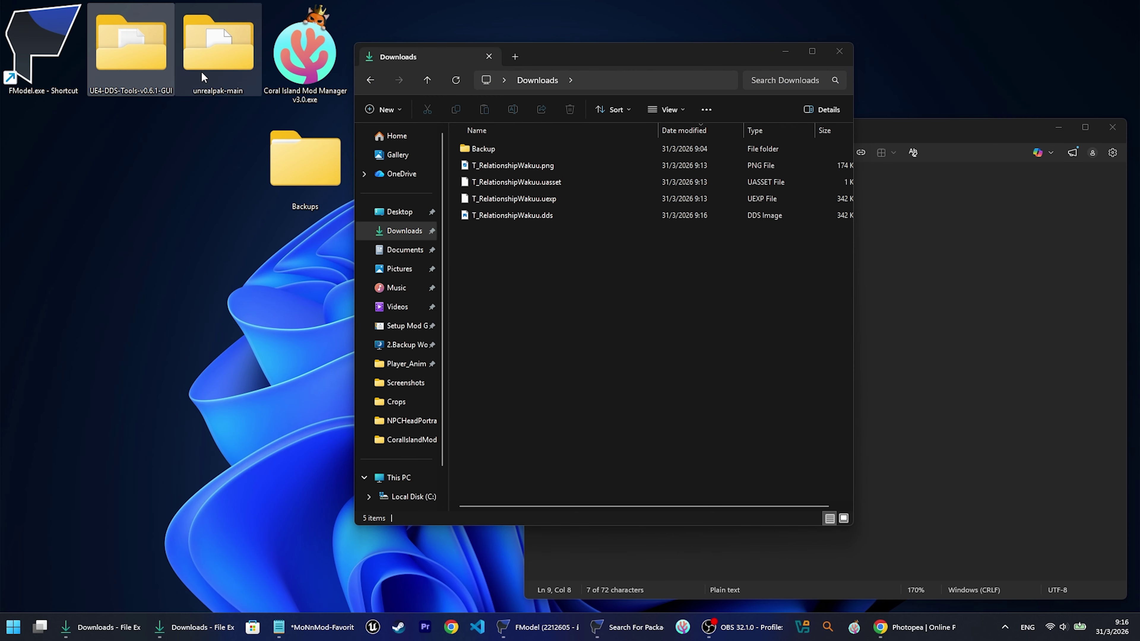
left_click_drag(551, 61, 211, 130)
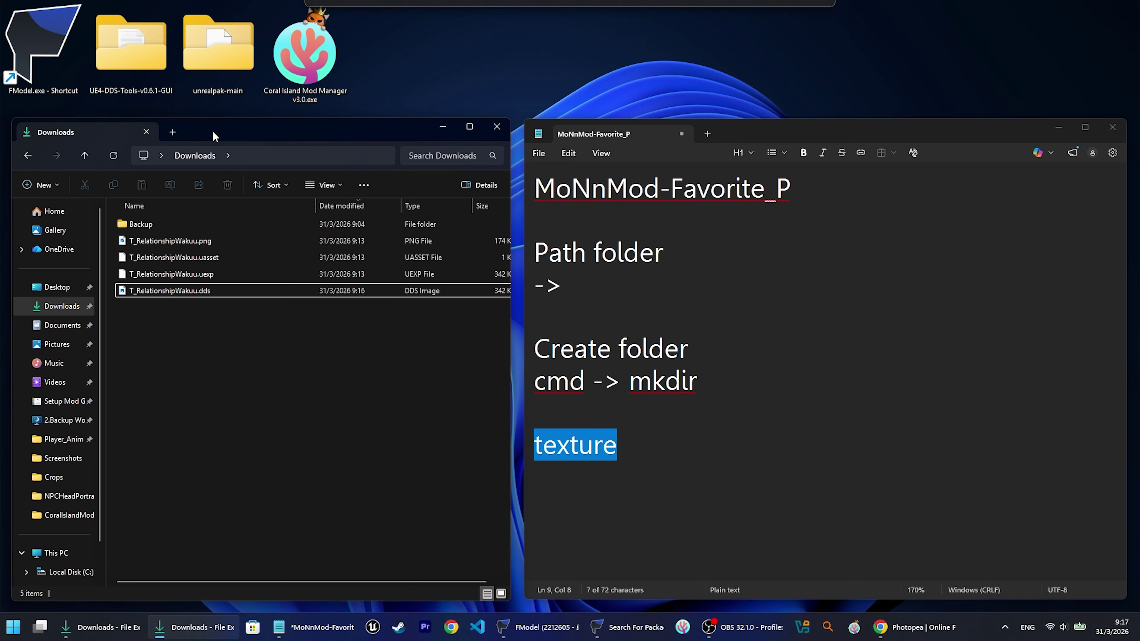
double_click(143, 46)
left_click_drag(212, 23, 725, 142)
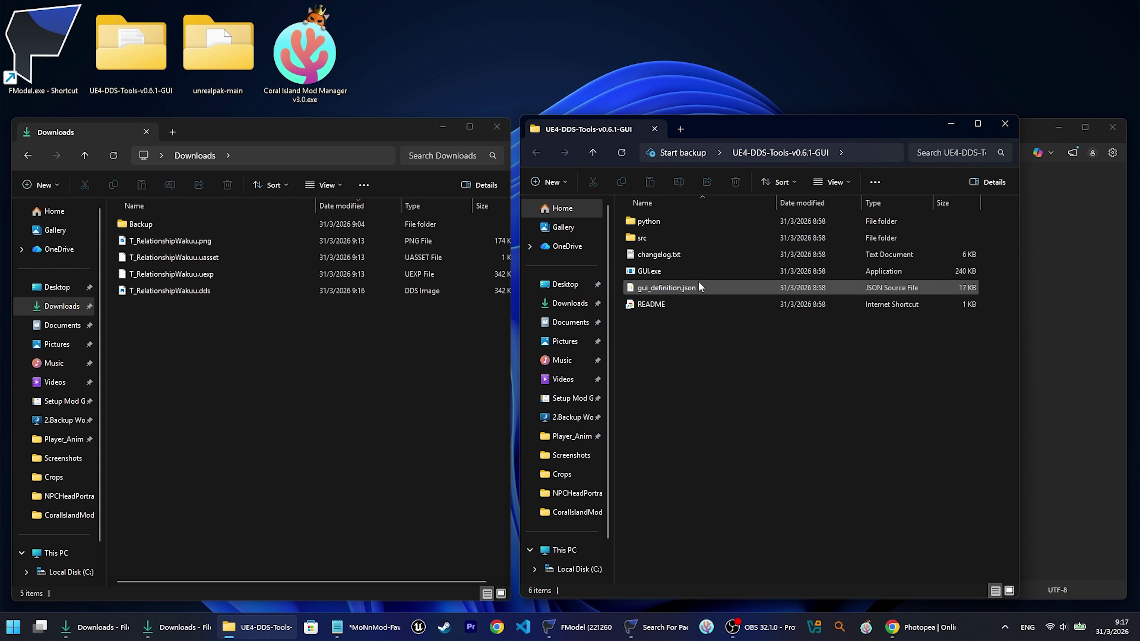
Launch GUI.exe from the UE4-DDS-Tools folder and allow it to run despite the SmartScreen block
left_click(669, 273)
double_click(672, 274)
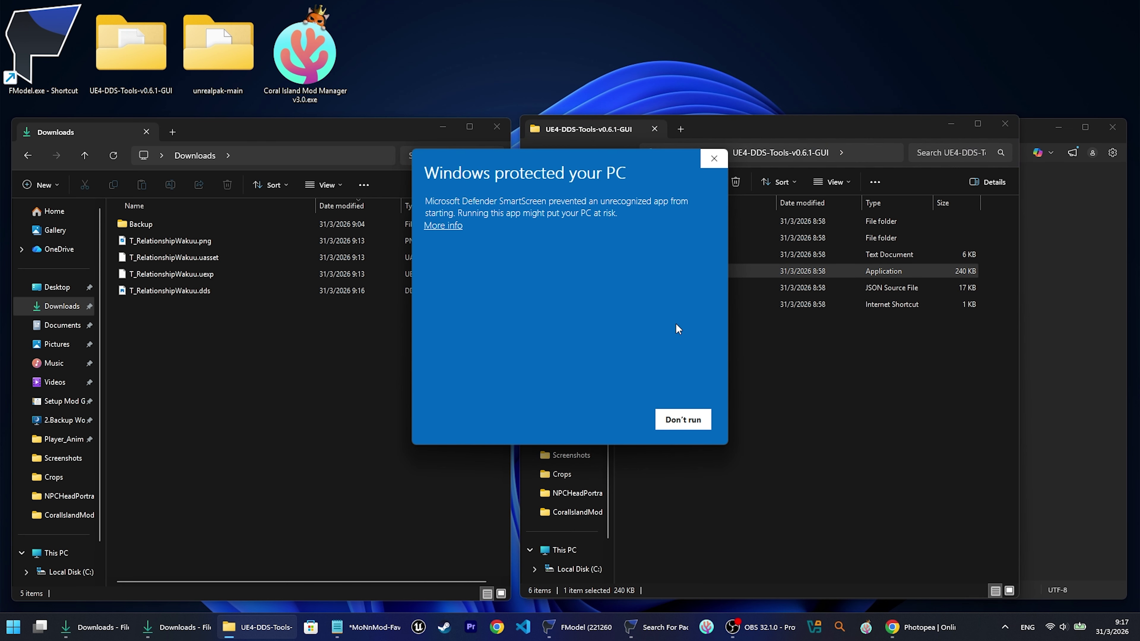
left_click(462, 232)
left_click(604, 425)
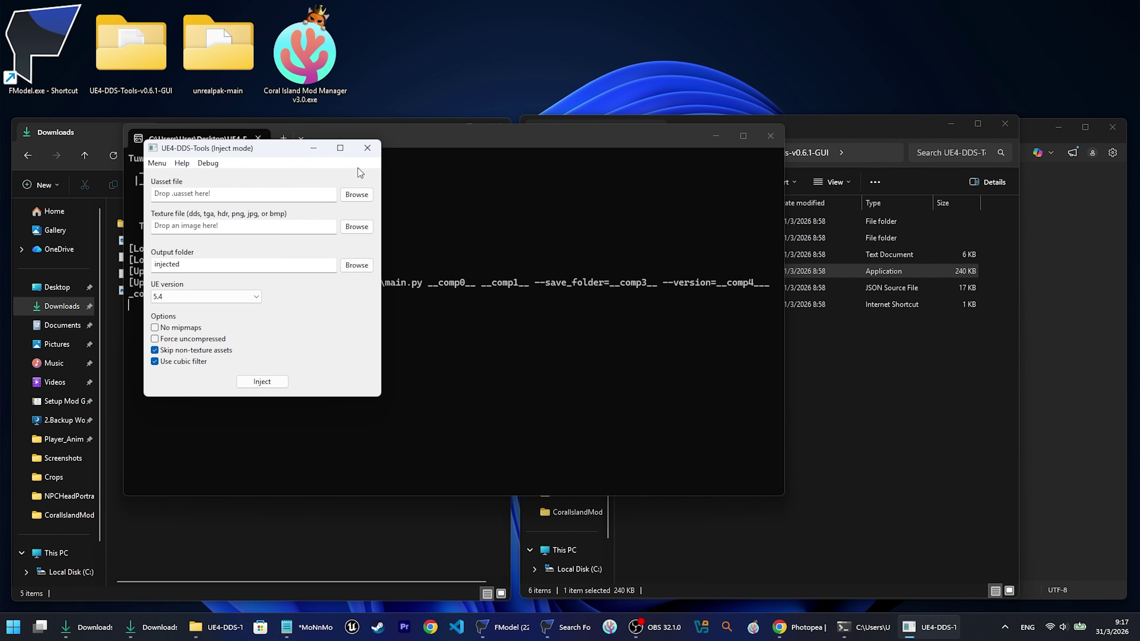
Examine which T_RelationshipWakuu files in Downloads belong to the Uasset and texture inputs of UE4-DDS-Tools
left_click(164, 193)
left_click(182, 541)
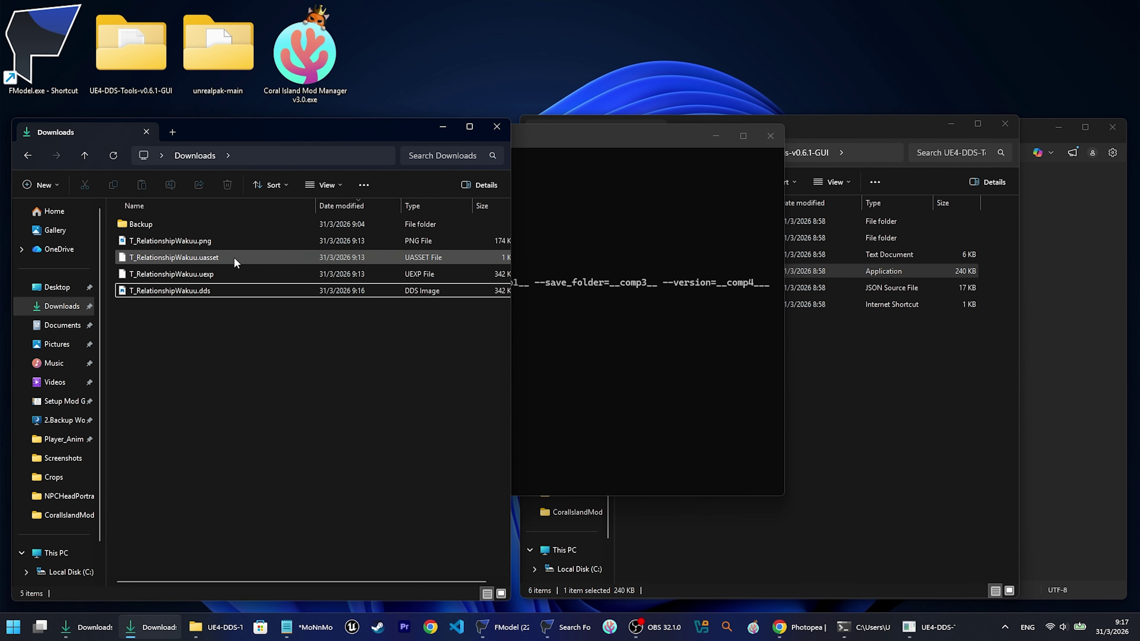
left_click(225, 258)
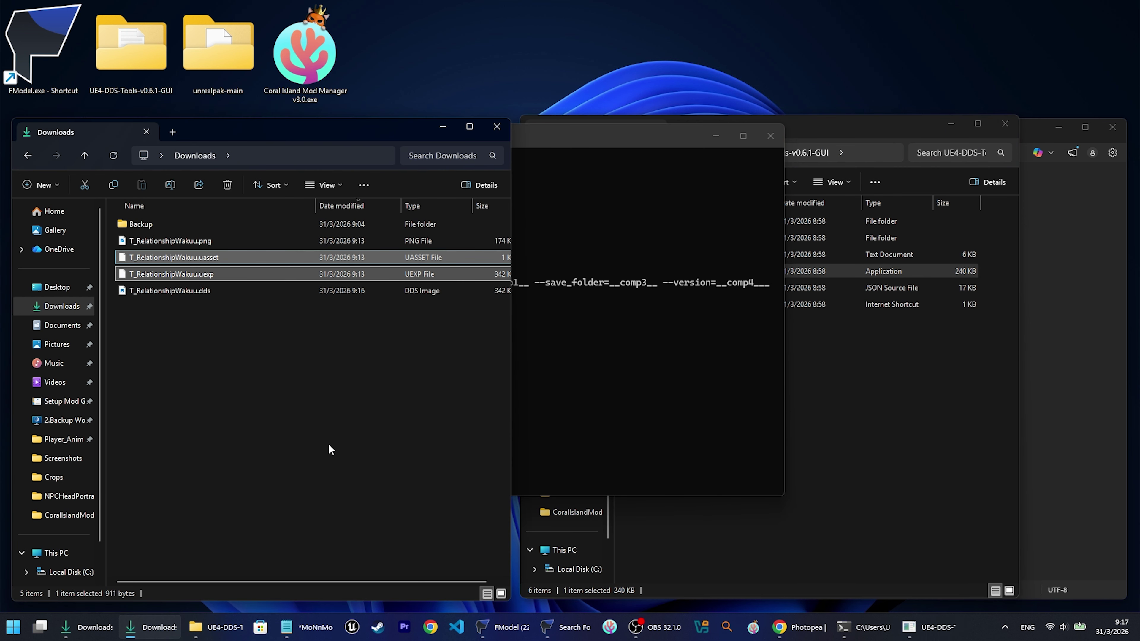
left_click(556, 136)
left_click(939, 635)
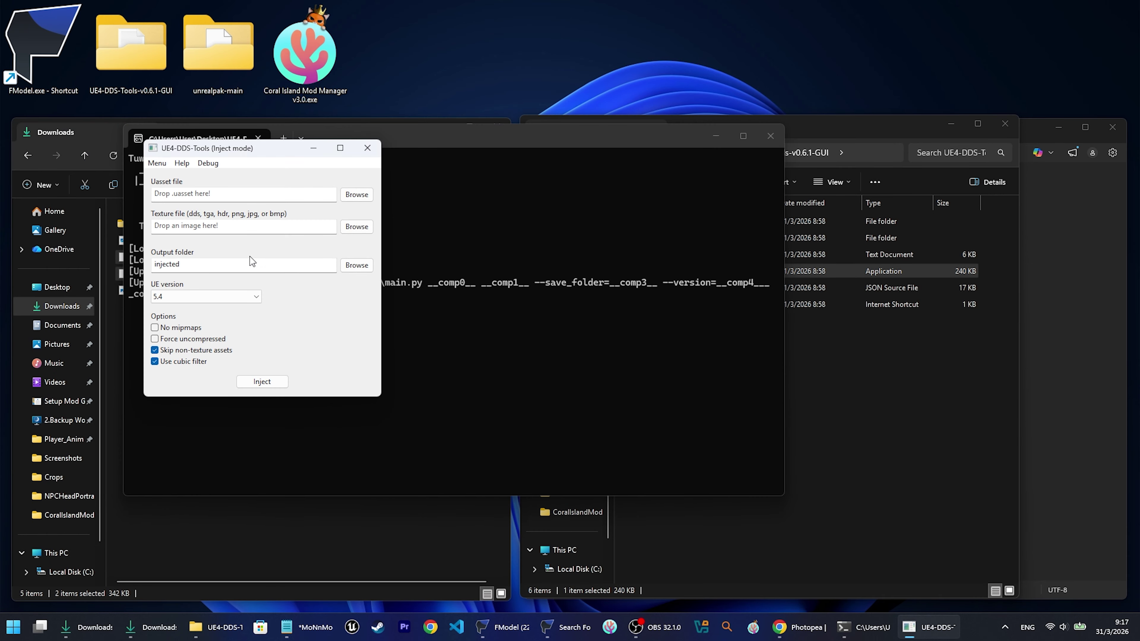
left_click(227, 225)
left_click(182, 508)
left_click(191, 293)
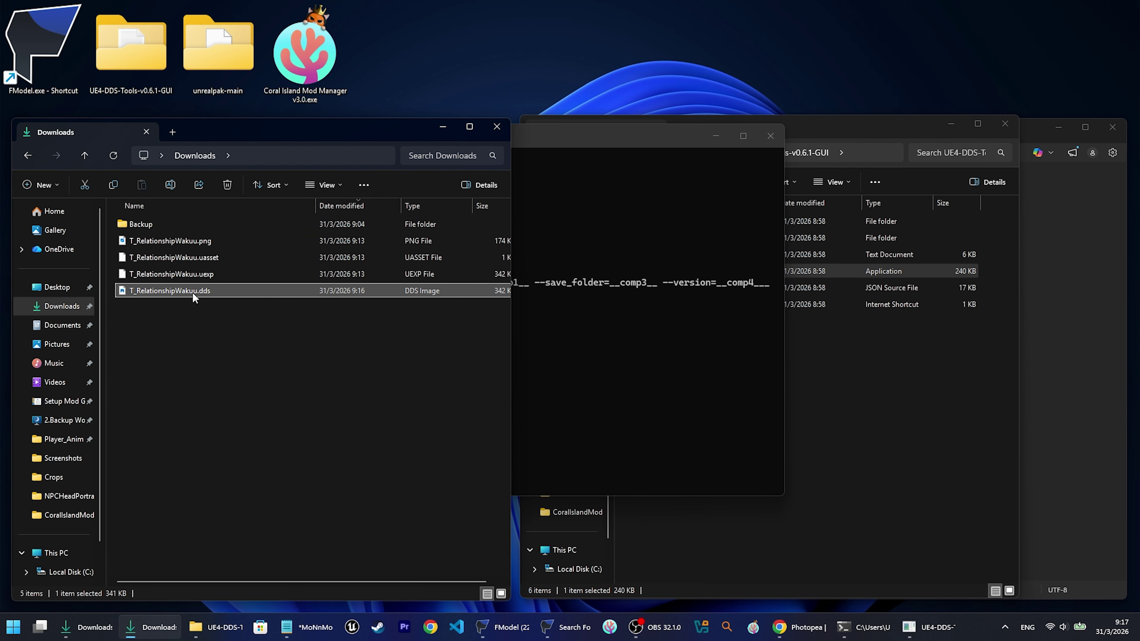
Switch to UE4-DDS-Tools and load T_RelationshipWakuu.uasset from Downloads as the Uasset file
left_click(908, 627)
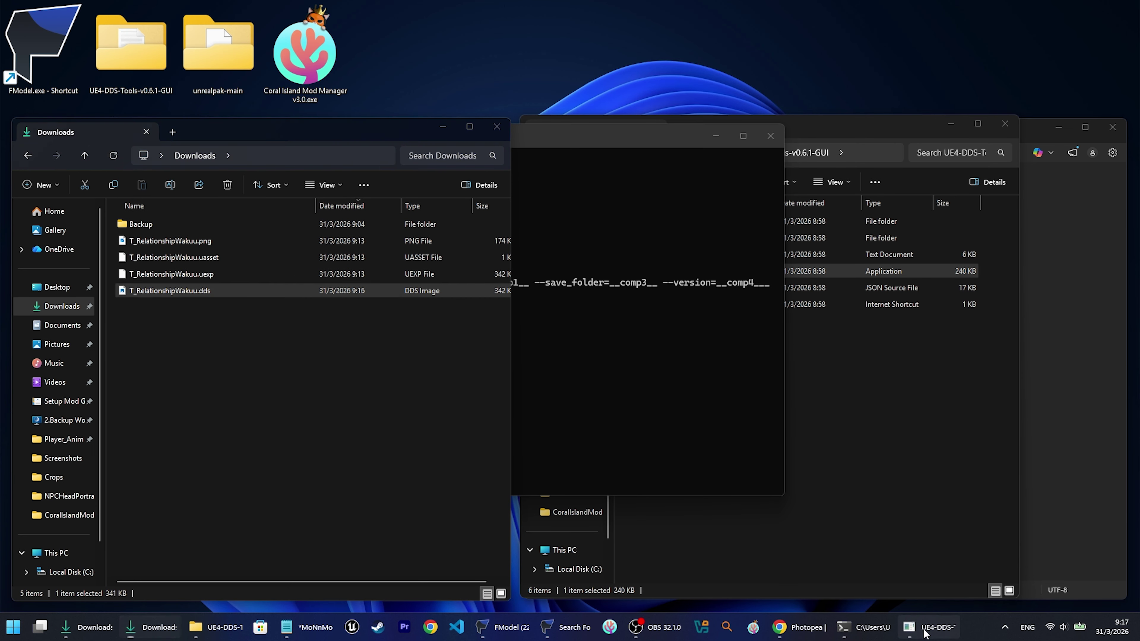
left_click(356, 194)
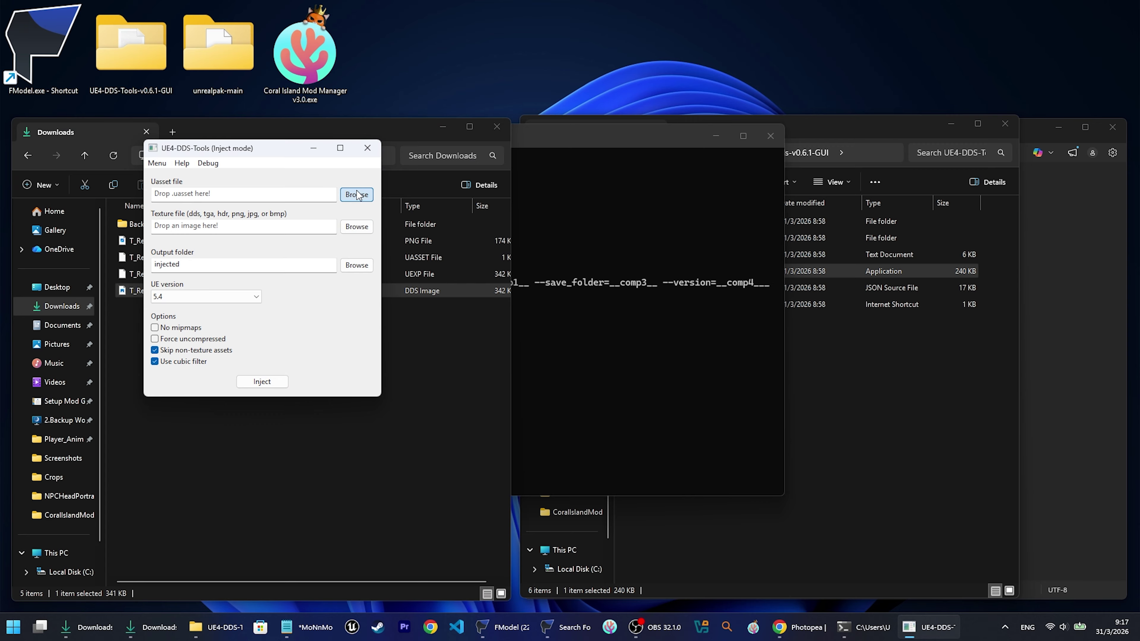
left_click(211, 306)
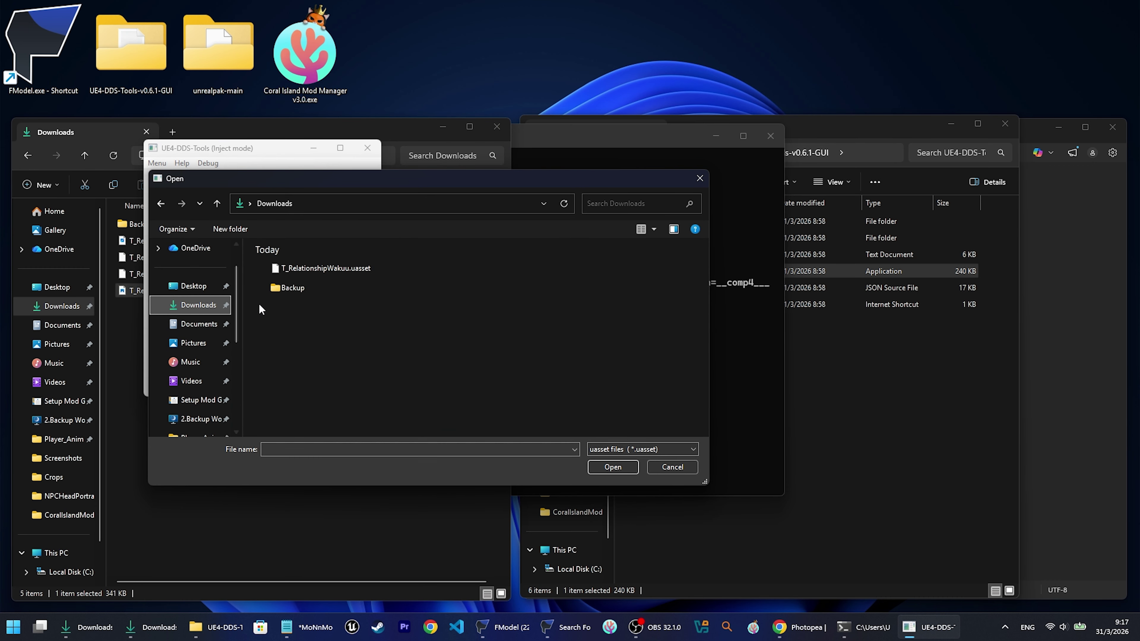
left_click(312, 269)
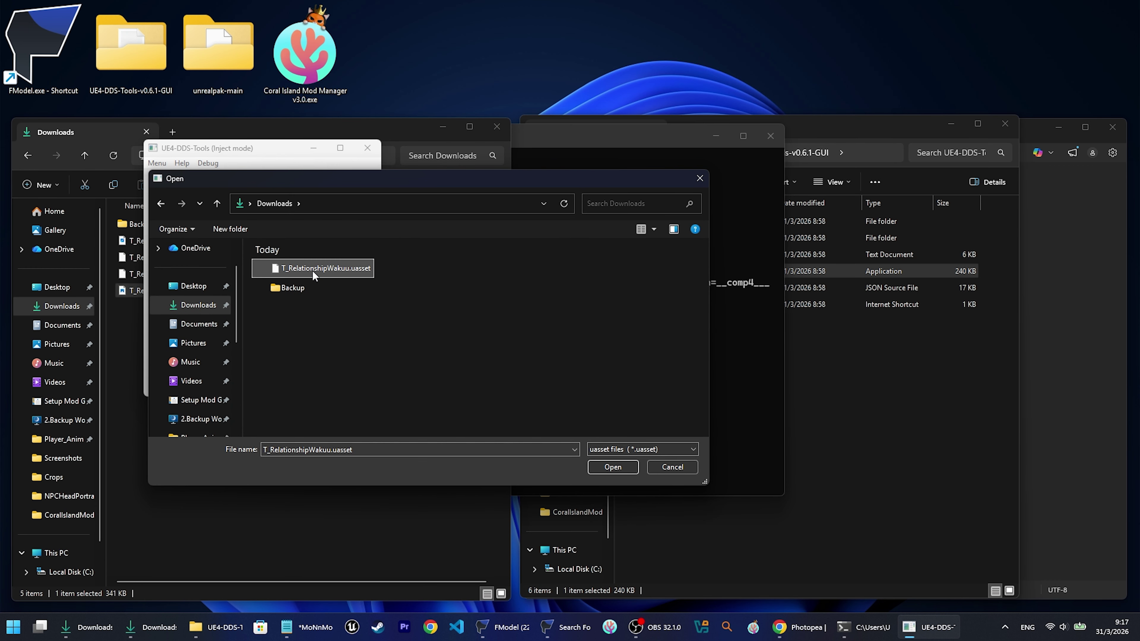
left_click(612, 466)
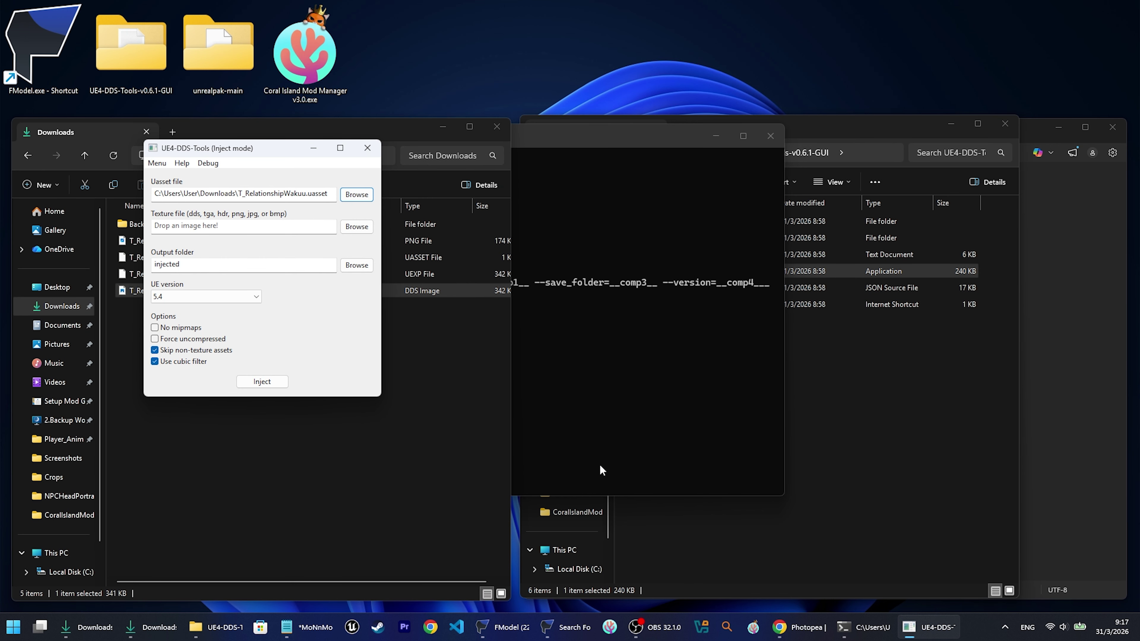
Load T_RelationshipWakuu.dds from Downloads as the texture file to inject
left_click(346, 227)
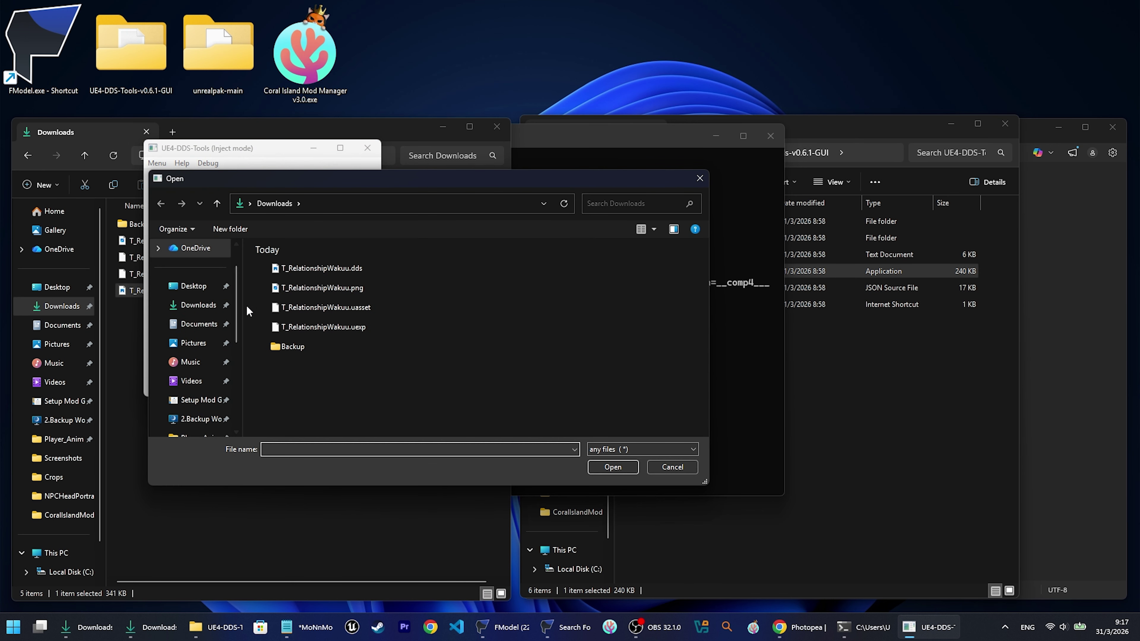
left_click(332, 269)
left_click(599, 467)
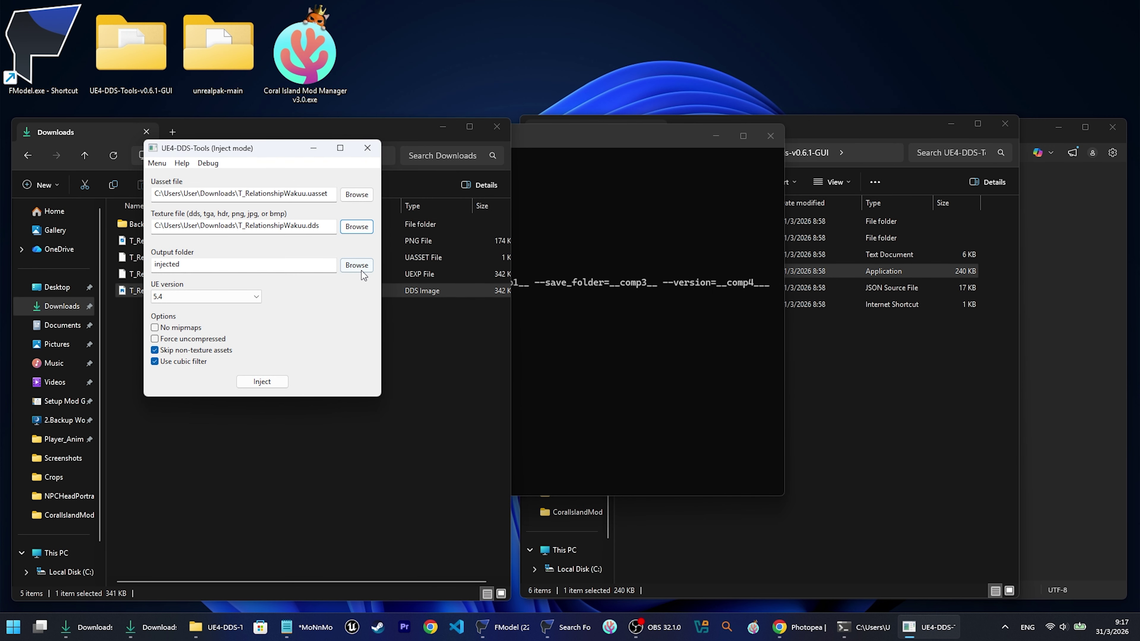
Set the output folder for the injected files to unrealpak-main on the Desktop
left_click(362, 268)
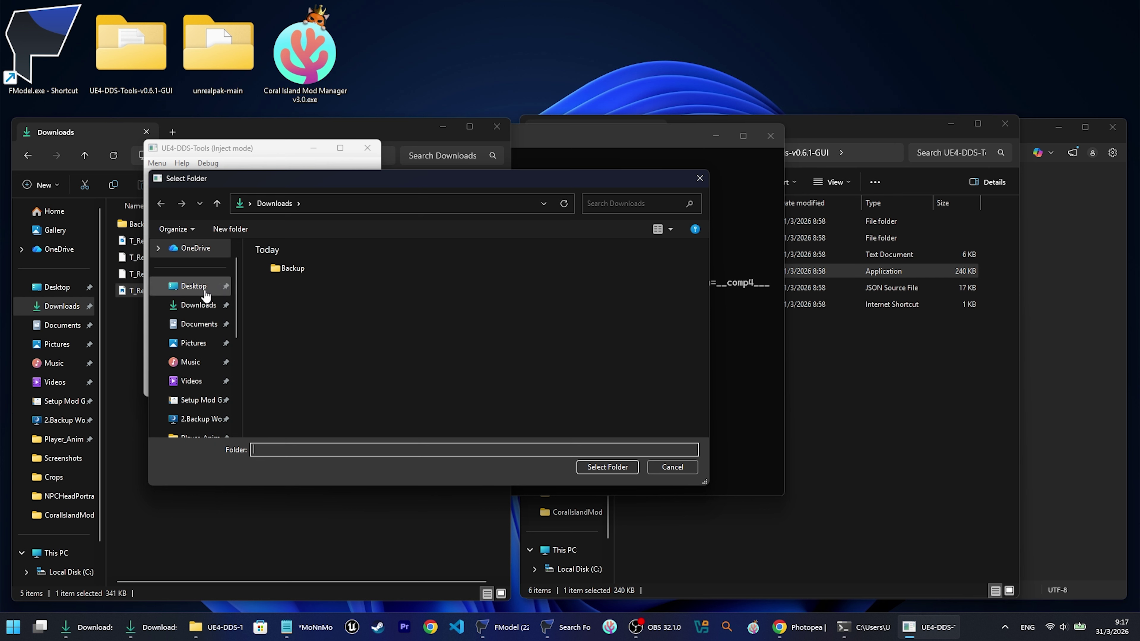
left_click(198, 286)
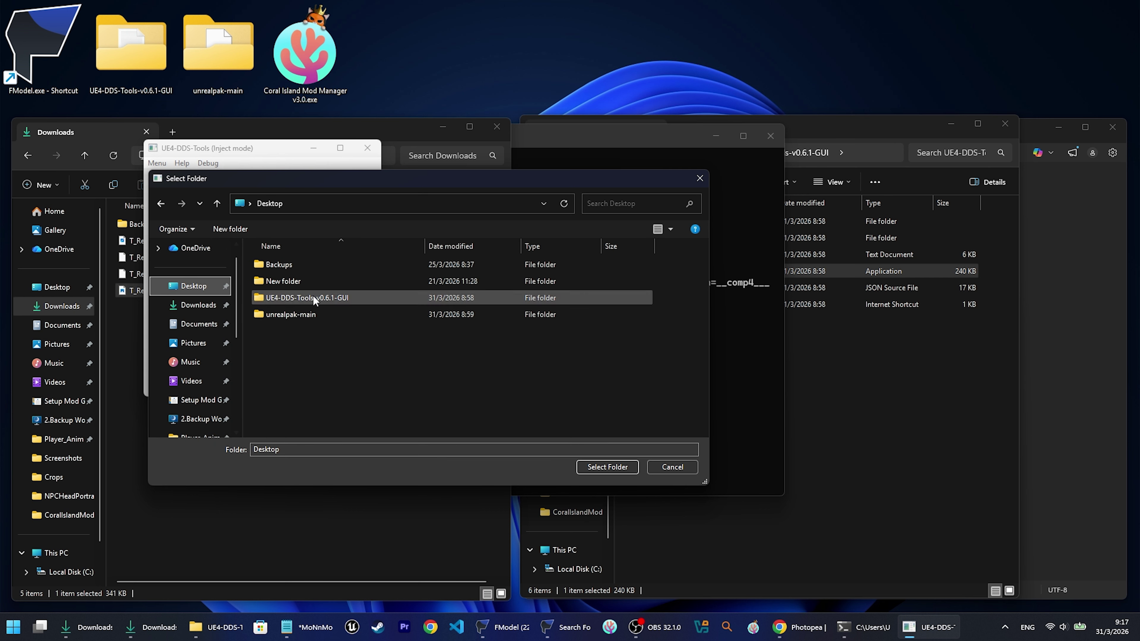
double_click(287, 316)
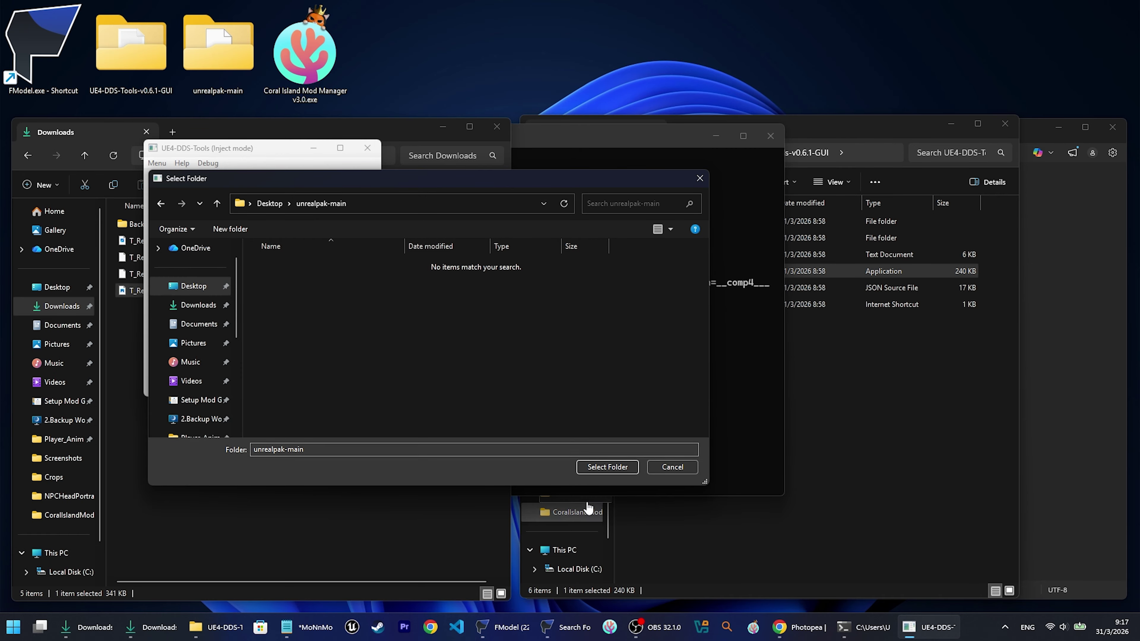
left_click(593, 467)
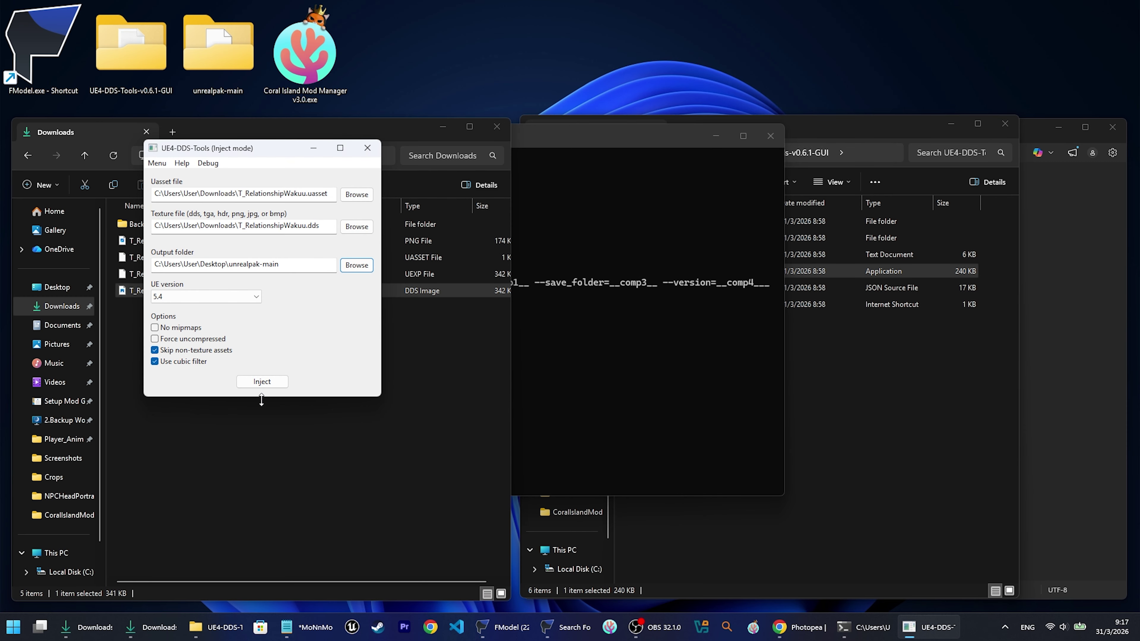
Inject the texture using UE version 4.26 ~ 4.27 and close the injection tool
left_click(254, 297)
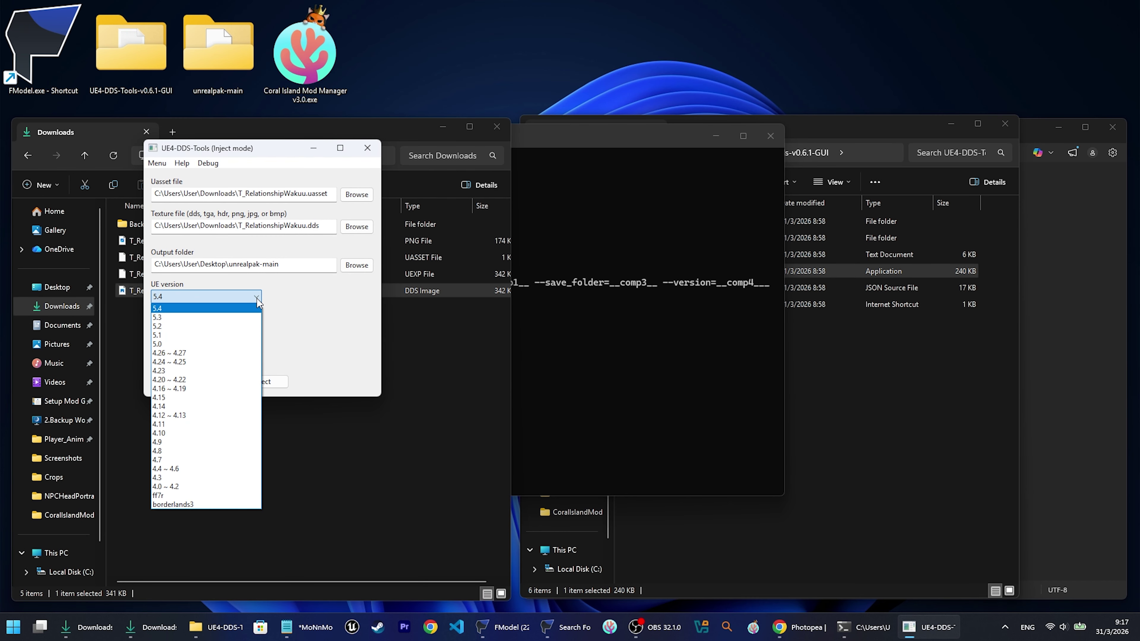
left_click(196, 357)
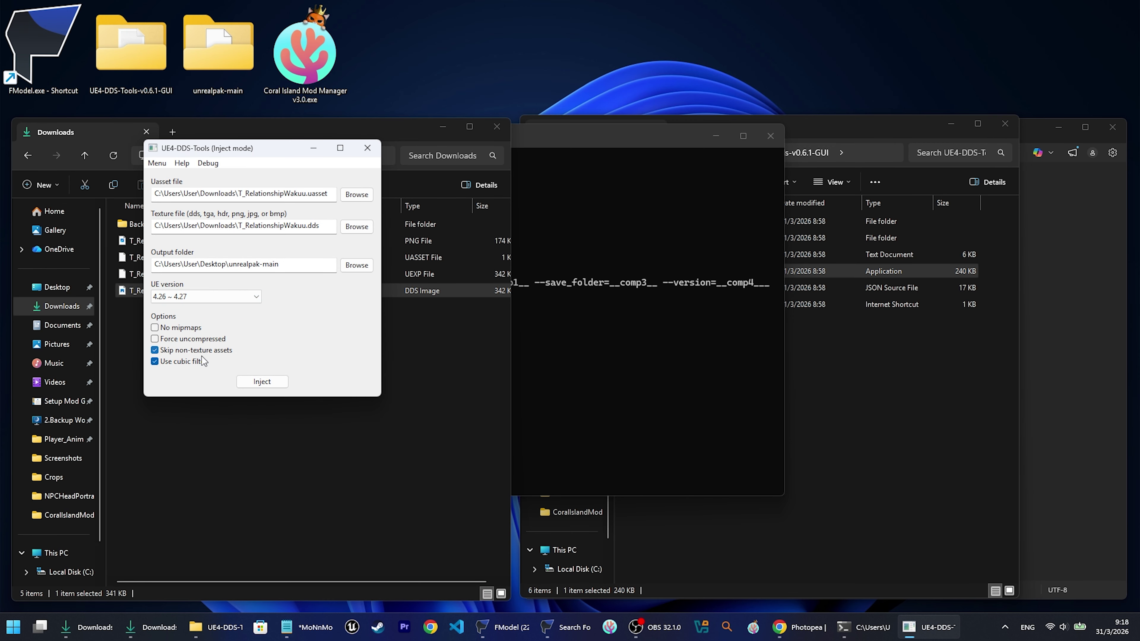
left_click(277, 385)
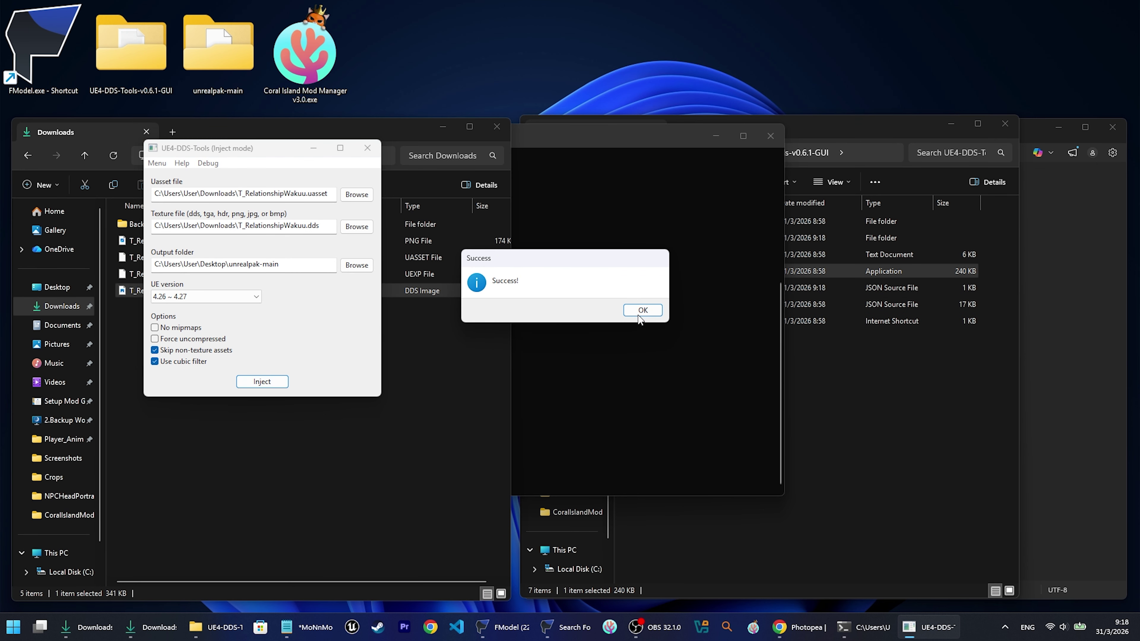
left_click(641, 311)
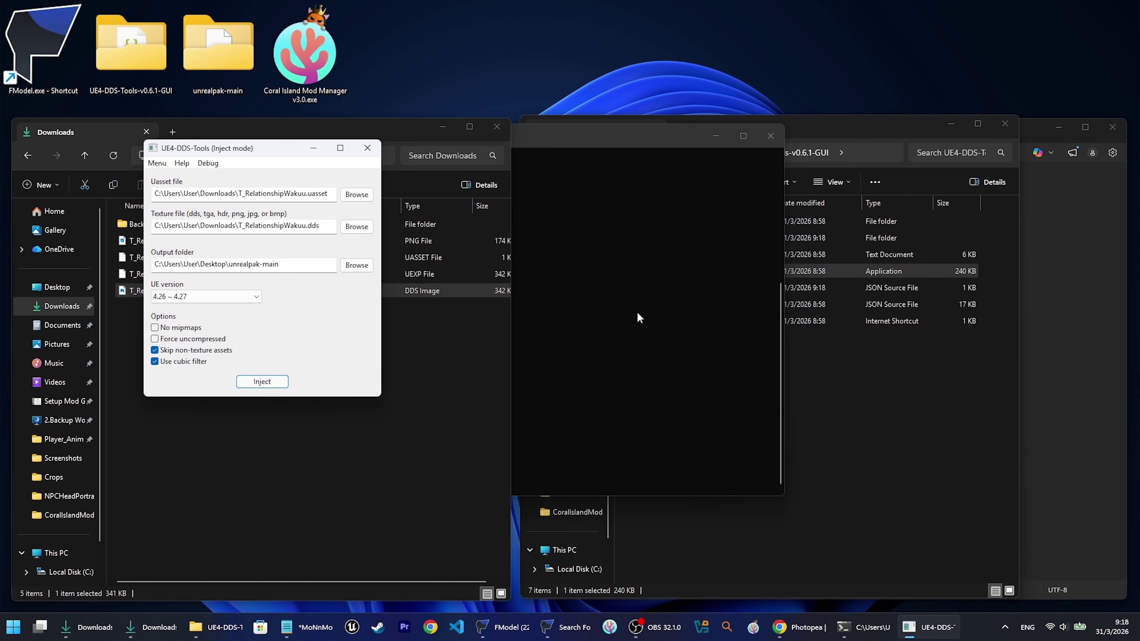
left_click(367, 148)
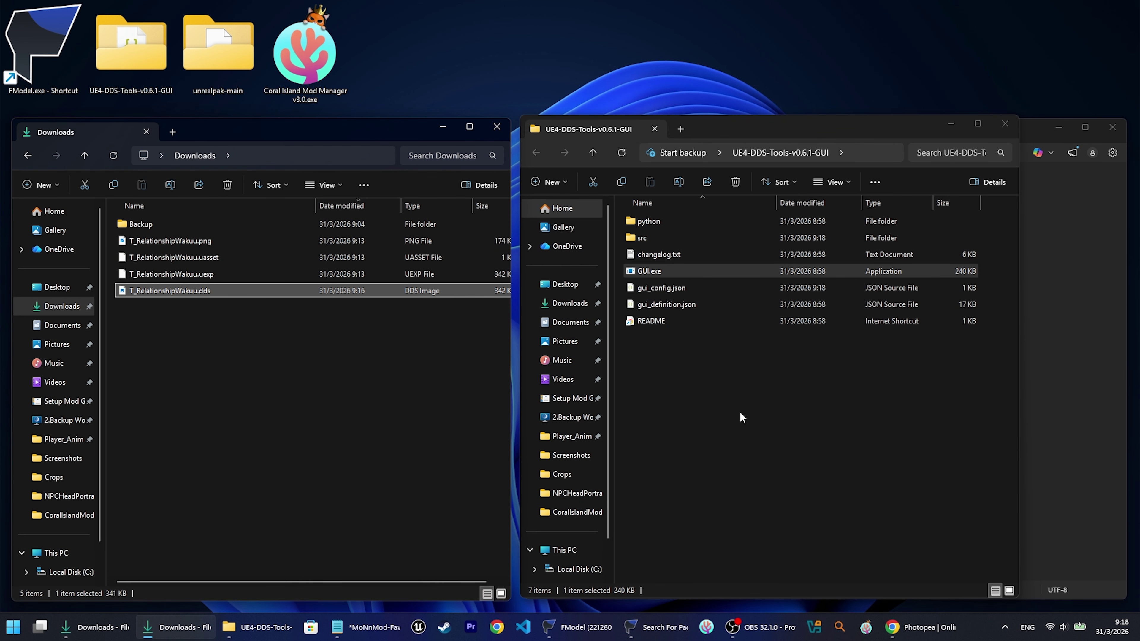
Replace the UE4-DDS-Tools folder window with the desktop's unrealpak-main folder and check the injected T_RelationshipWakuu .uasset and .uexp files
left_click(656, 130)
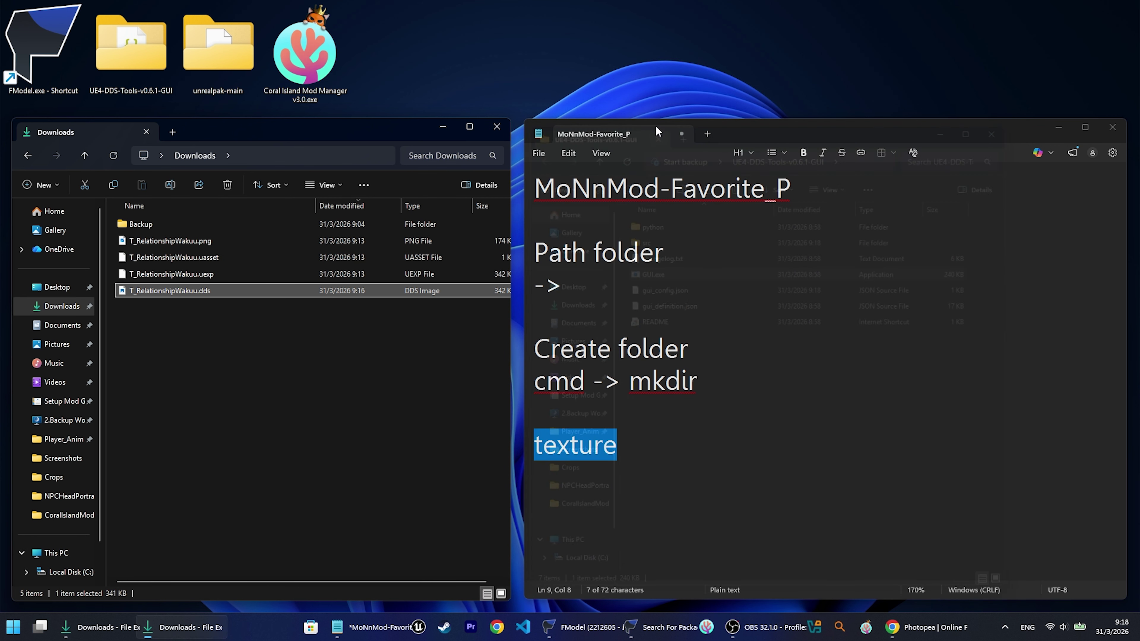
left_click(212, 65)
double_click(235, 63)
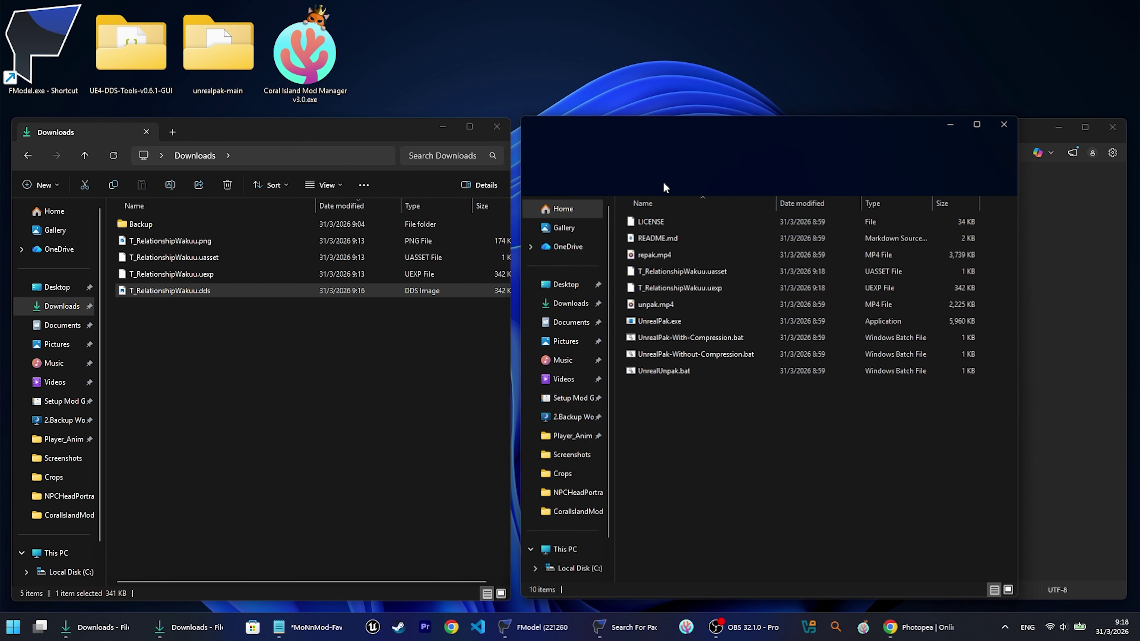
left_click(719, 273)
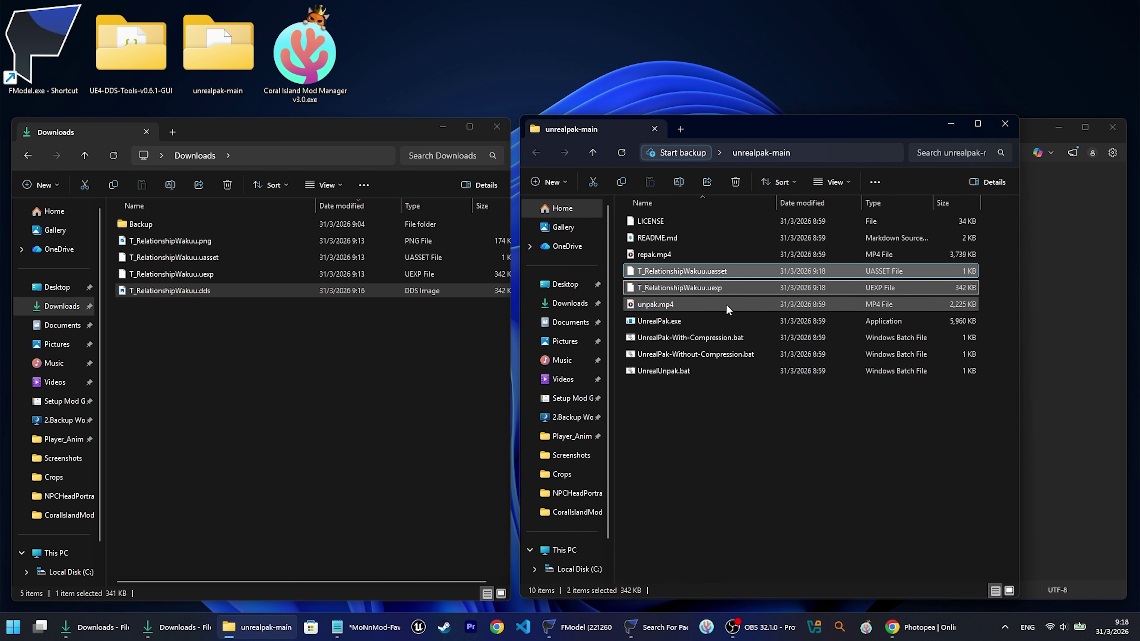
left_click(683, 489)
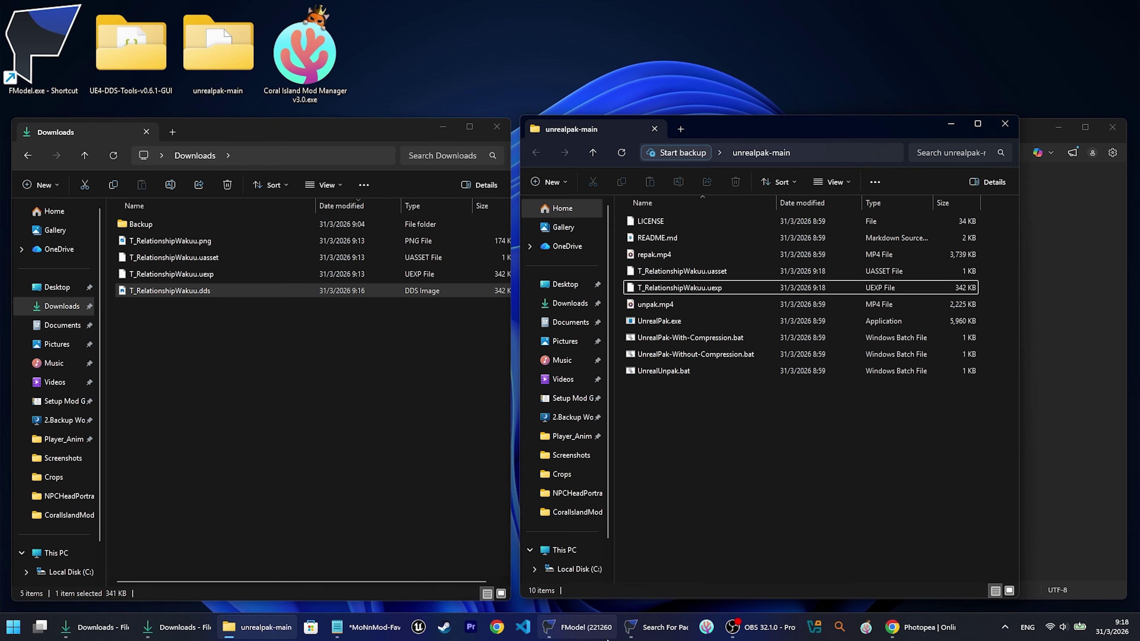
Close the Search For Packages window and switch to the main FModel window
mouse_move(633, 637)
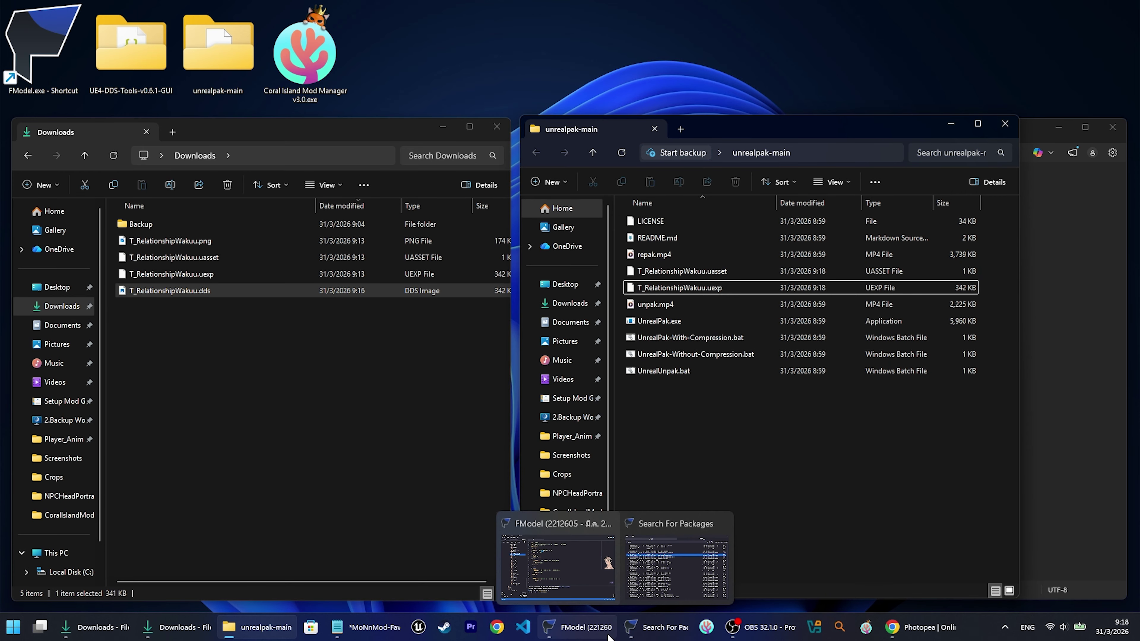
left_click(628, 633)
right_click(646, 619)
left_click(637, 594)
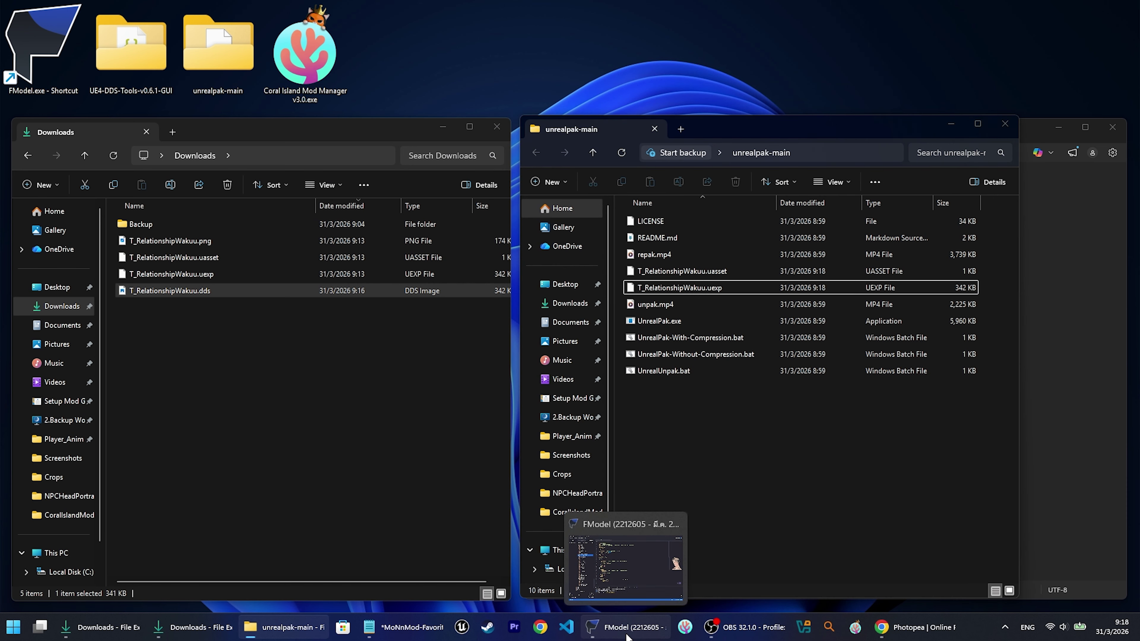
left_click(611, 614)
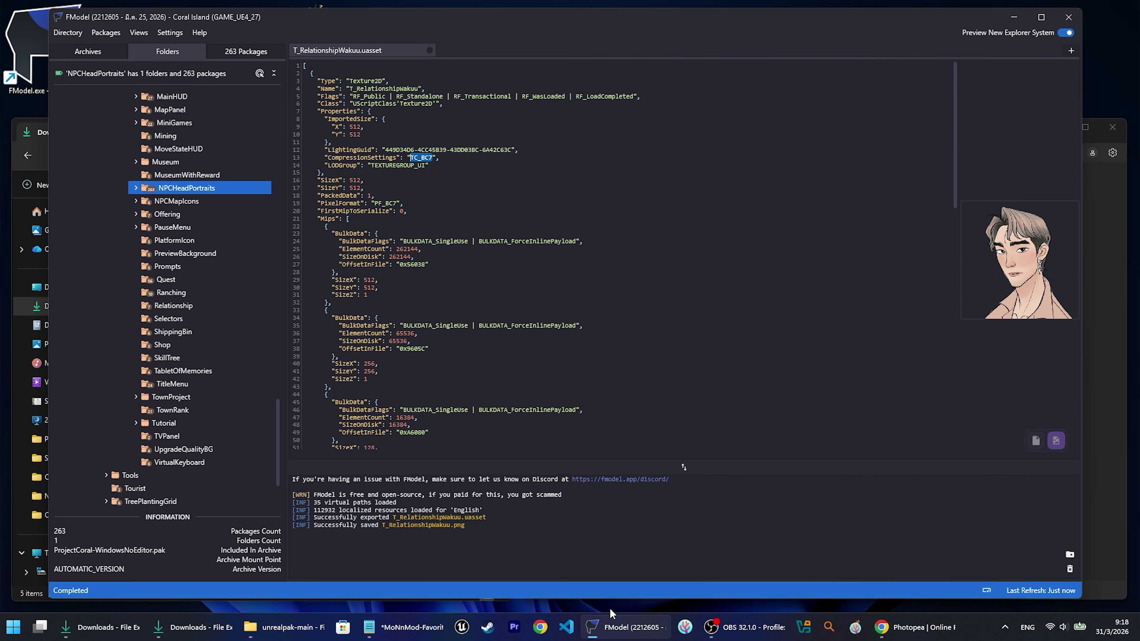
Save the previewed T_RelationshipWakuu image from FModel again and open the export folder of the saved PNG
left_click(455, 531)
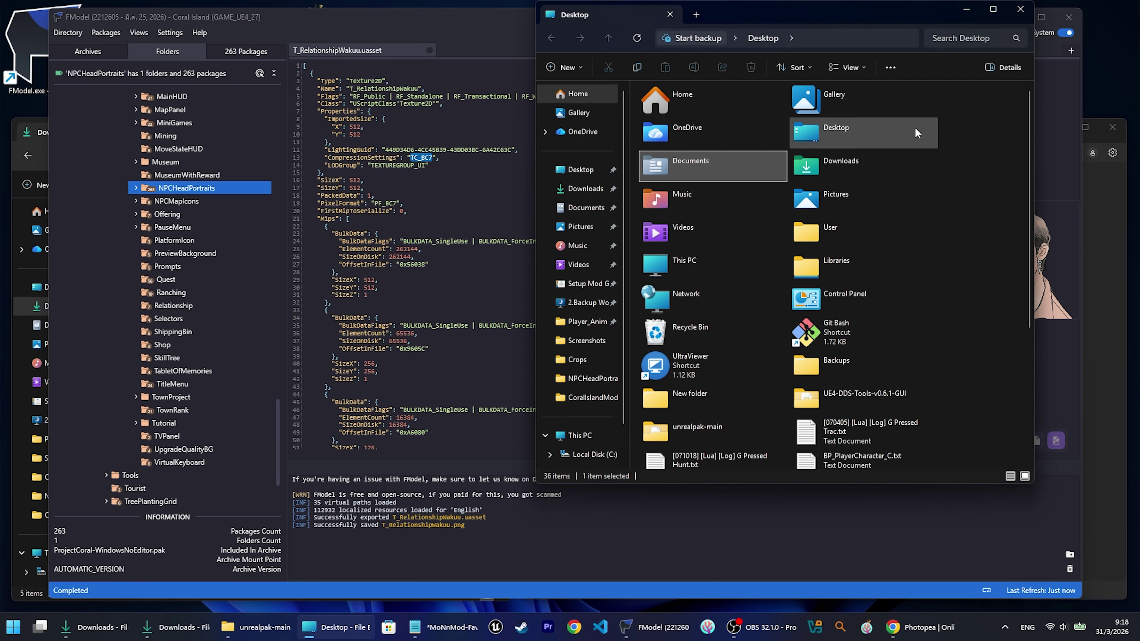
left_click(1020, 10)
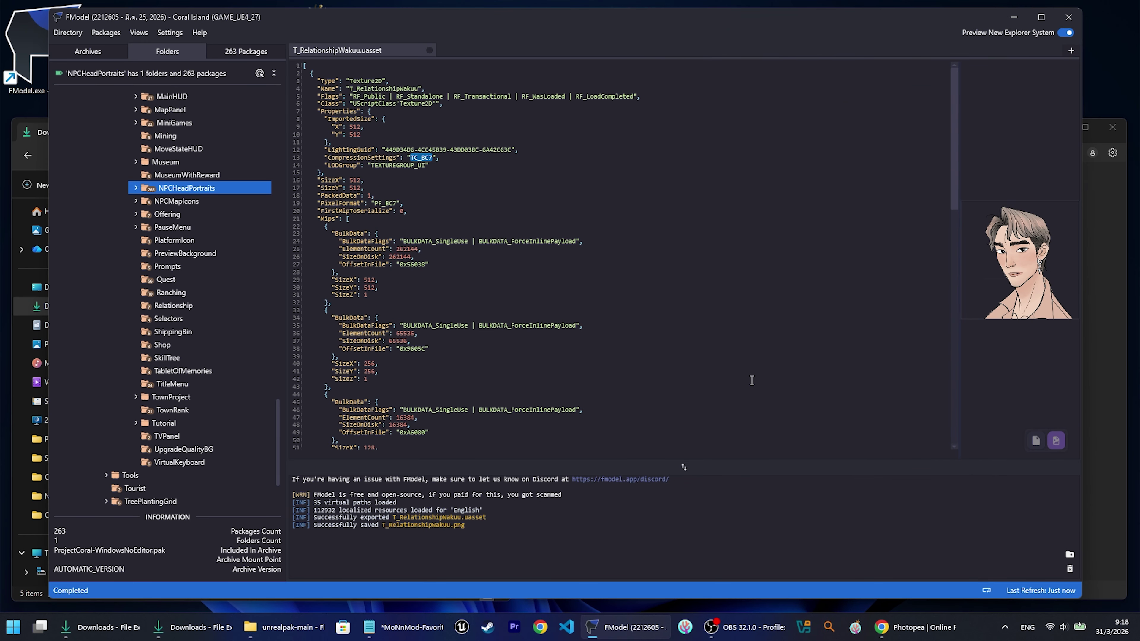
right_click(1030, 283)
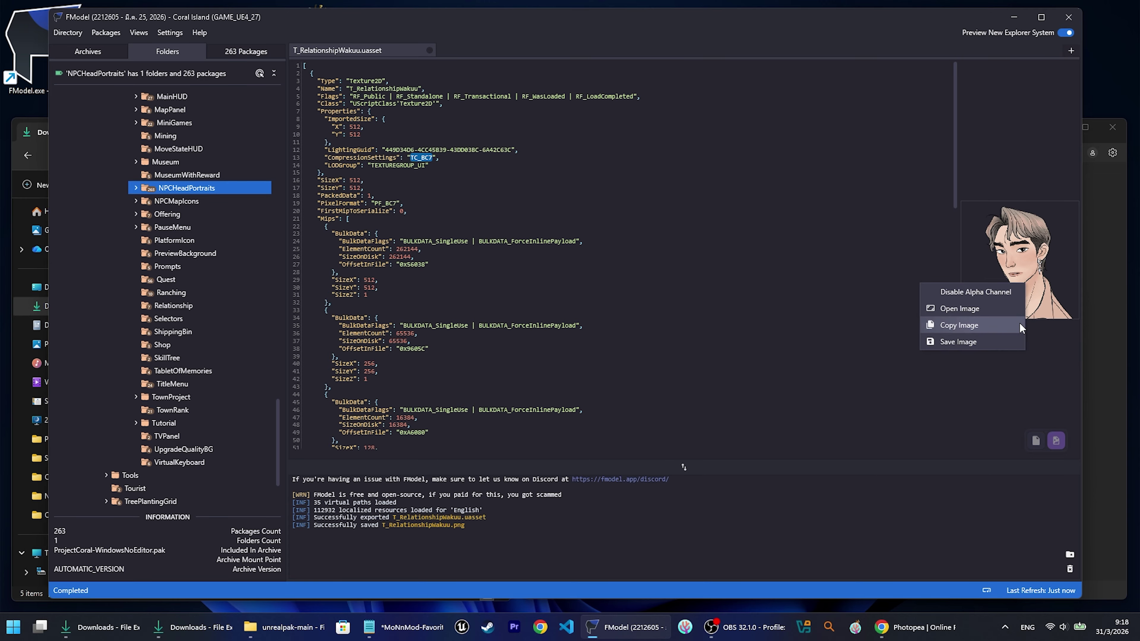
left_click(995, 343)
left_click(458, 533)
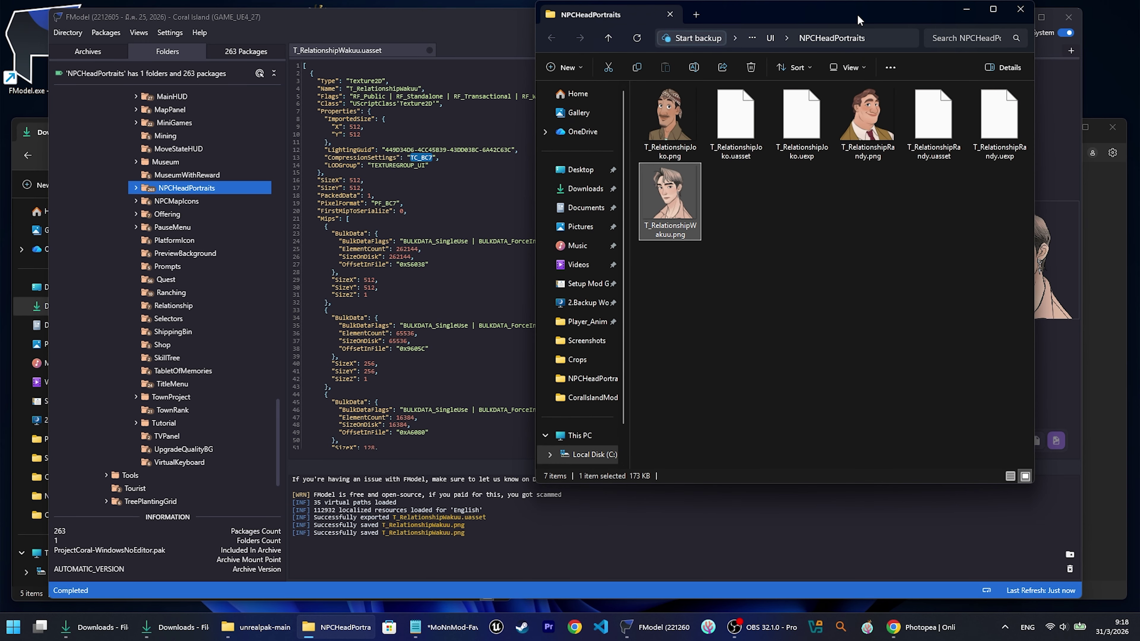
Copy the path portion ProjectCoral\Content\ProjectCoral\Textures\UI\NPCHeadPortraits from the export folder's address
double_click(854, 17)
left_click(808, 30)
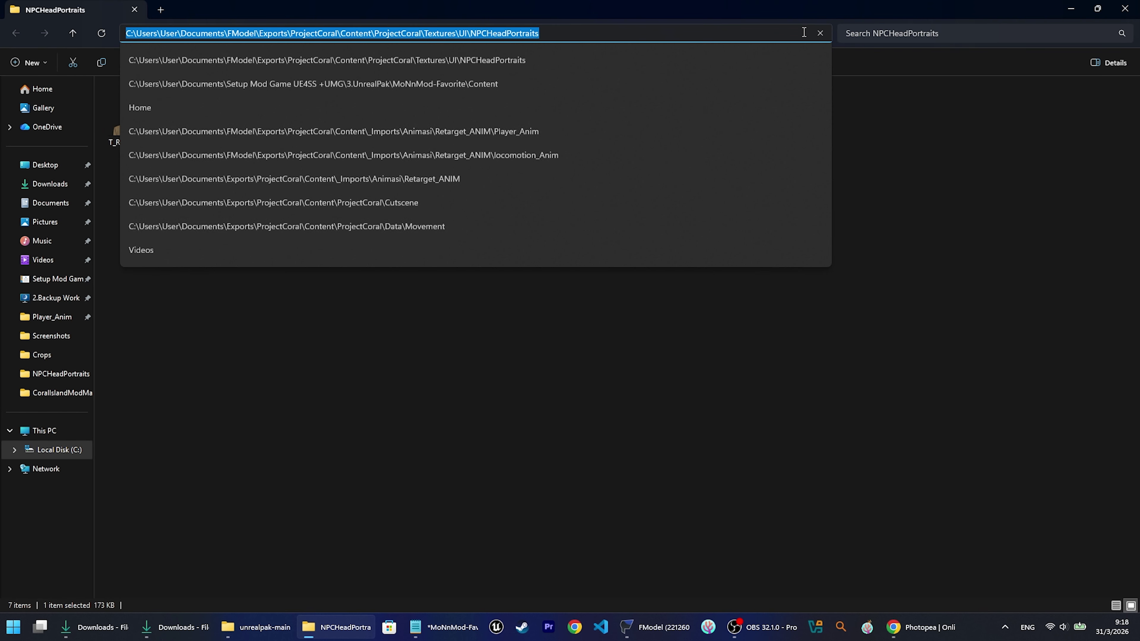
left_click(548, 33)
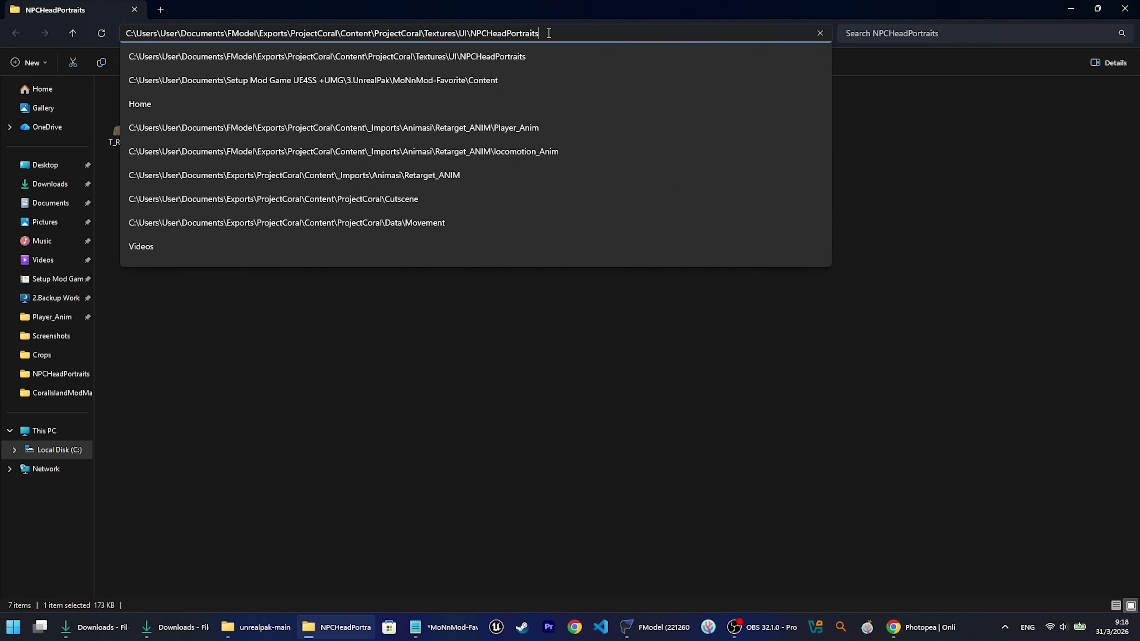
left_click_drag(546, 31, 303, 33)
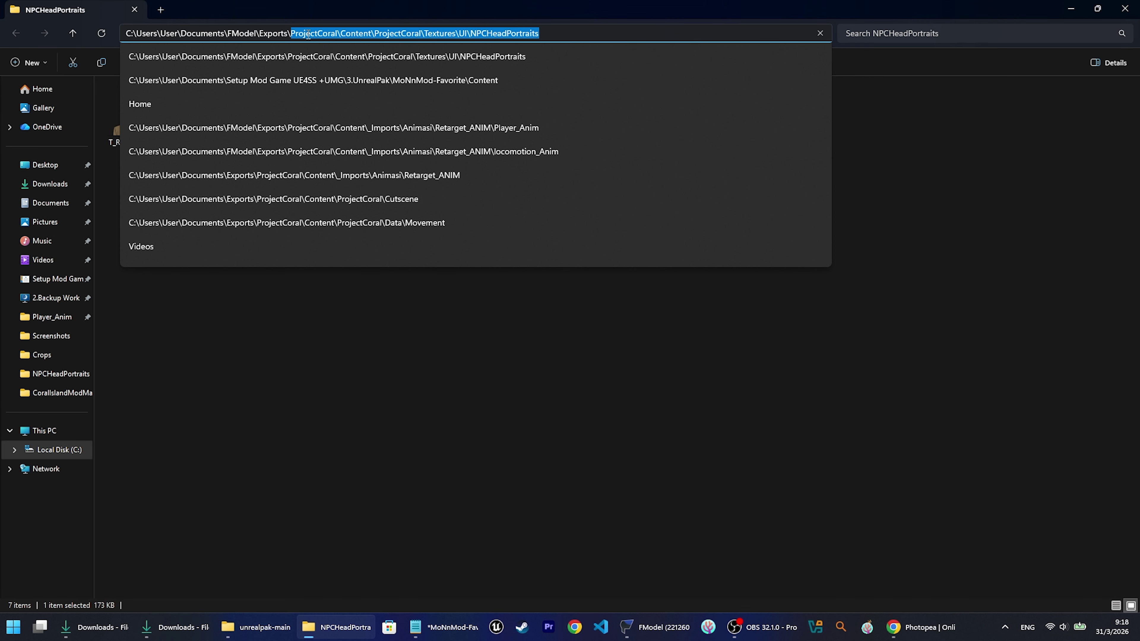
right_click(315, 35)
left_click(346, 66)
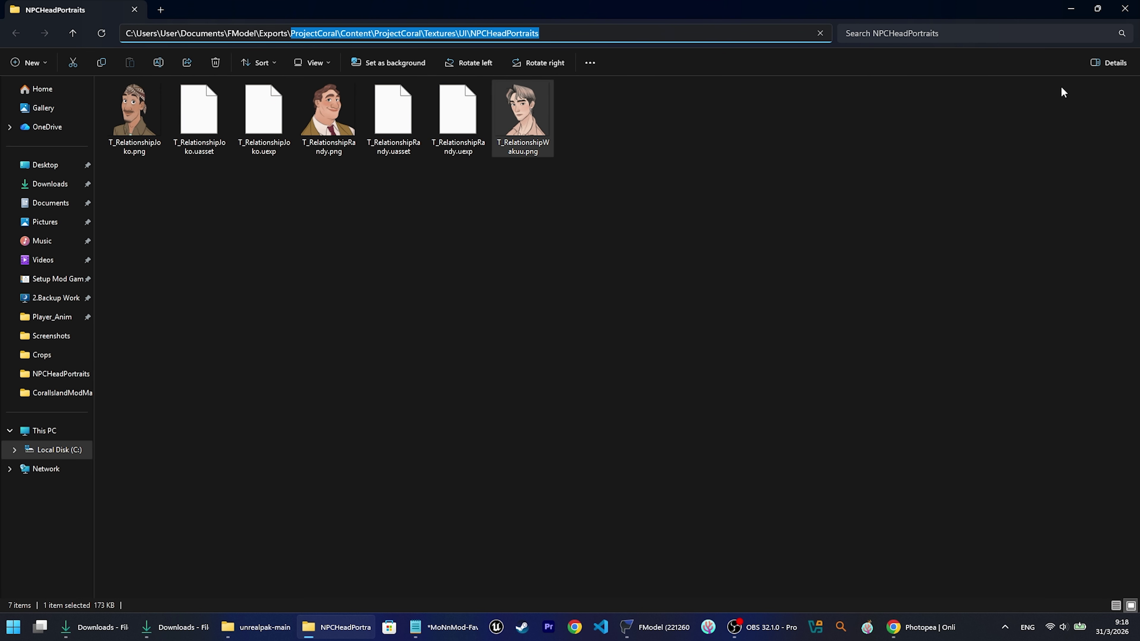
Switch to the MoNnMod-Favorite_P note and paste the copied path after the arrow under Path folder
left_click(1070, 9)
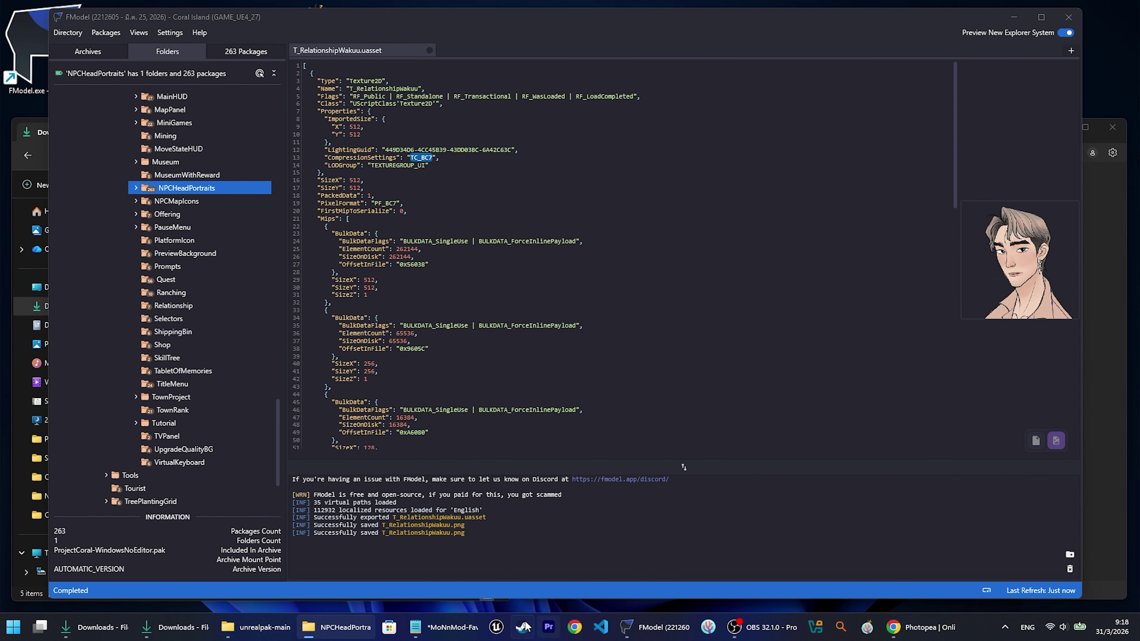
left_click(471, 630)
left_click(586, 286)
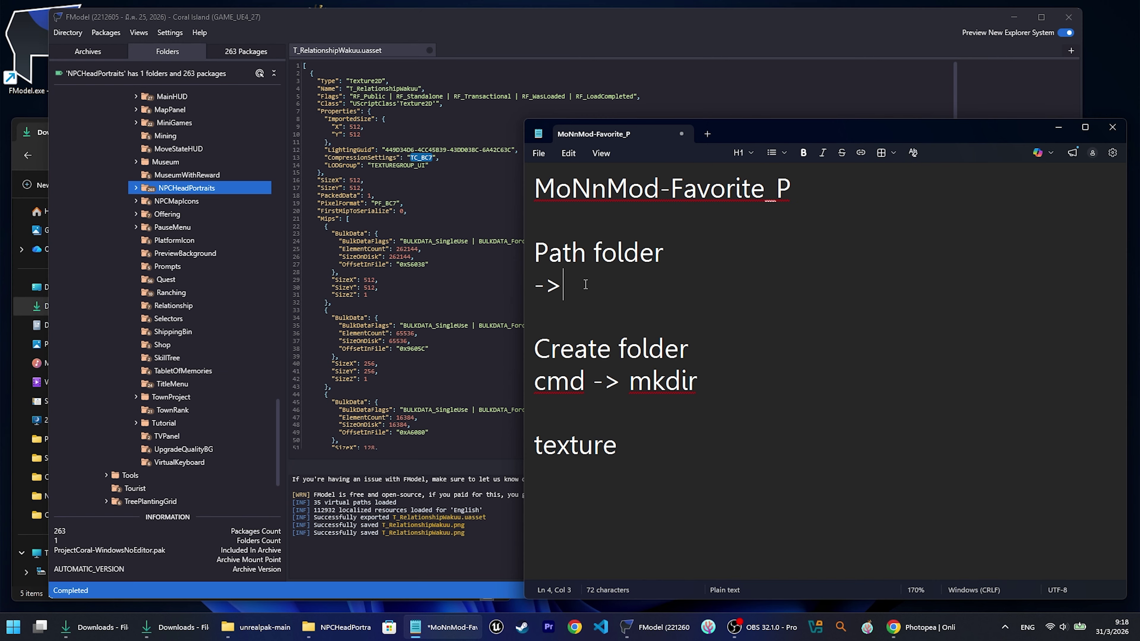
right_click(586, 283)
left_click(682, 305)
left_click_drag(564, 287, 761, 362)
left_click(788, 327)
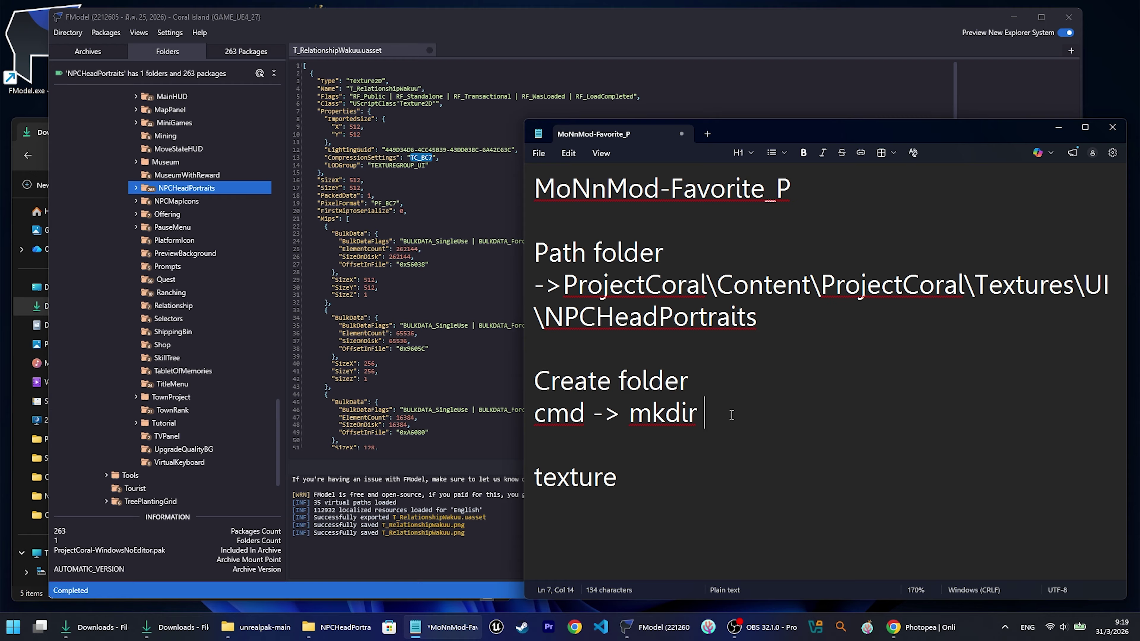
right_click(731, 415)
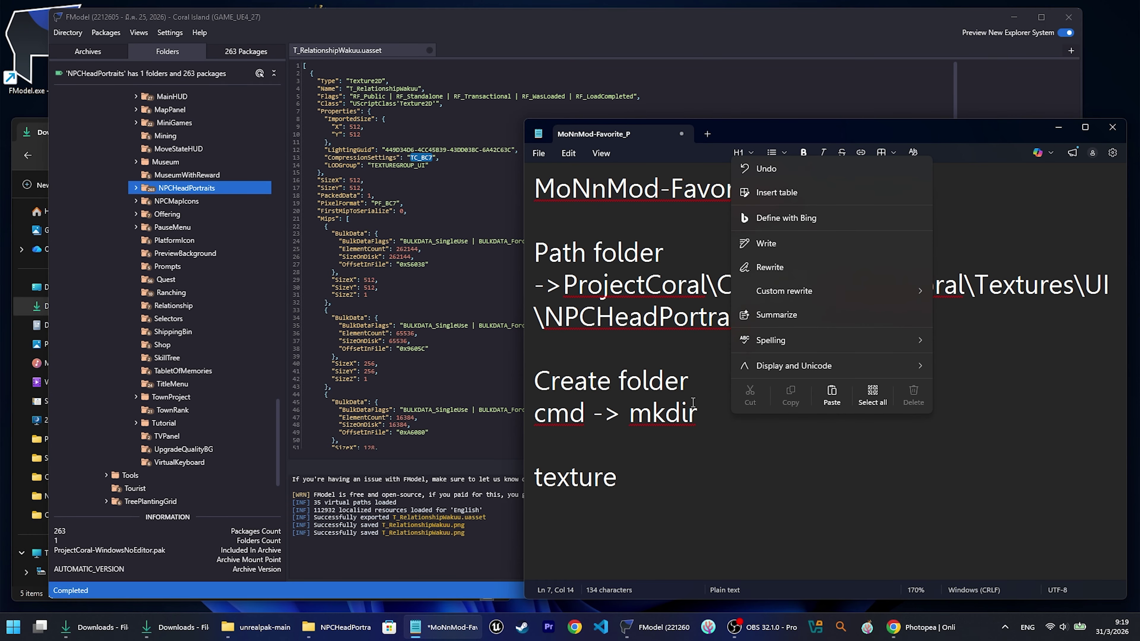
left_click(727, 418)
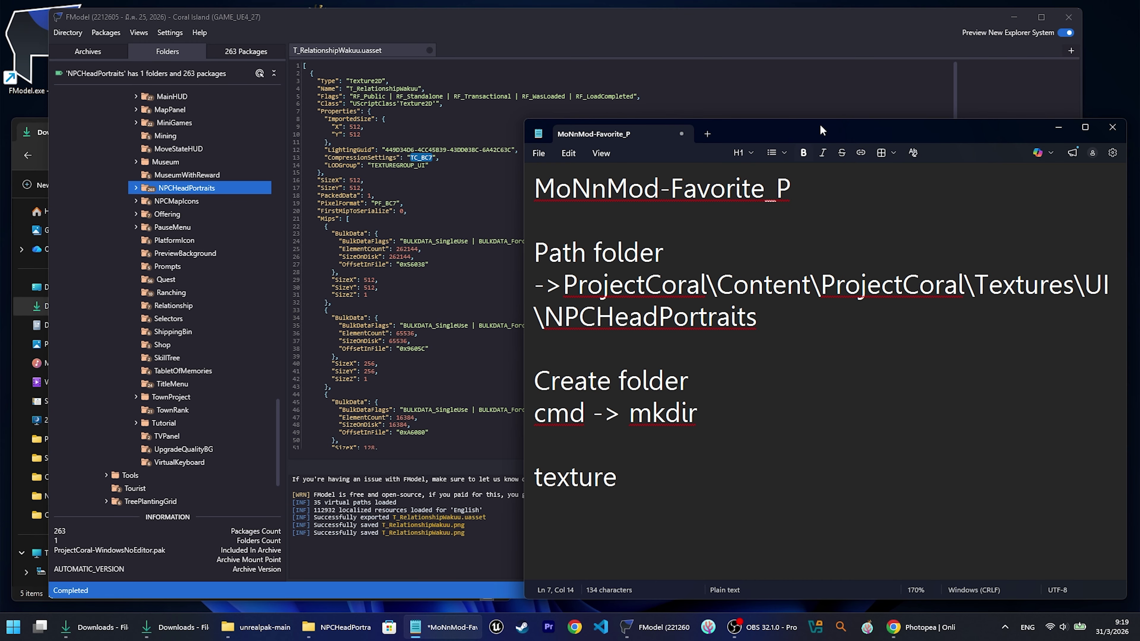
Open a Command Prompt with cmd in the unrealpak-main folder and bring the MoNnMod-Favorite_P note back to the front
mouse_move(241, 630)
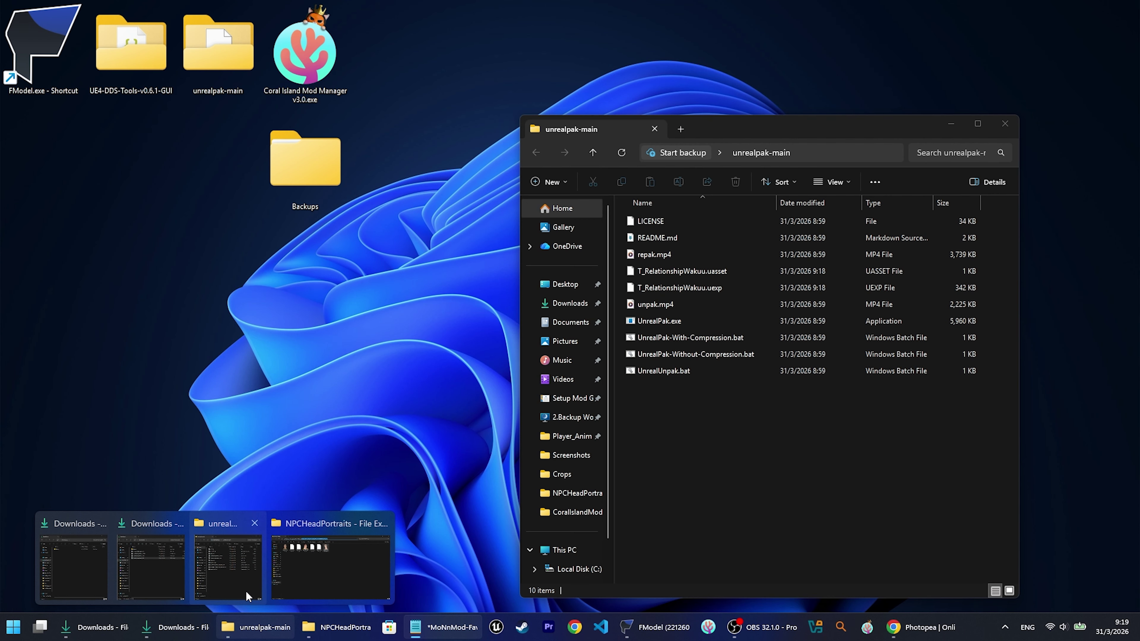
left_click(246, 590)
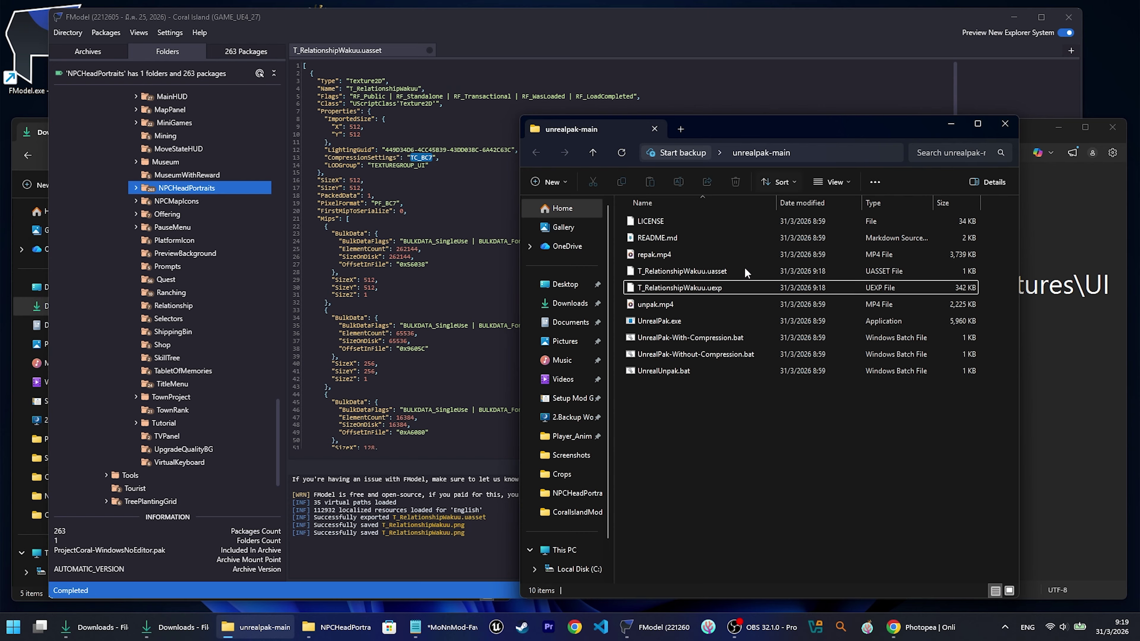
left_click(868, 156)
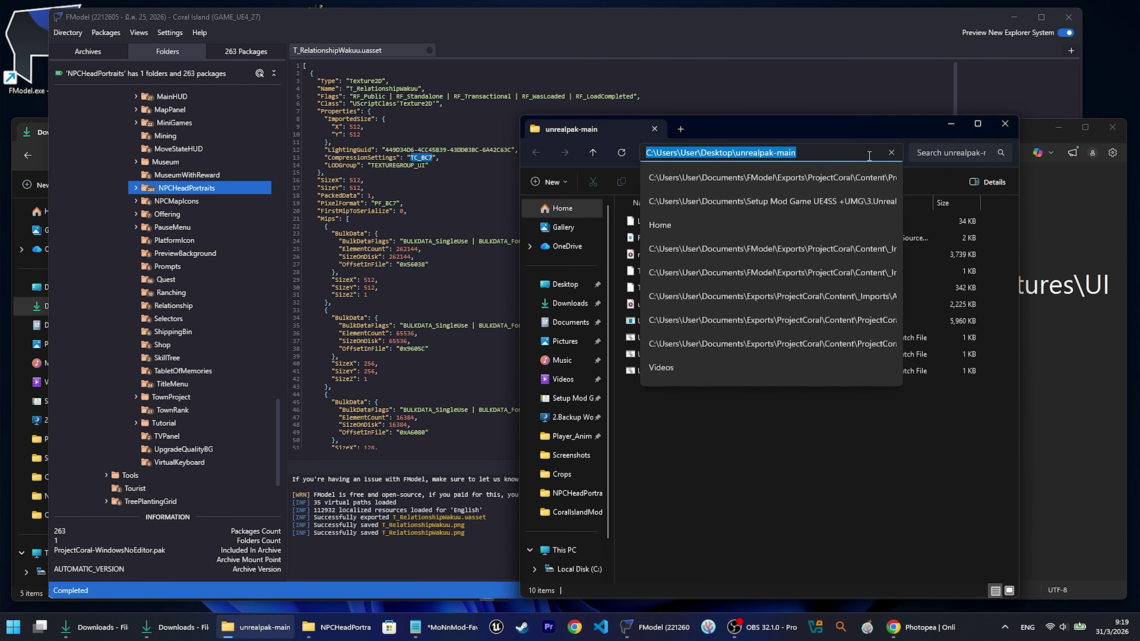
type("cm")
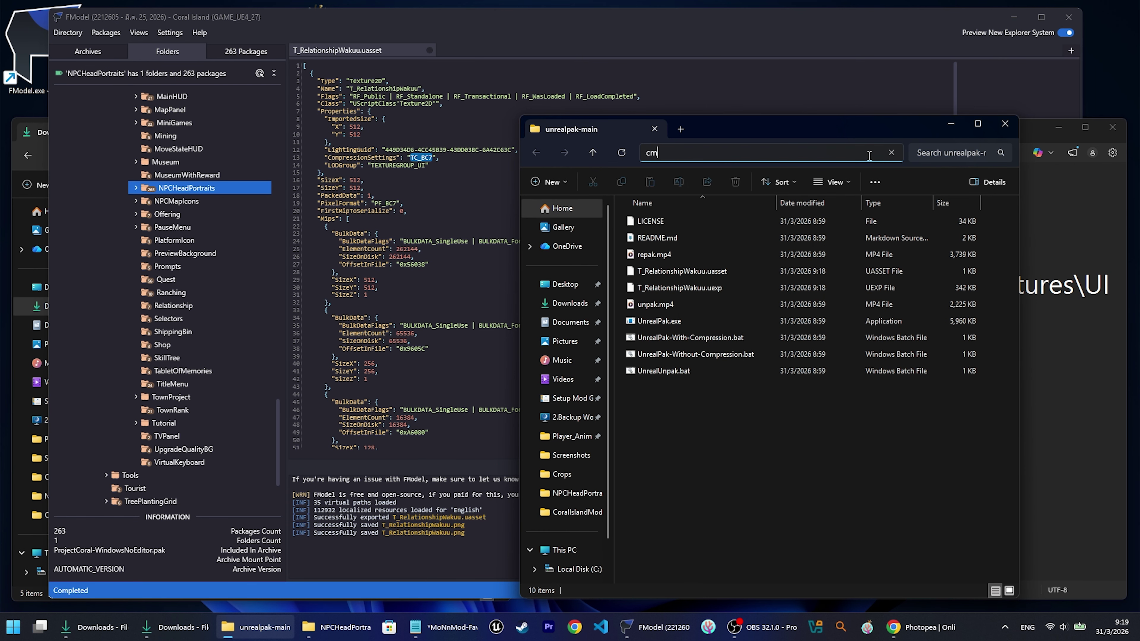
type("d")
key("Return")
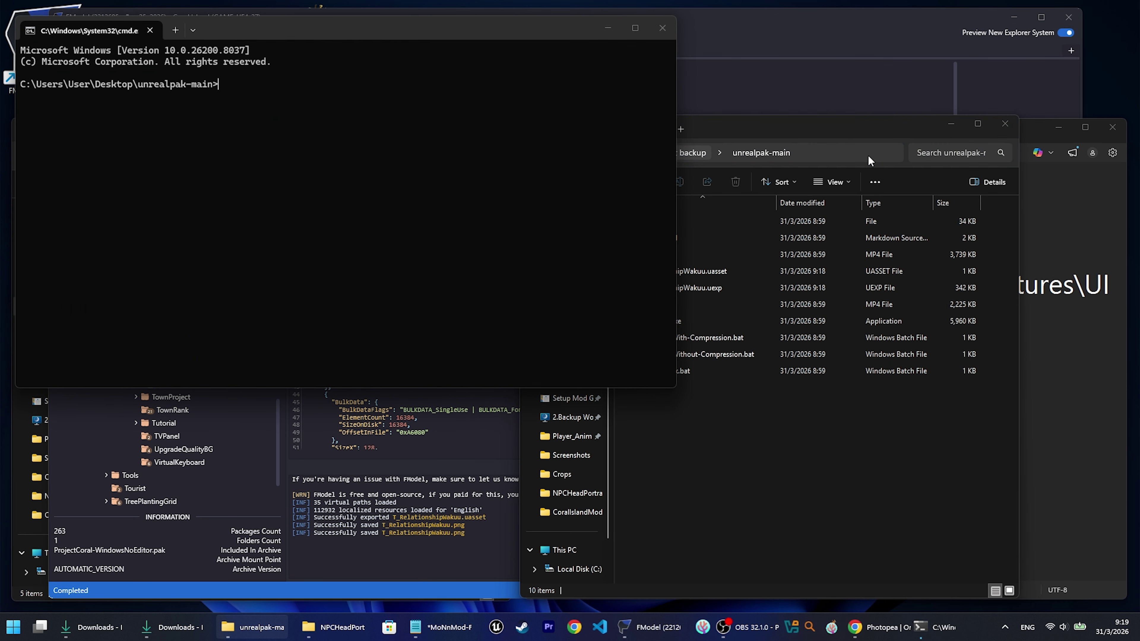
left_click(1037, 373)
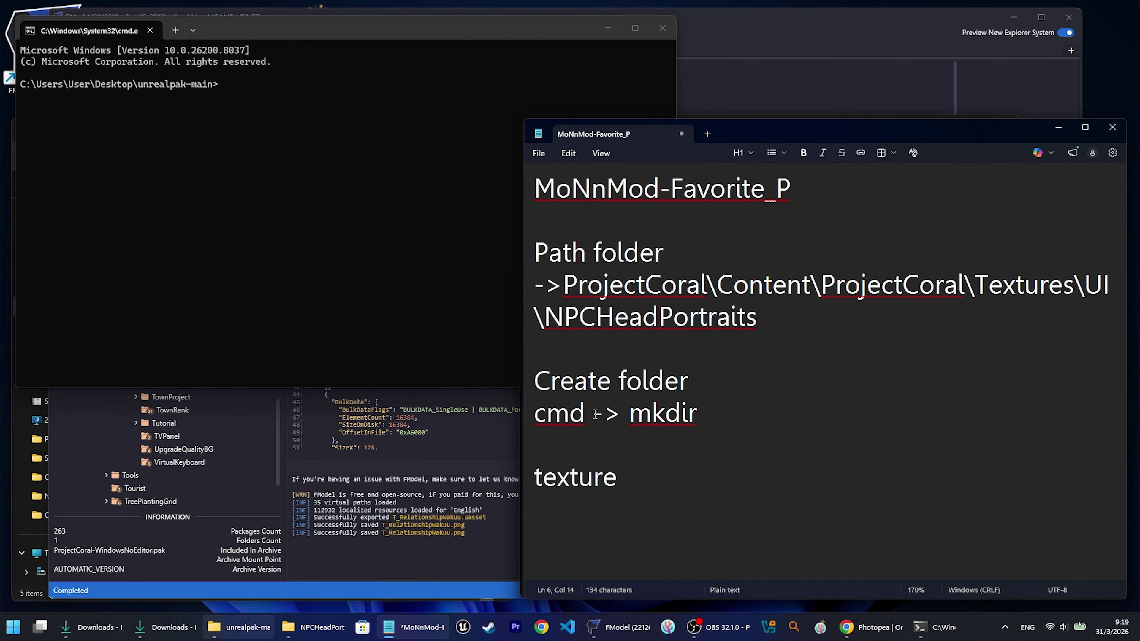
Enter the mkdir command named in the note at the unrealpak-main prompt and enlarge the console text
left_click_drag(584, 414, 521, 417)
left_click(560, 440)
left_click_drag(697, 416, 638, 421)
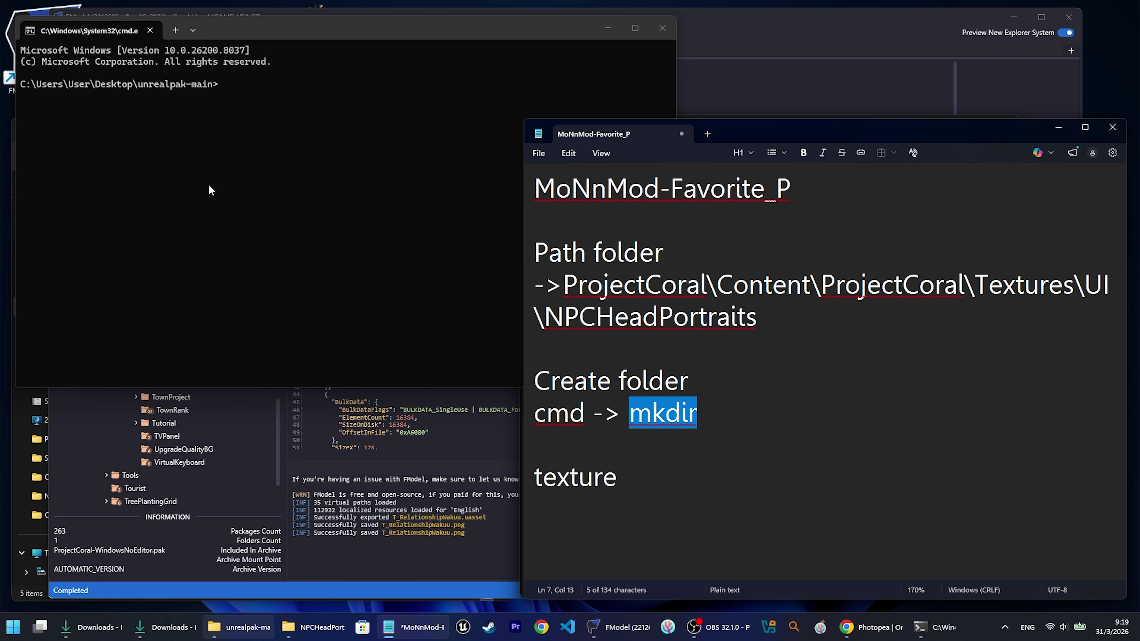
left_click(249, 144)
type("mkdir")
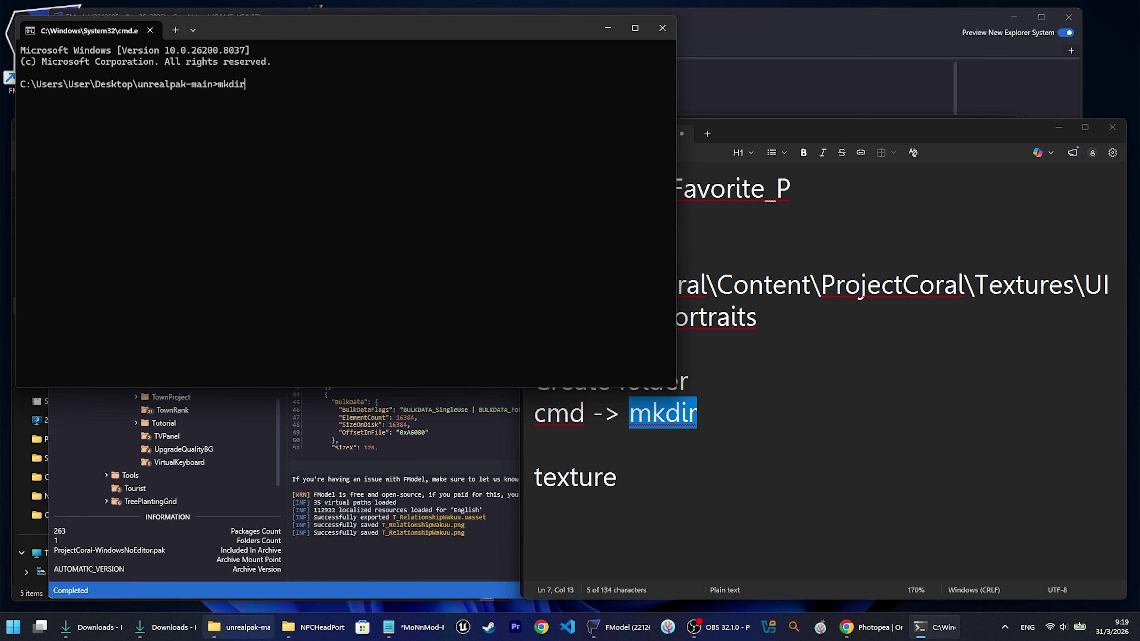
scroll(263, 137, "up", 3)
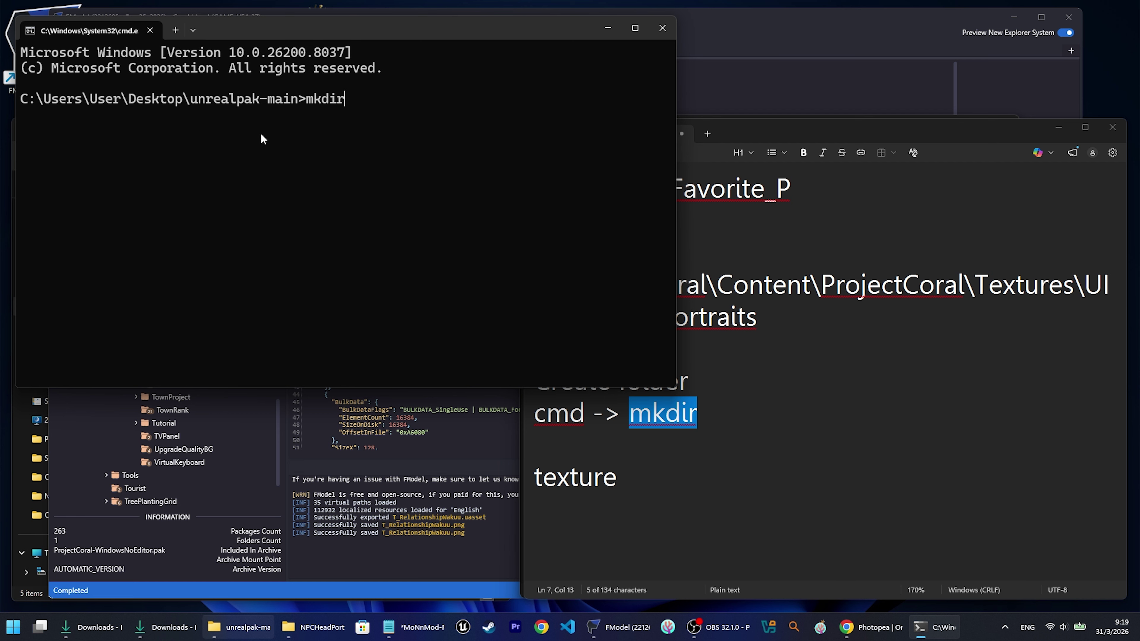
Complete mkdir with the note's path ProjectCoral\Content\ProjectCoral\Textures\UI\NPCHeadPortraits, run it and close the Command Prompt
left_click(744, 297)
left_click_drag(763, 320, 567, 290)
right_click(597, 290)
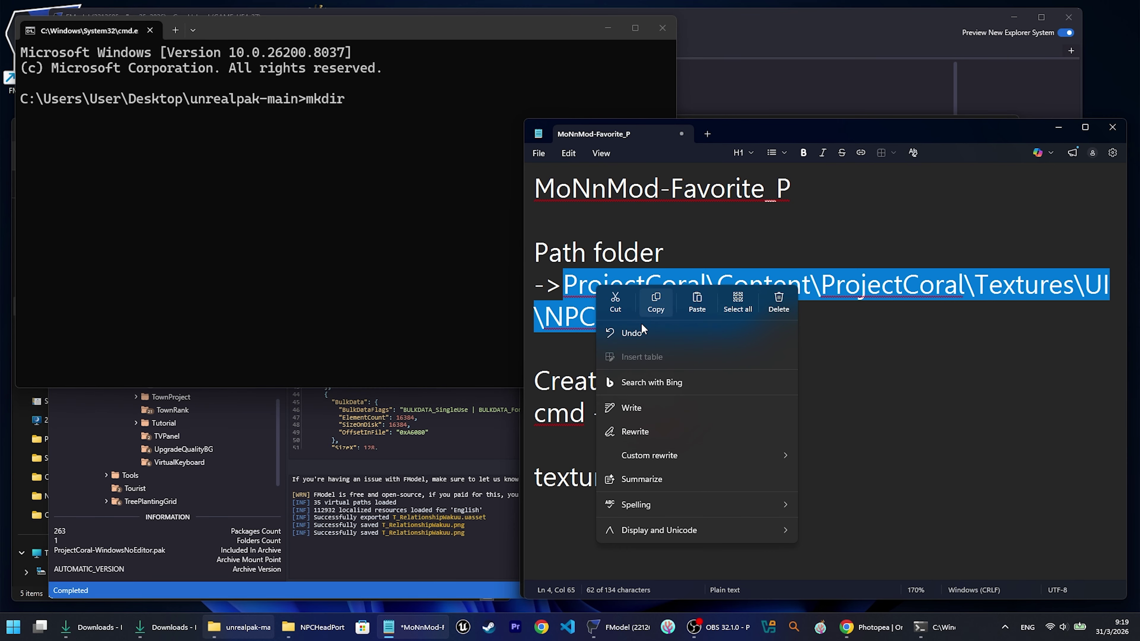
left_click(655, 298)
left_click(453, 116)
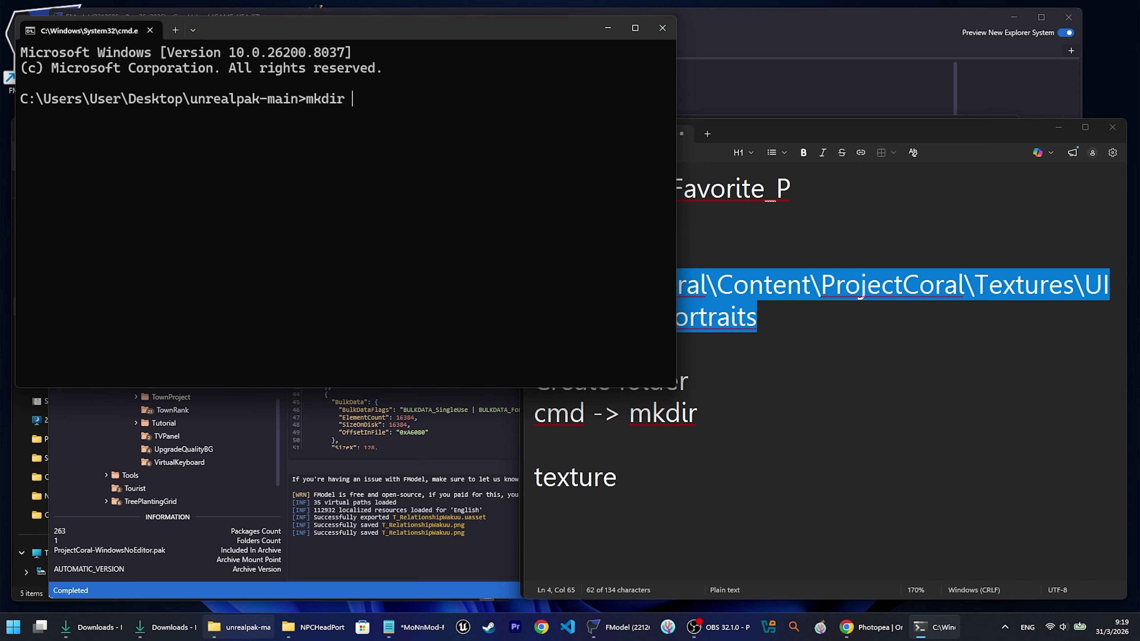
key("ctrl+v")
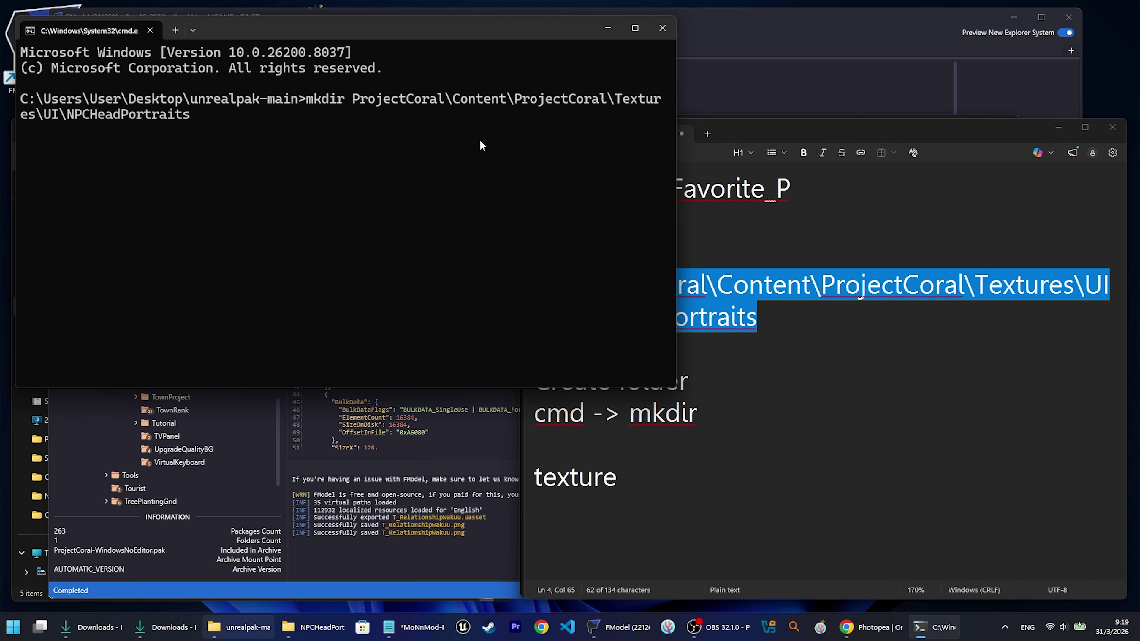
key("Return")
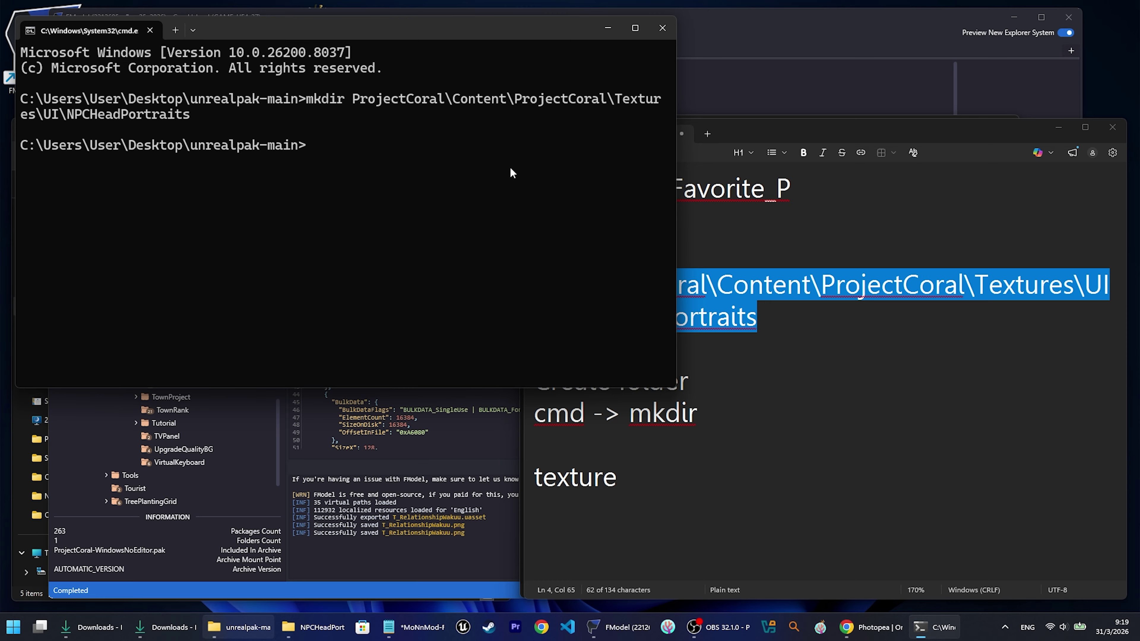
left_click(151, 32)
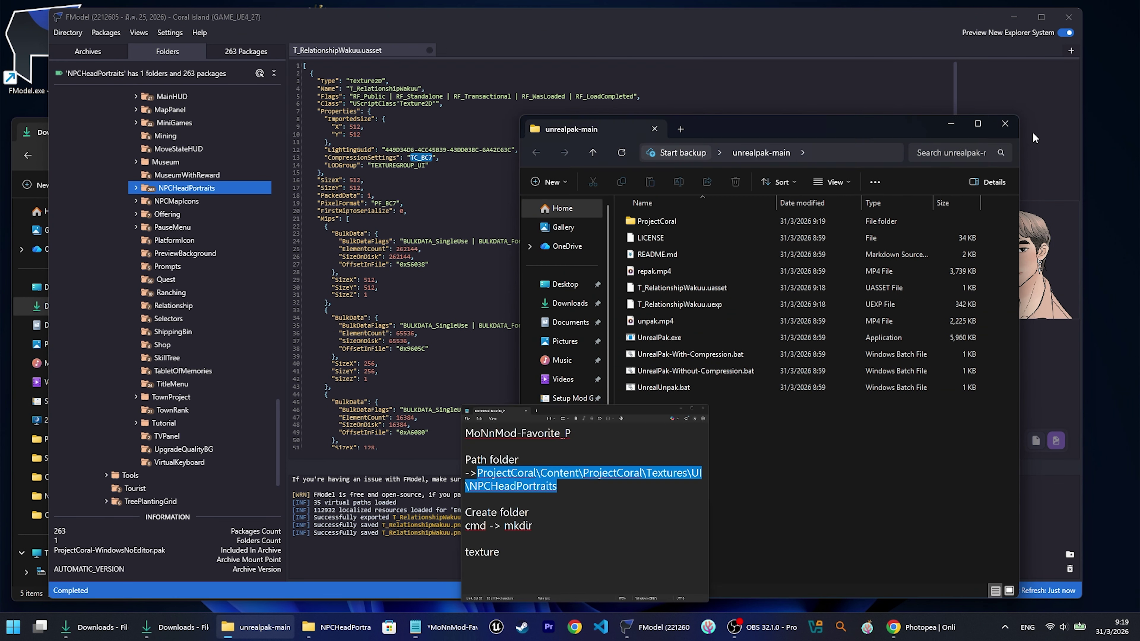
Move T_RelationshipWakuu.uasset and T_RelationshipWakuu.uexp from unrealpak-main into the new nested NPCHeadPortraits folder
left_click(1058, 127)
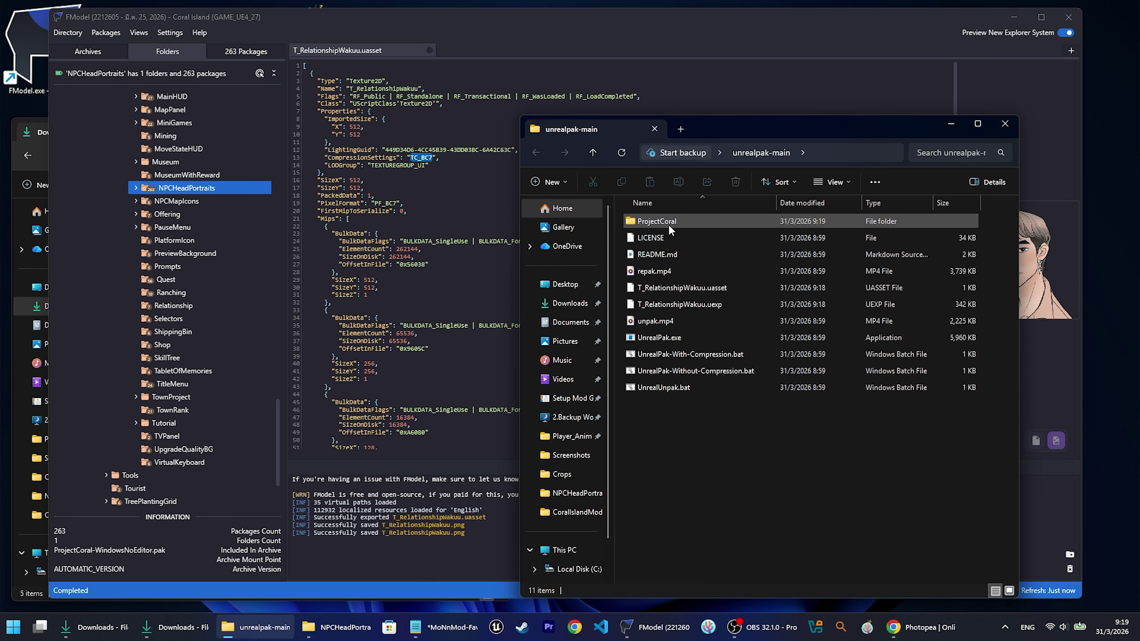
left_click(681, 289)
left_click(682, 305, "ctrl")
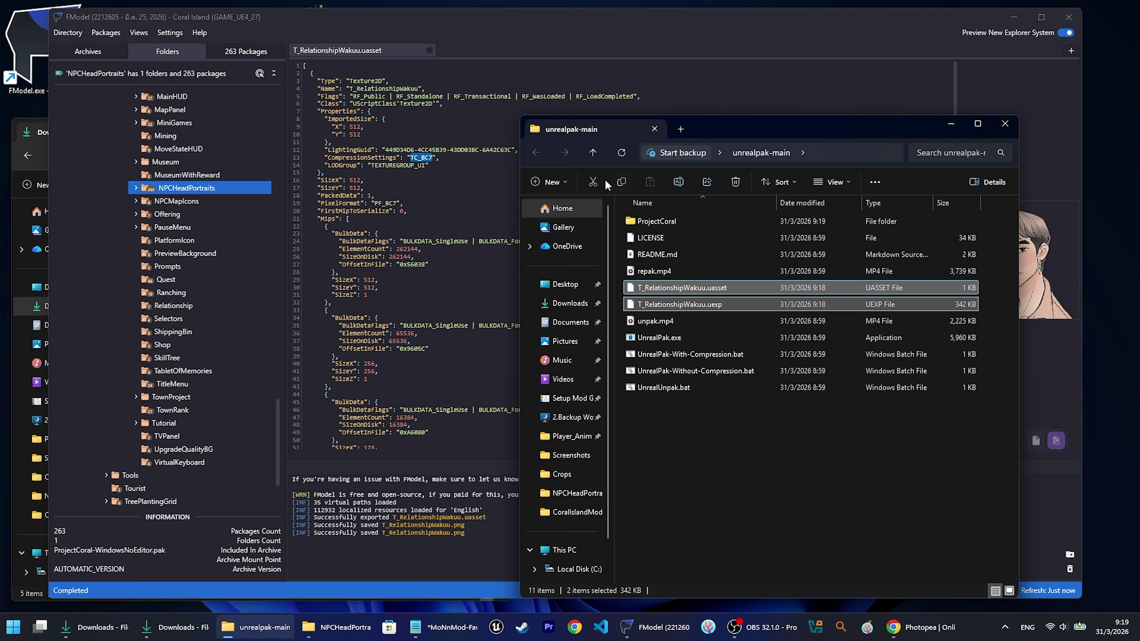
left_click(593, 182)
double_click(656, 223)
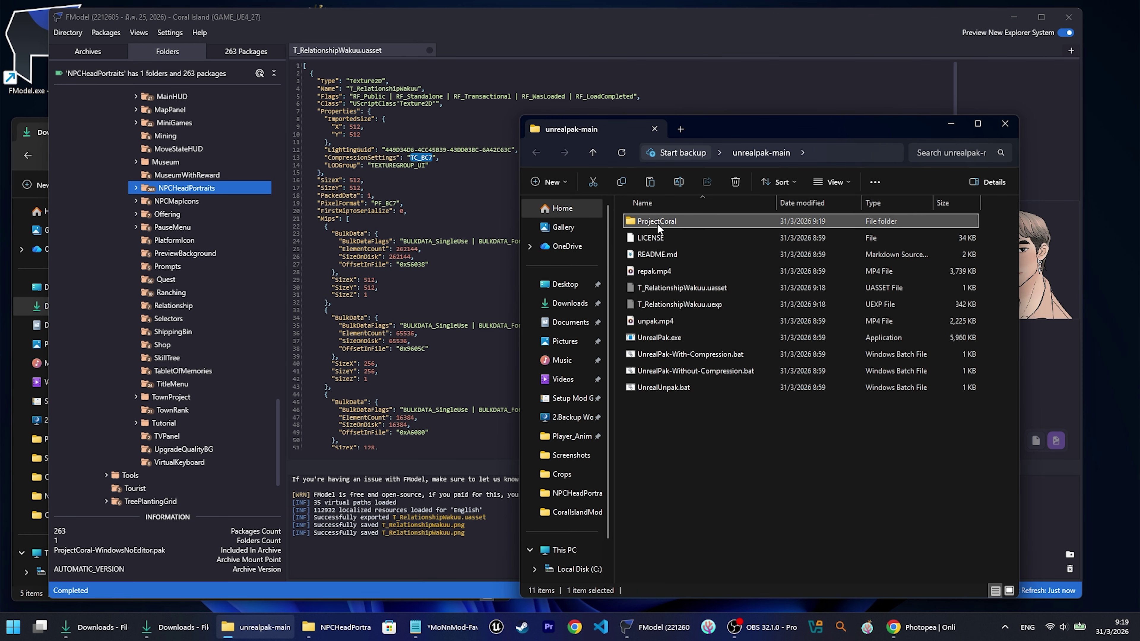
double_click(661, 221)
double_click(661, 222)
double_click(661, 222)
double_click(661, 222)
double_click(661, 222)
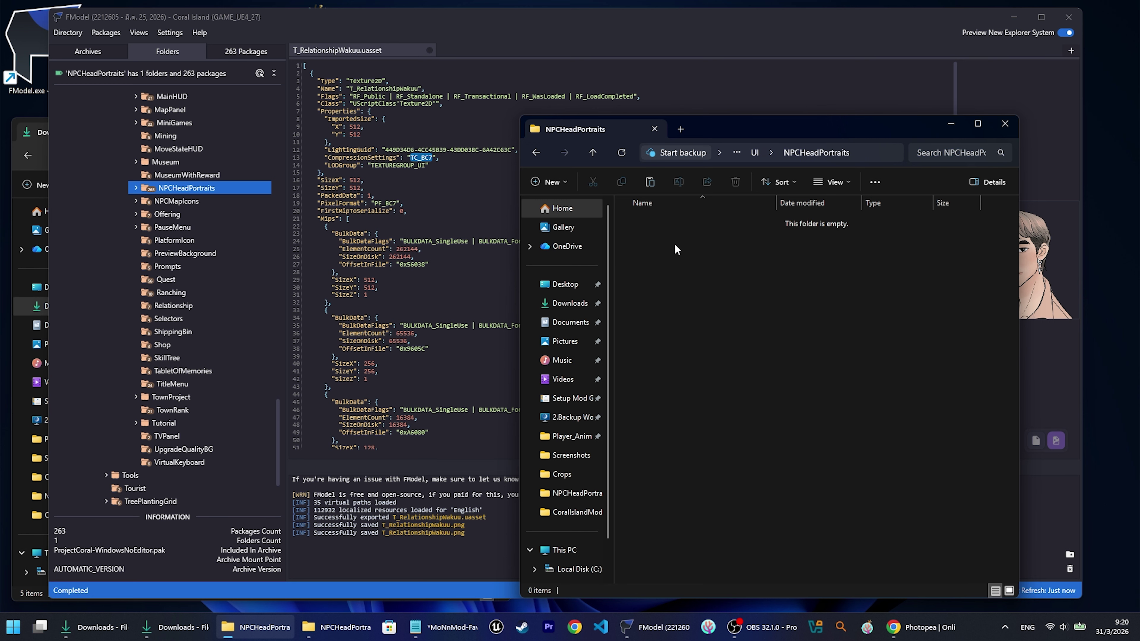
left_click(655, 185)
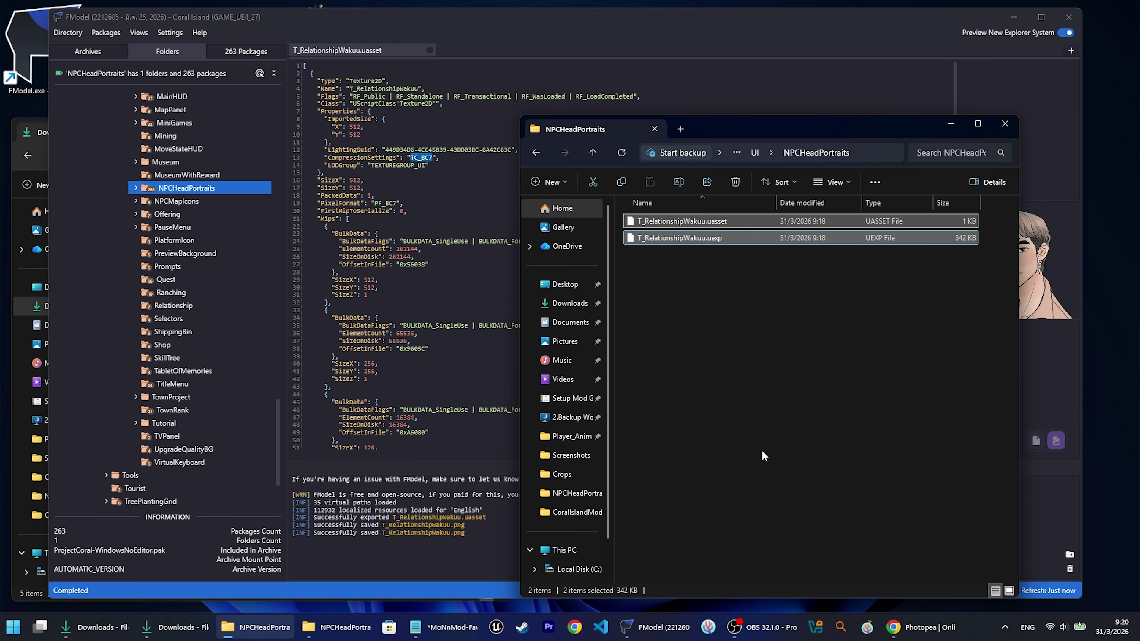
Go back up from NPCHeadPortraits to the unrealpak-main folder
left_click(536, 153)
left_click(536, 153)
left_click(536, 153)
left_click(536, 153)
left_click(535, 153)
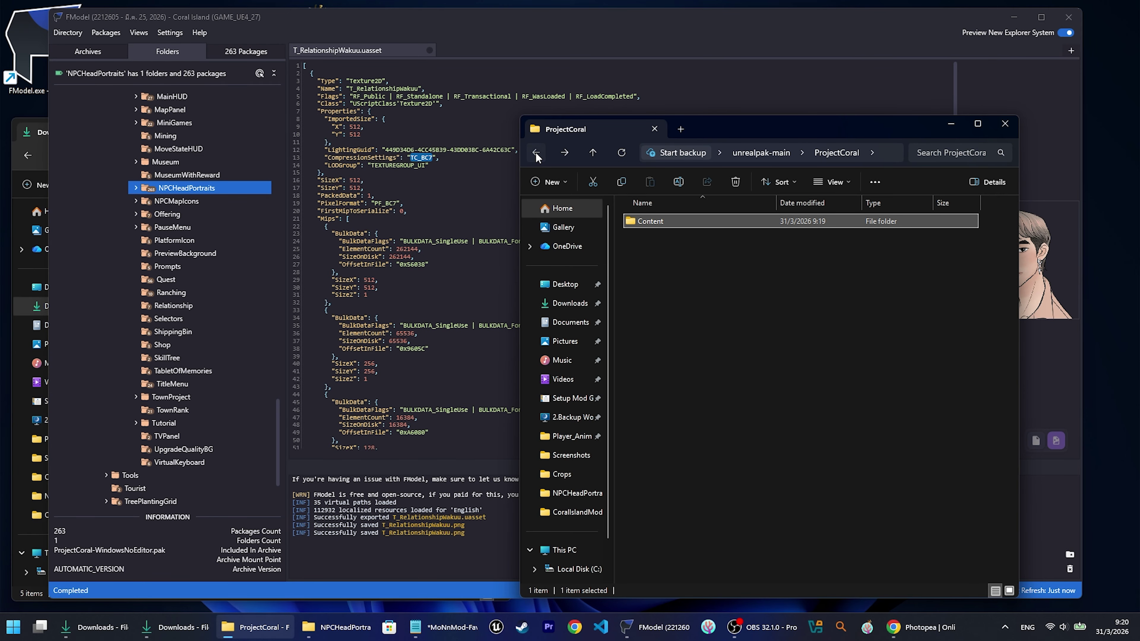
left_click(703, 464)
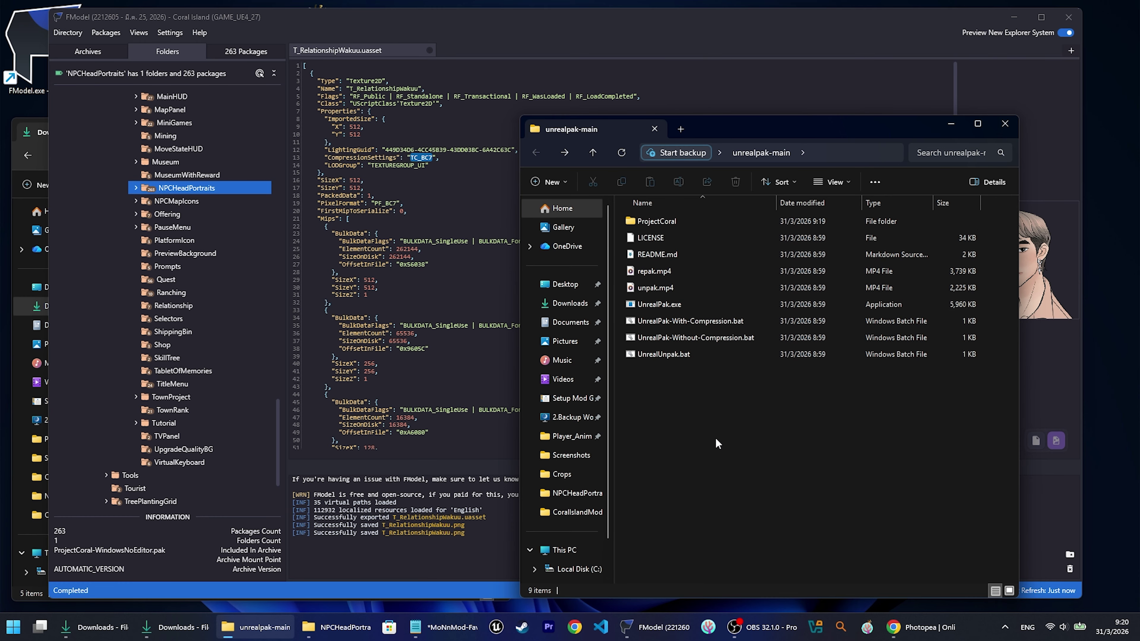
Copy the mod name MoNnMod-Favorite_P from the note and minimise the note
left_click(466, 627)
left_click_drag(792, 188, 490, 187)
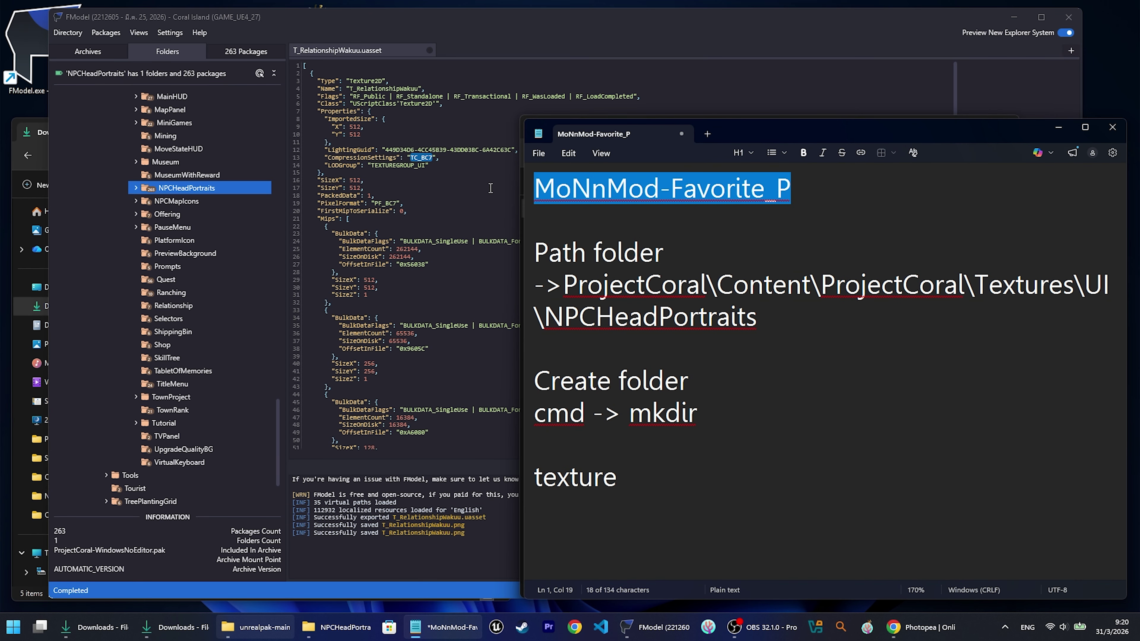
right_click(633, 192)
left_click(686, 230)
left_click(1059, 130)
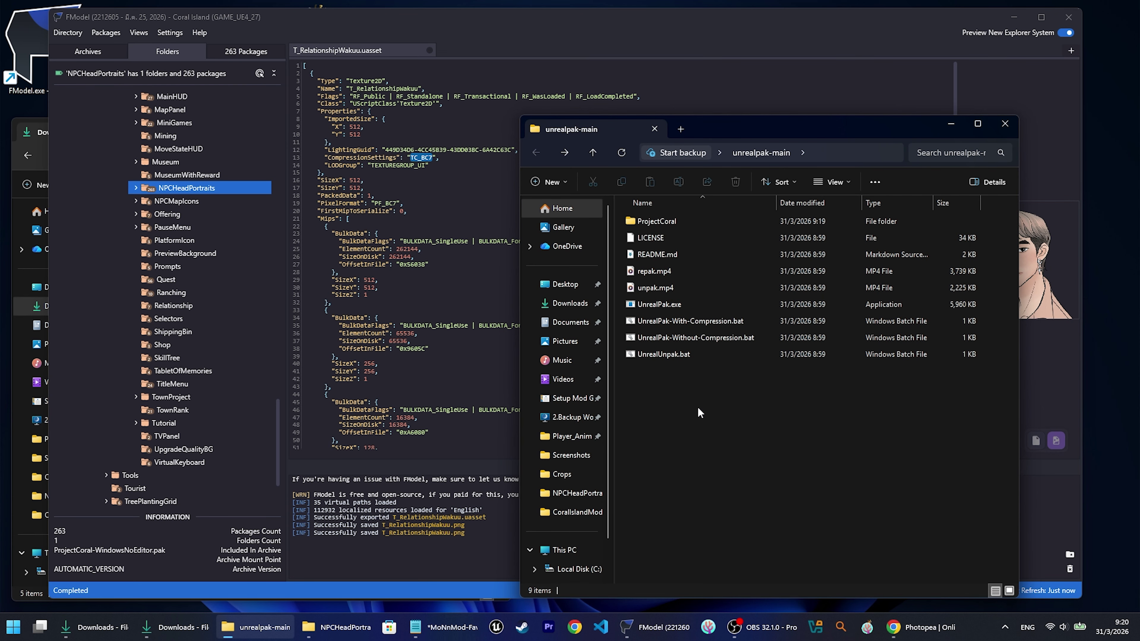
Create a new folder in unrealpak-main named MoNnMod-Favorite_P using the copied name
right_click(697, 406)
mouse_move(763, 307)
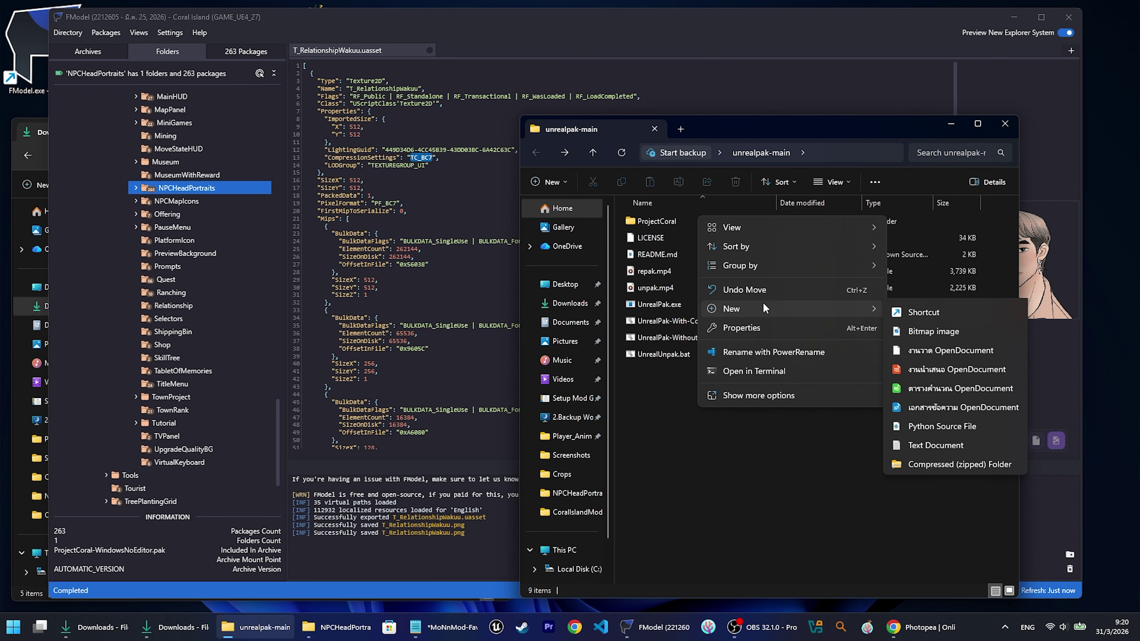
left_click(914, 306)
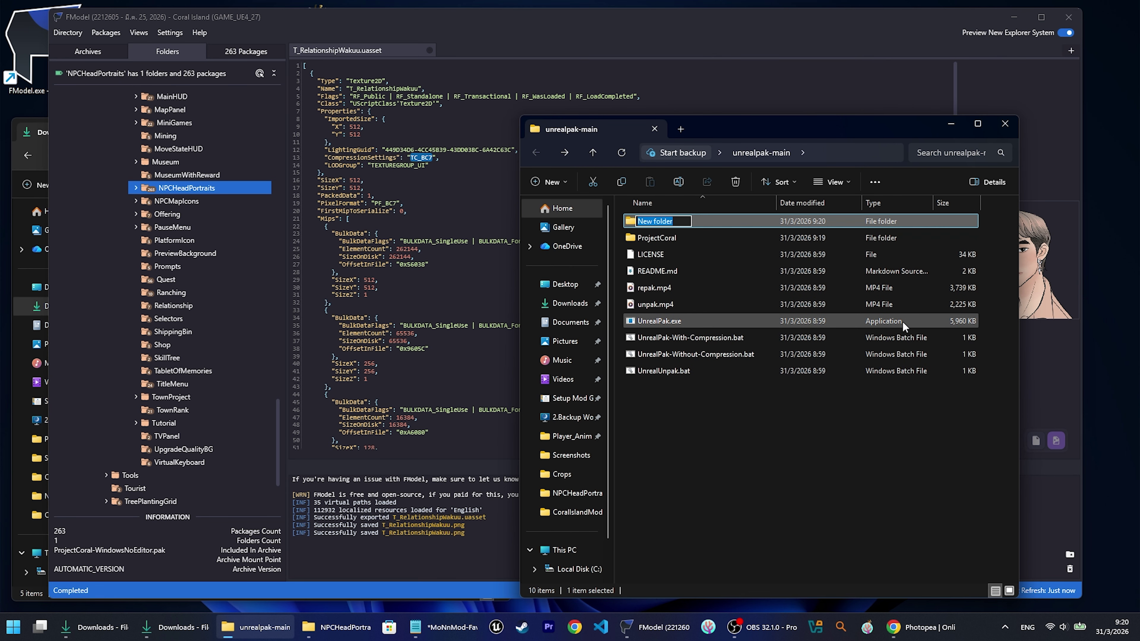
key("ctrl+v")
left_click(731, 500)
Move the ProjectCoral folder into MoNnMod-Favorite_P, check that folder's contents and return to unrealpak-main
left_click(670, 237)
left_click_drag(680, 228, 680, 226)
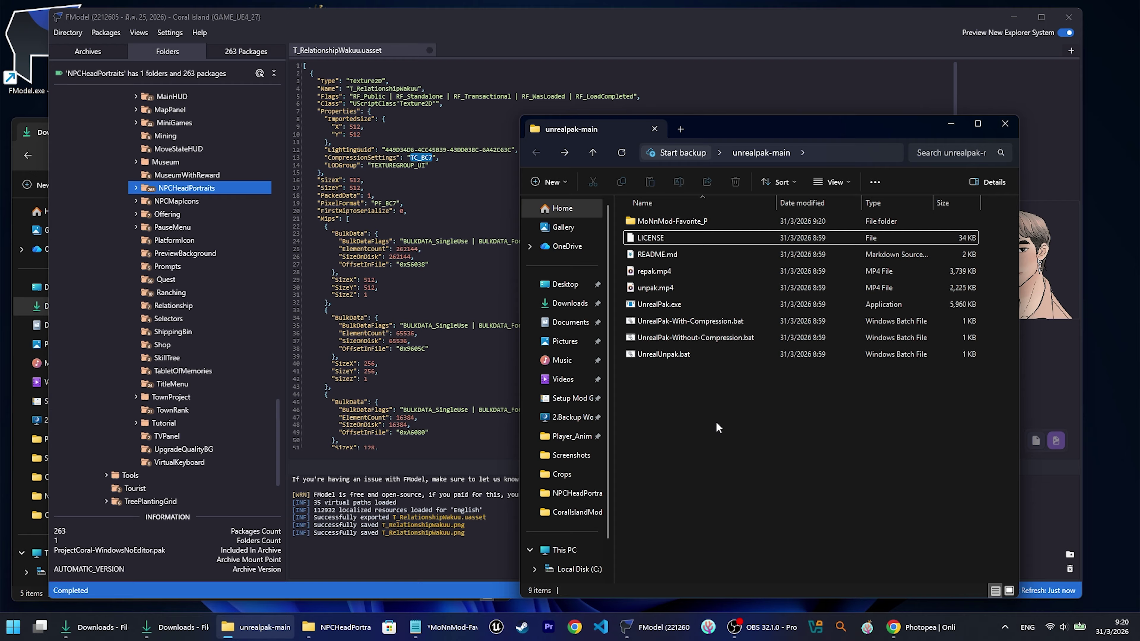
left_click(702, 224)
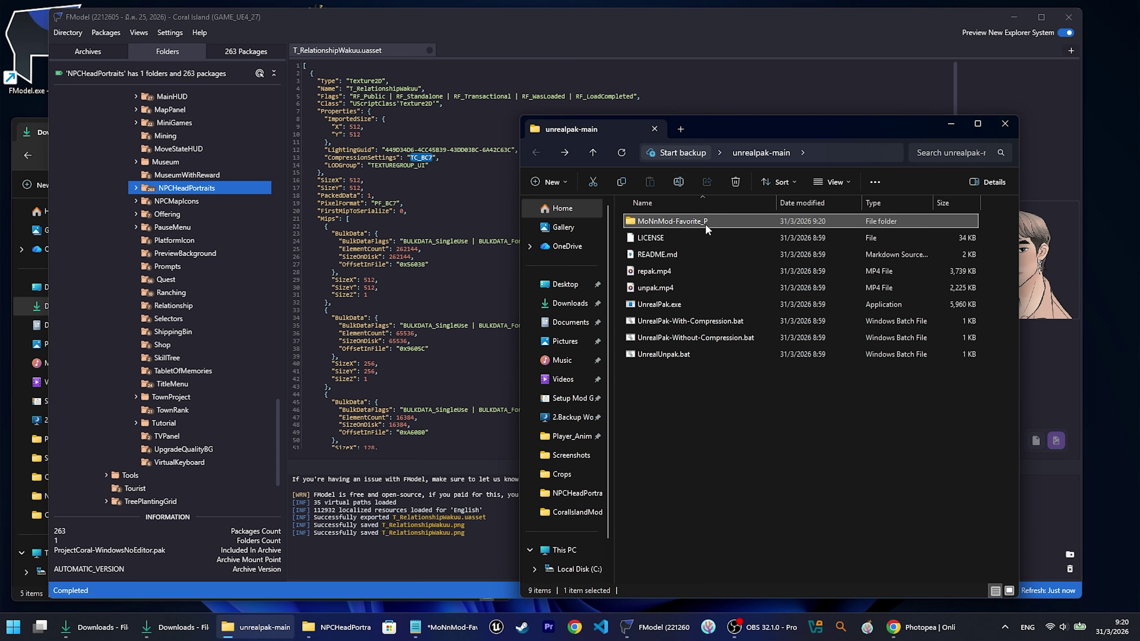
double_click(706, 224)
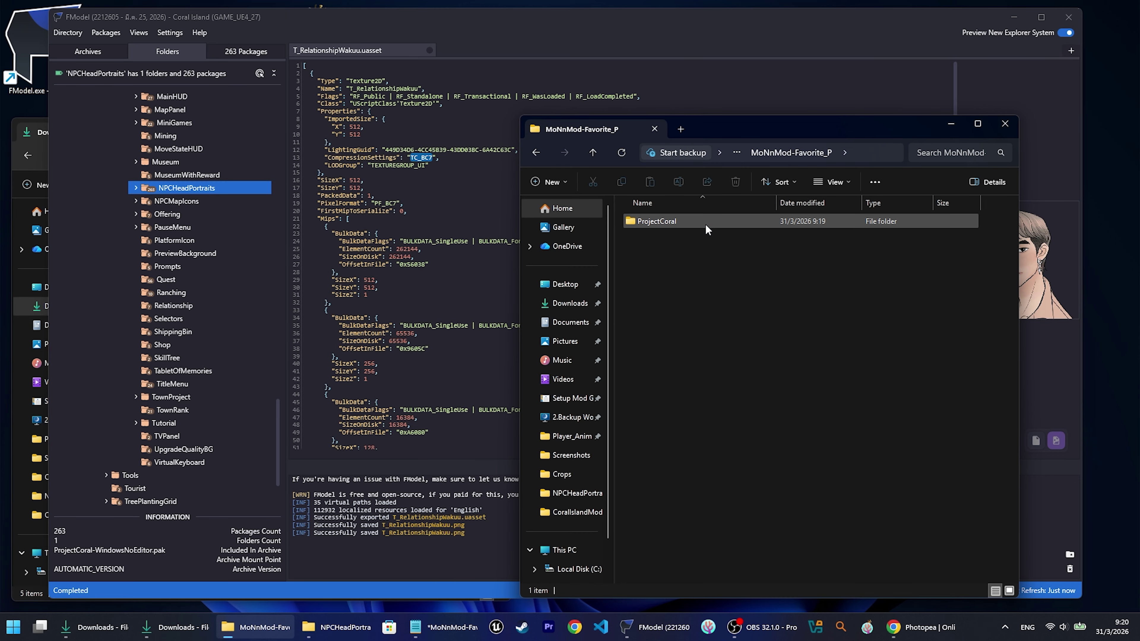
left_click(536, 152)
Pack the MoNnMod-Favorite_P folder with UnrealPak-Without-Compression.bat, allow it to run and close its console
left_click(709, 227)
left_click_drag(705, 224, 766, 345)
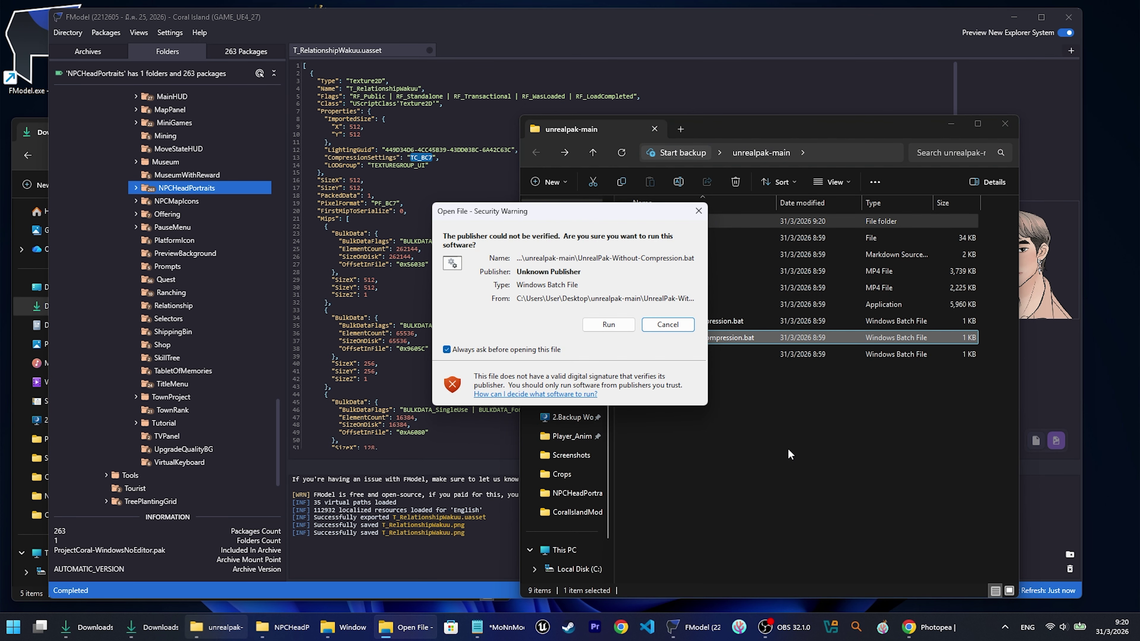
left_click(631, 331)
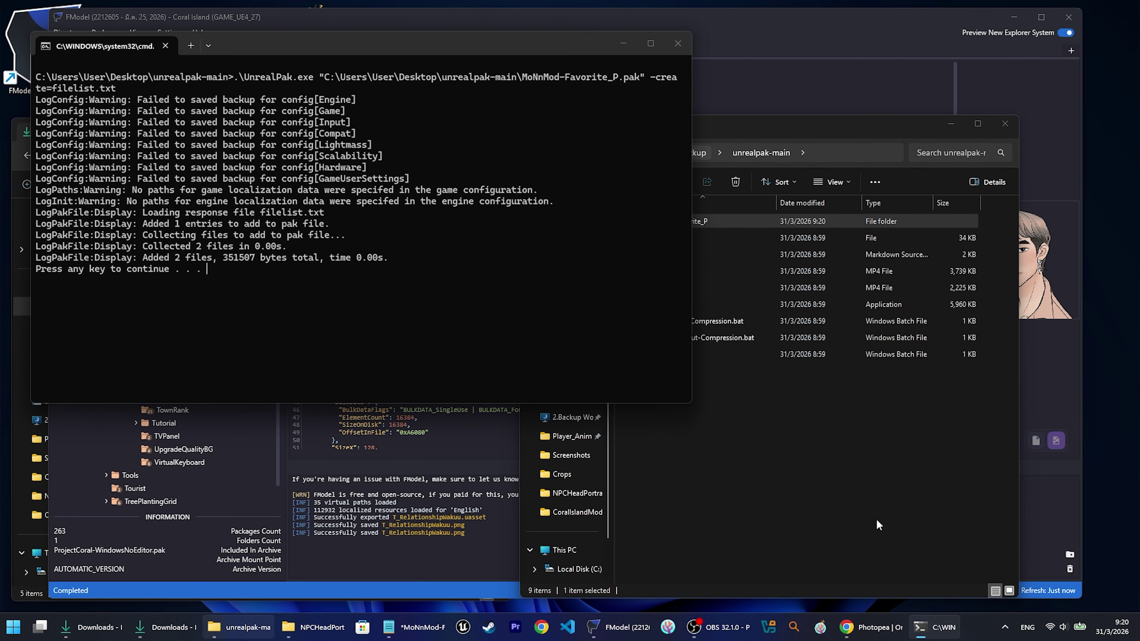
left_click(165, 46)
Compress MoNnMod-Favorite_P.pak into a 7z archive, keeping the name MoNnMod-Favorite_P.7z
left_click(706, 272)
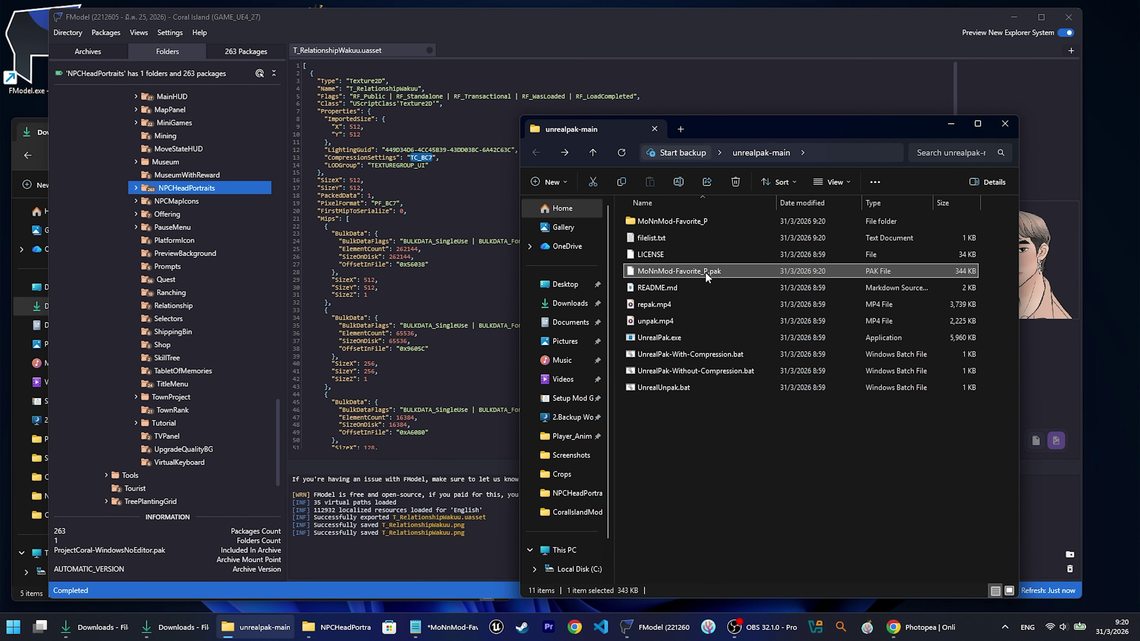
right_click(747, 271)
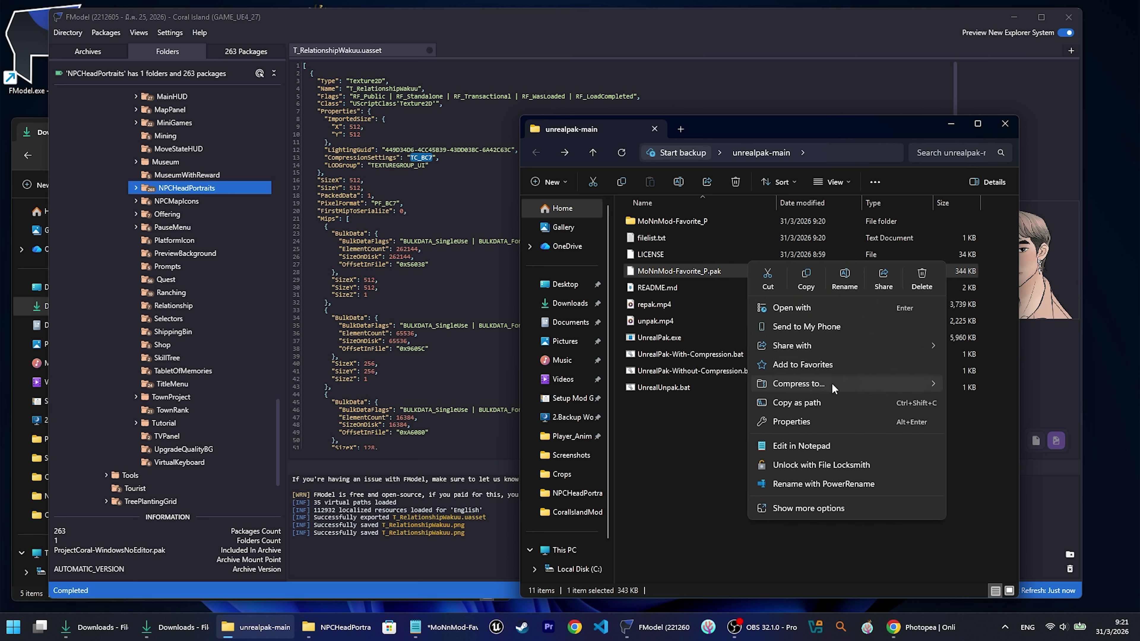
mouse_move(832, 387)
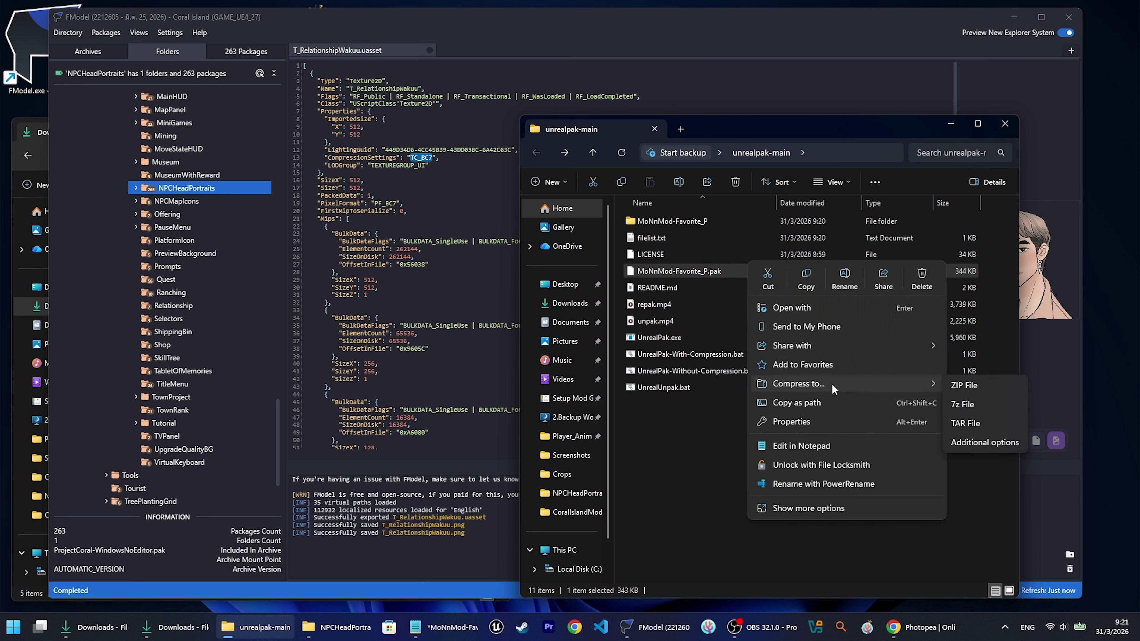
left_click(990, 408)
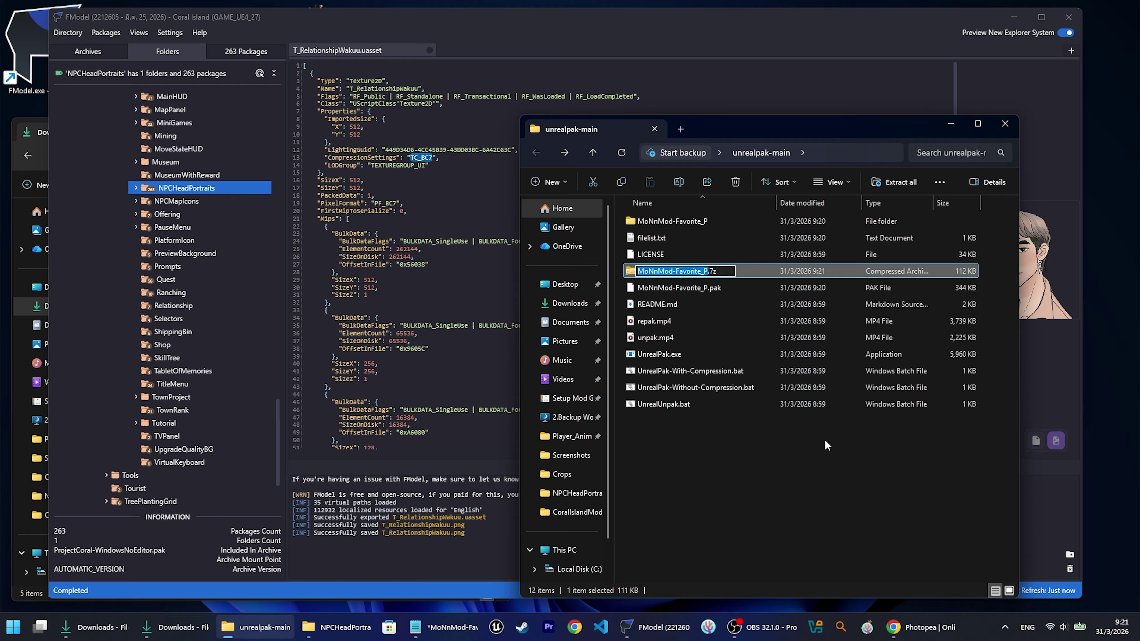
left_click(794, 446)
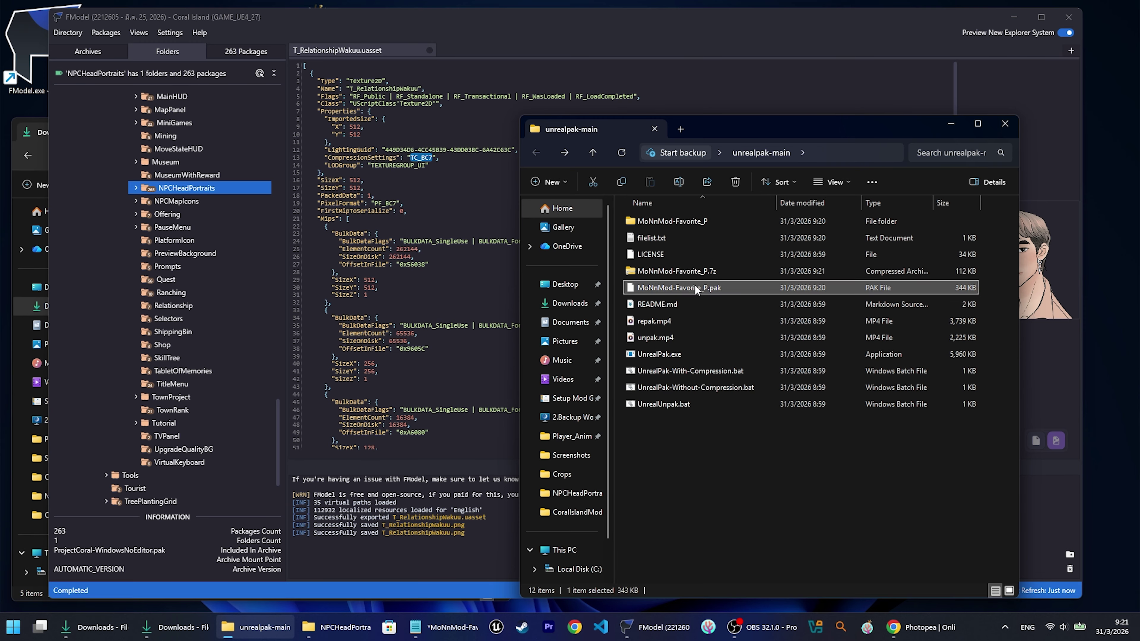
Transfer MoNnMod-Favorite_P.7z to the desktop, minimise the open windows and place its icon beside Coral Island Mod Manager
left_click(694, 272)
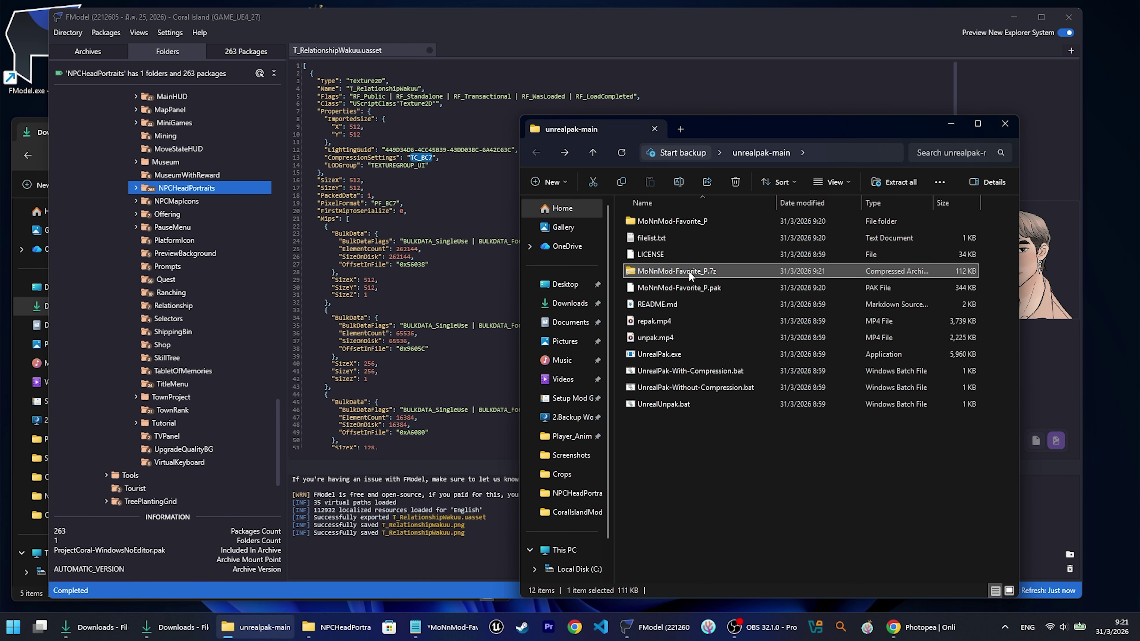
right_click(688, 271)
key("Escape")
left_click(951, 123)
left_click(1013, 16)
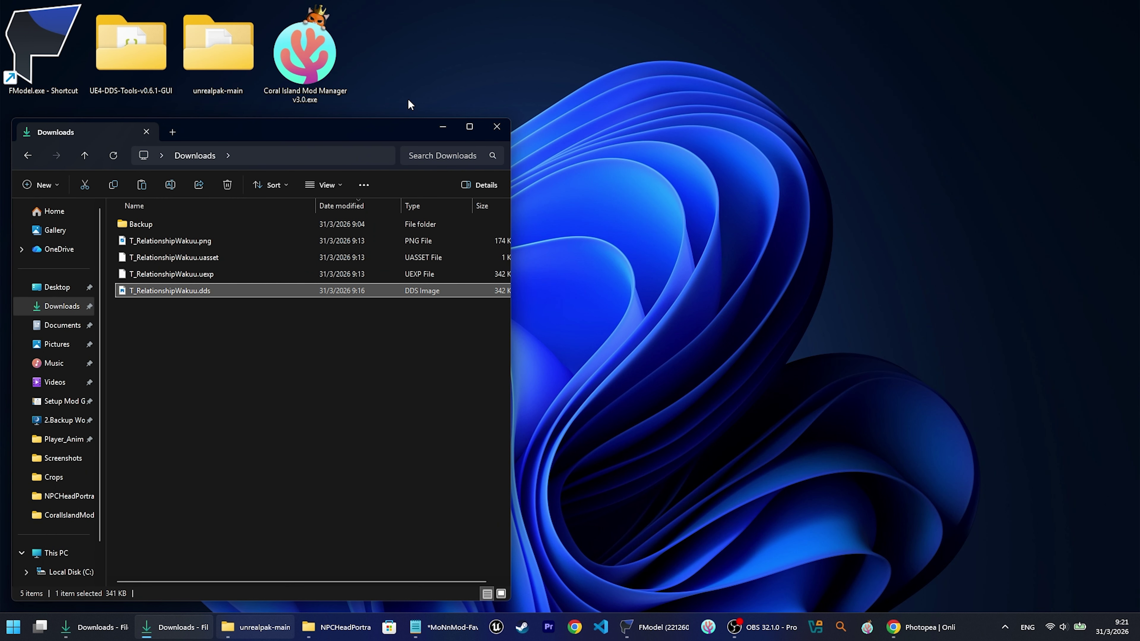
right_click(424, 84)
key("Escape")
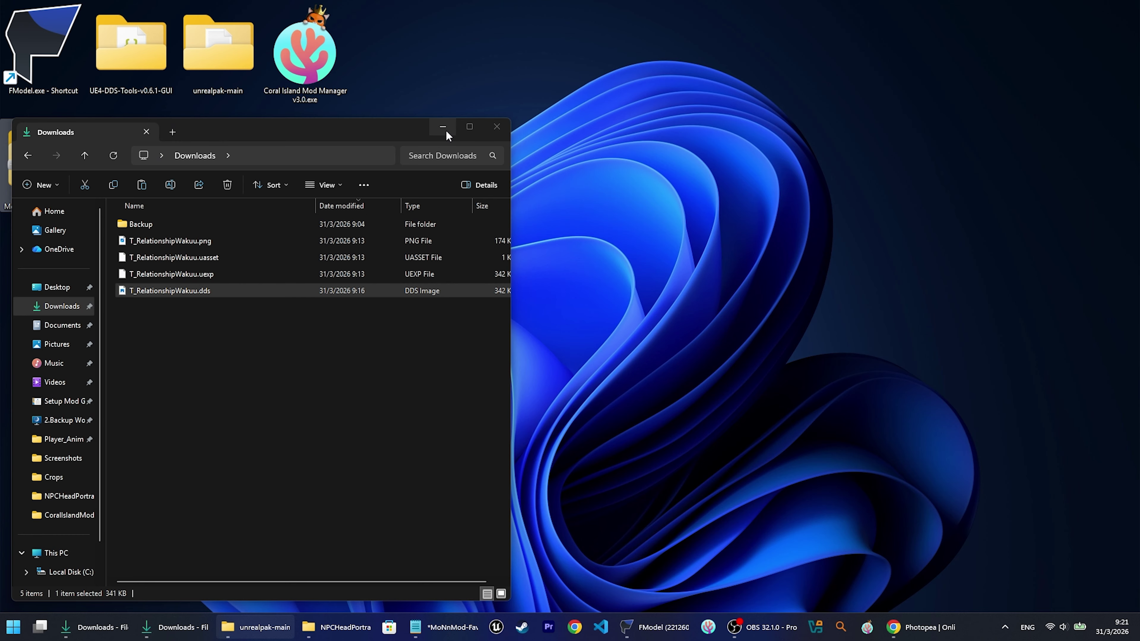
left_click(442, 127)
left_click_drag(29, 169, 417, 71)
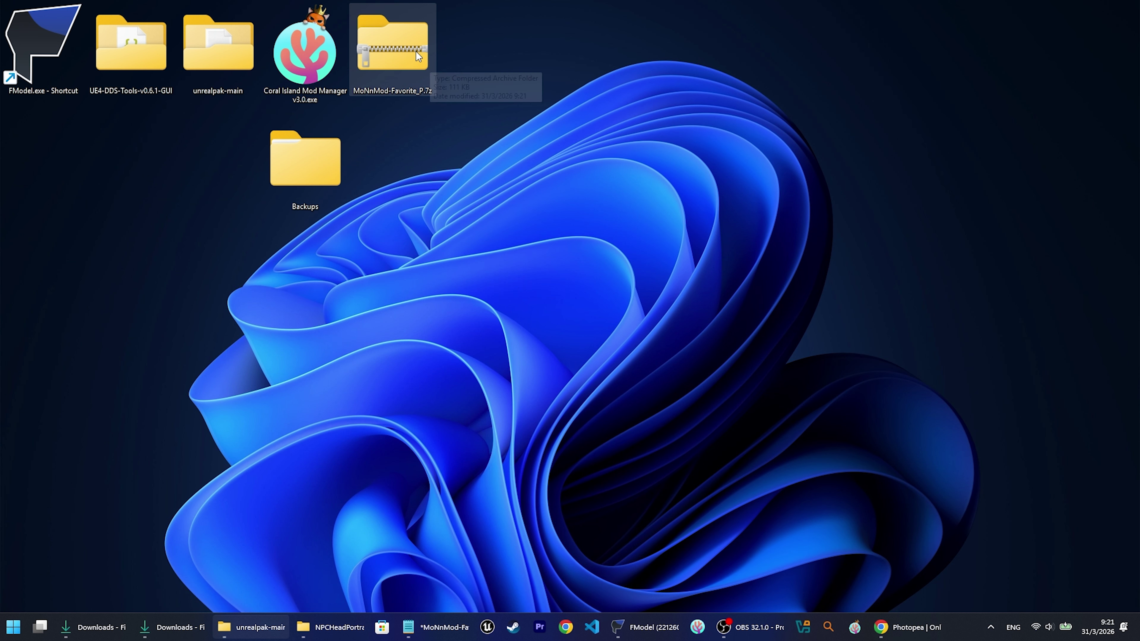
Launch Coral Island Mod Manager v3.0 from the desktop and move its window clear of the desktop icons
double_click(304, 57)
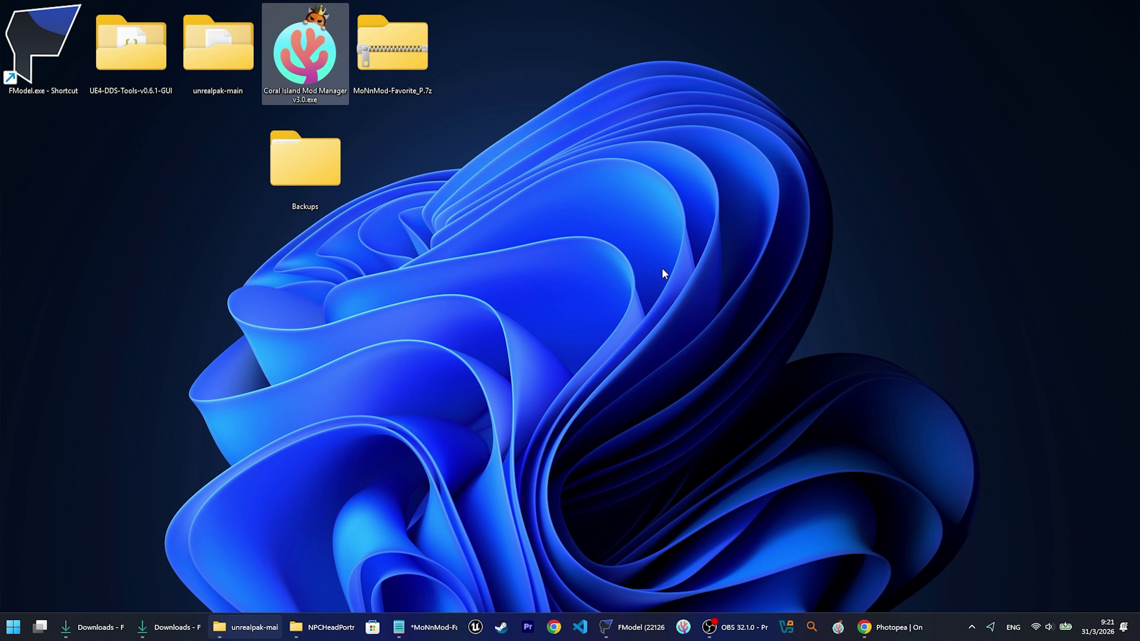
left_click_drag(569, 108, 758, 111)
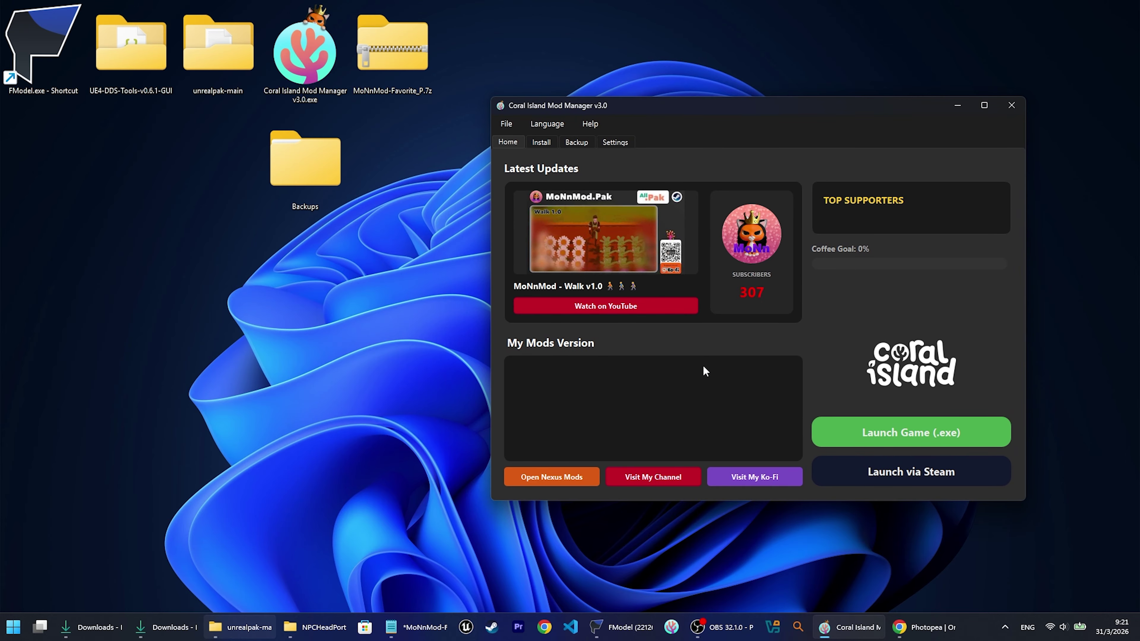
Install MoNnMod-Favorite_P.7z from the desktop as a new mod and dismiss the resulting message
left_click(543, 143)
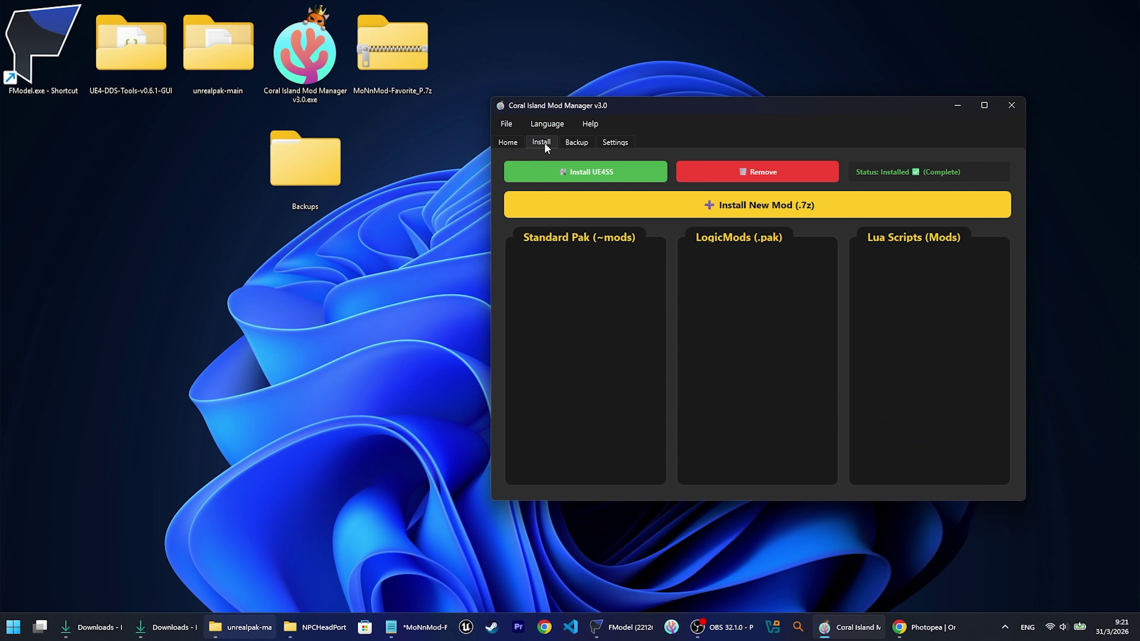
left_click(648, 209)
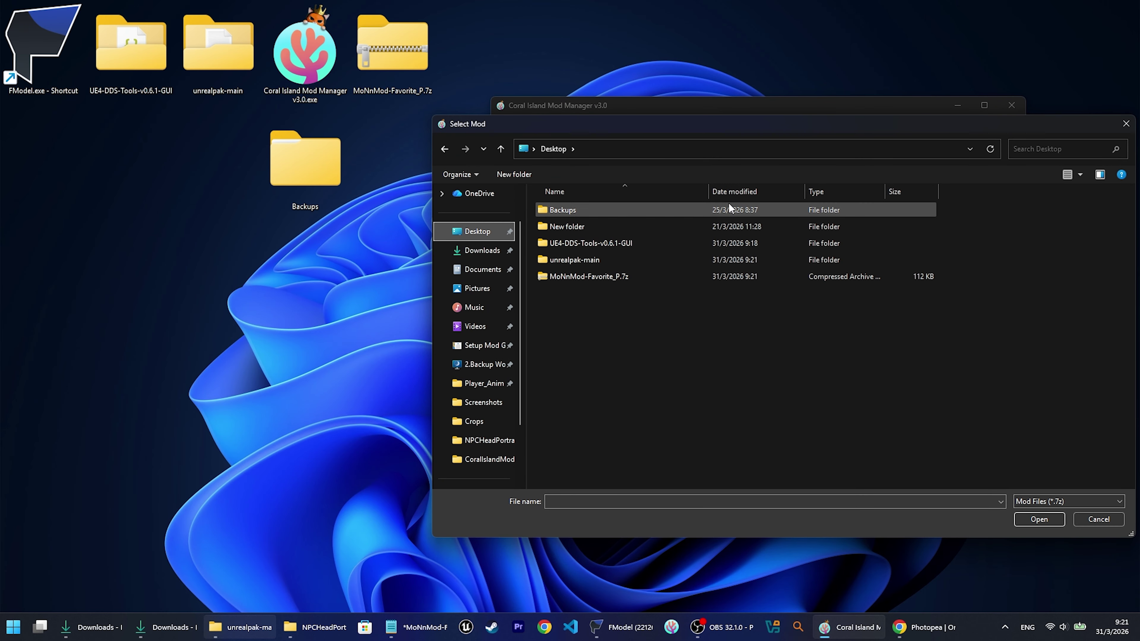
left_click(616, 280)
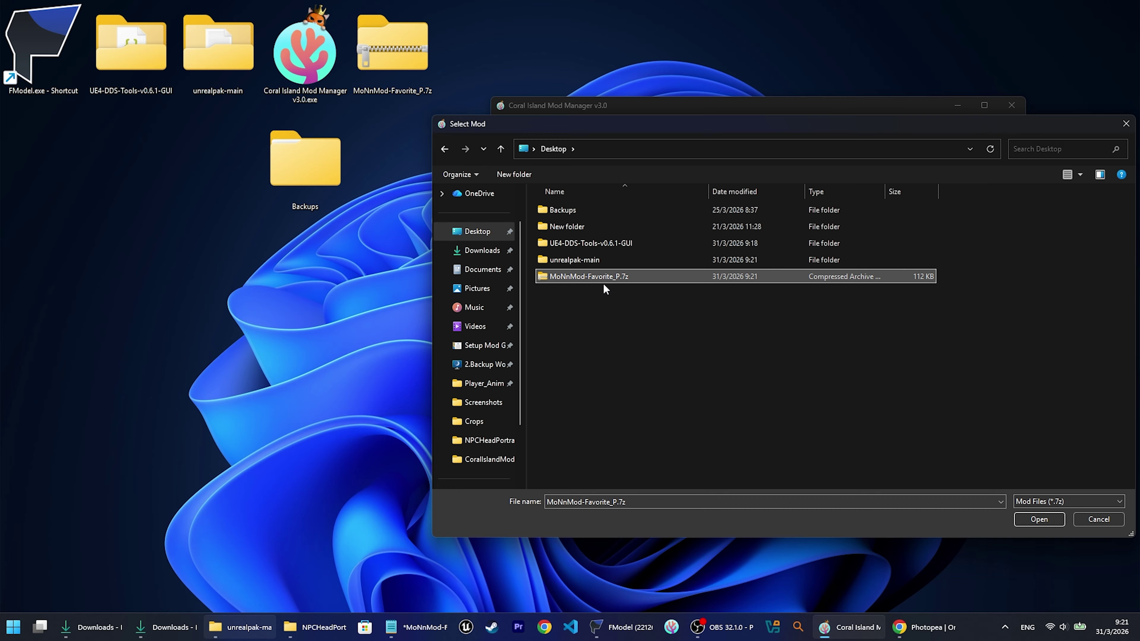
left_click(1044, 519)
left_click(793, 320)
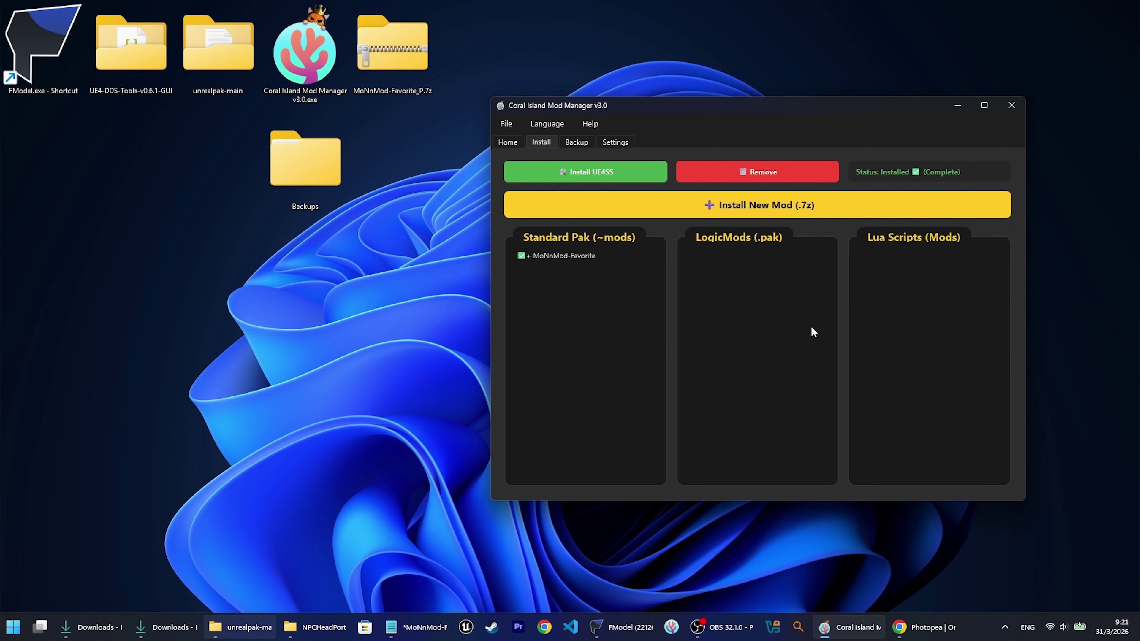
Launch Coral Island from the mod manager's home page, load the MFarm save at Year 2, Fall 11, and dismiss the opening notice
left_click(509, 141)
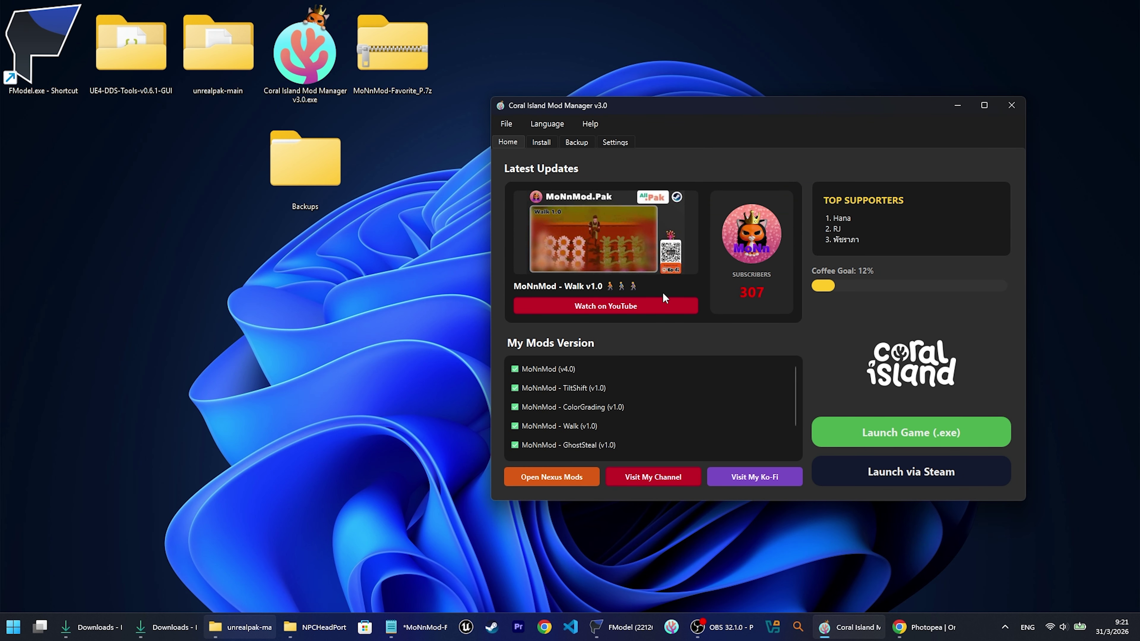
left_click(876, 434)
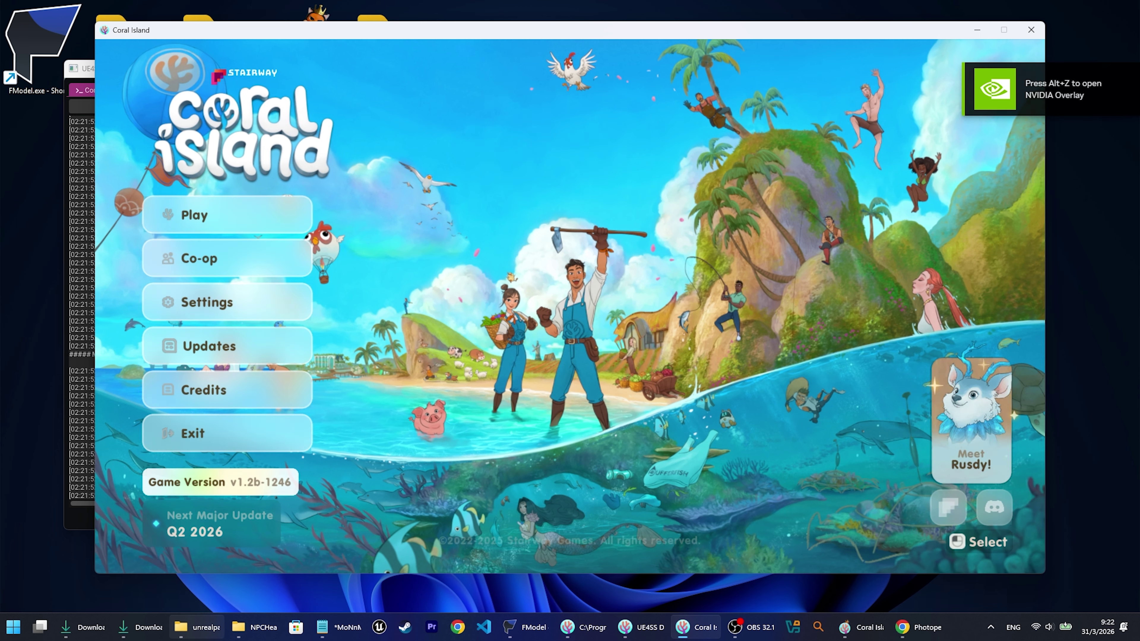
left_click(216, 214)
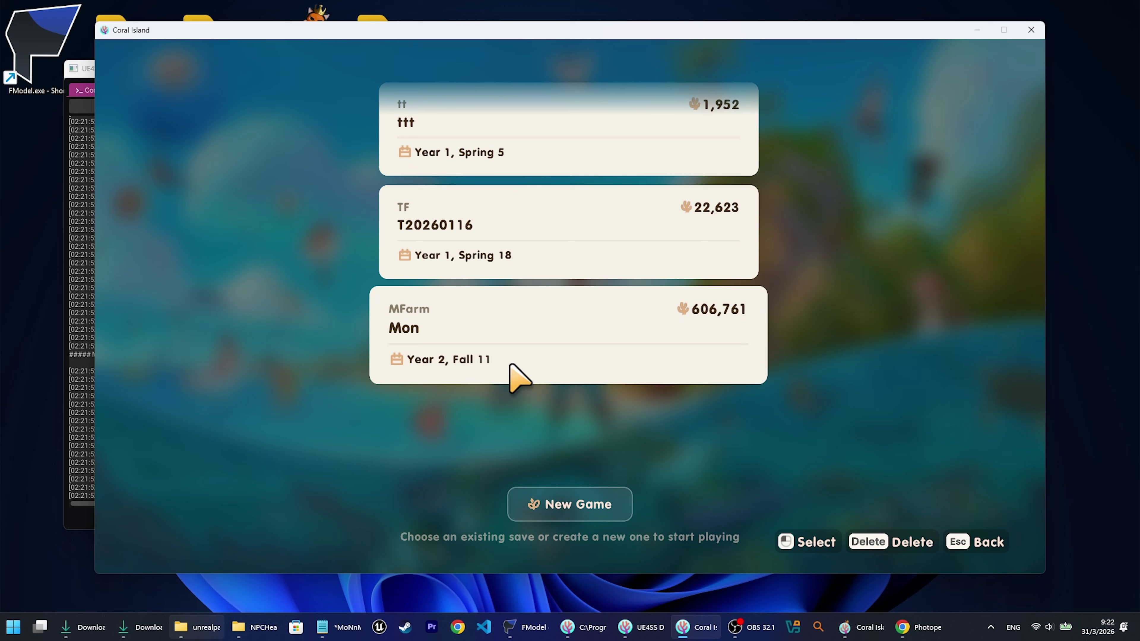
left_click(508, 377)
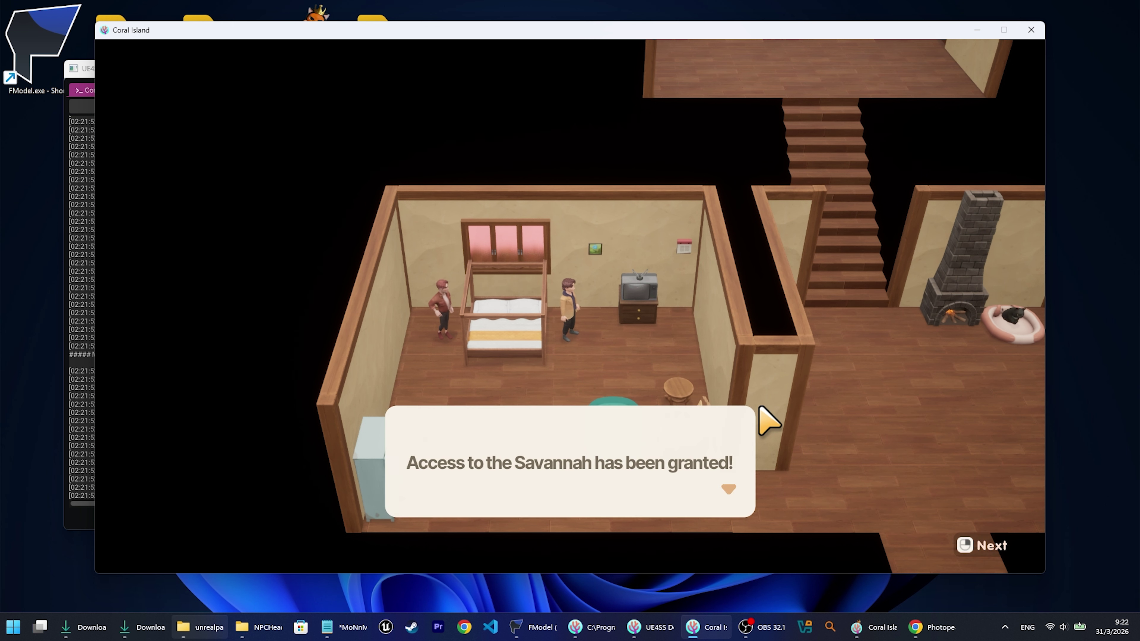
right_click(758, 406)
Check Wakuu's modded portrait in the Family relationship list and open his profile page
key("l")
mouse_move(1019, 173)
left_mouse_down()
mouse_move(1029, 448)
mouse_move(1028, 359)
left_mouse_up()
left_click(241, 149)
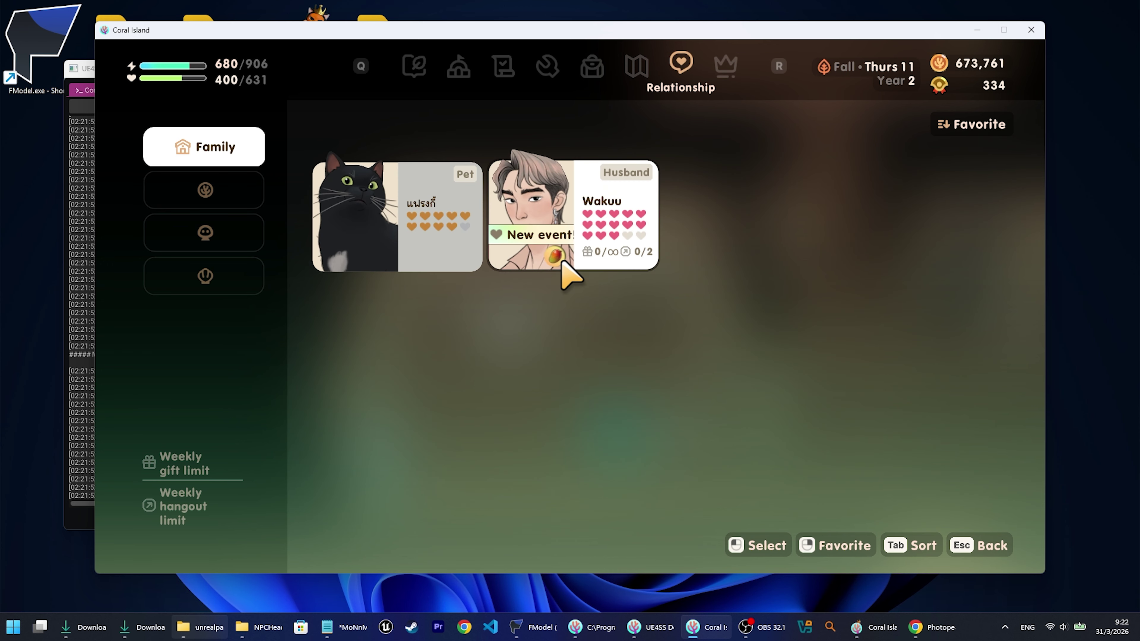
left_click(563, 264)
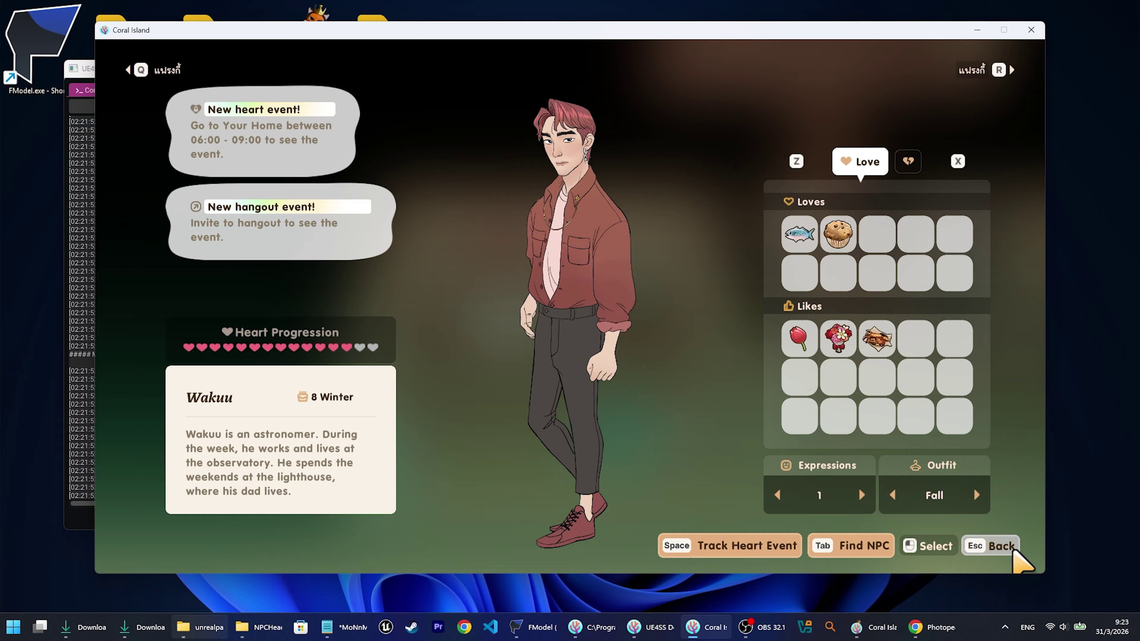
left_click(999, 551)
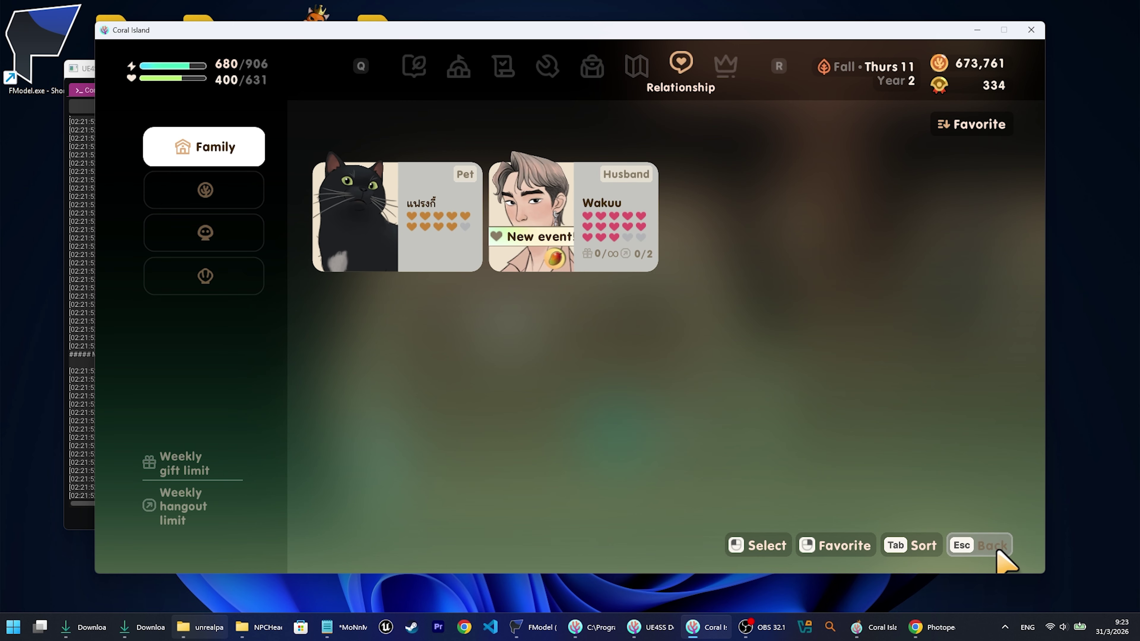
left_click(994, 548)
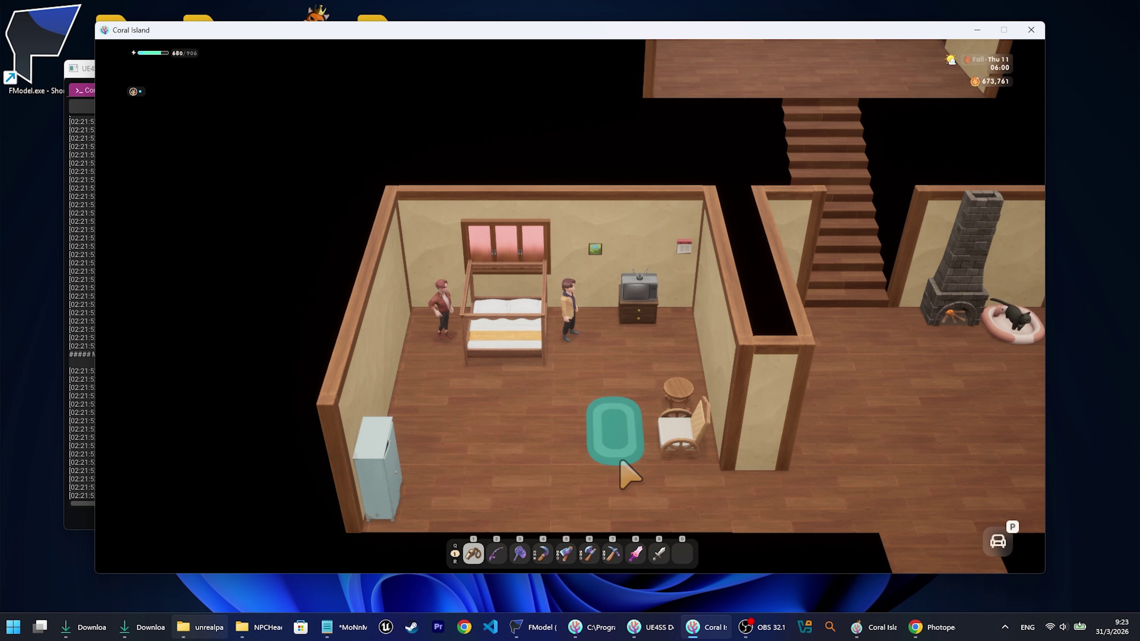
key("Escape")
left_click(581, 388)
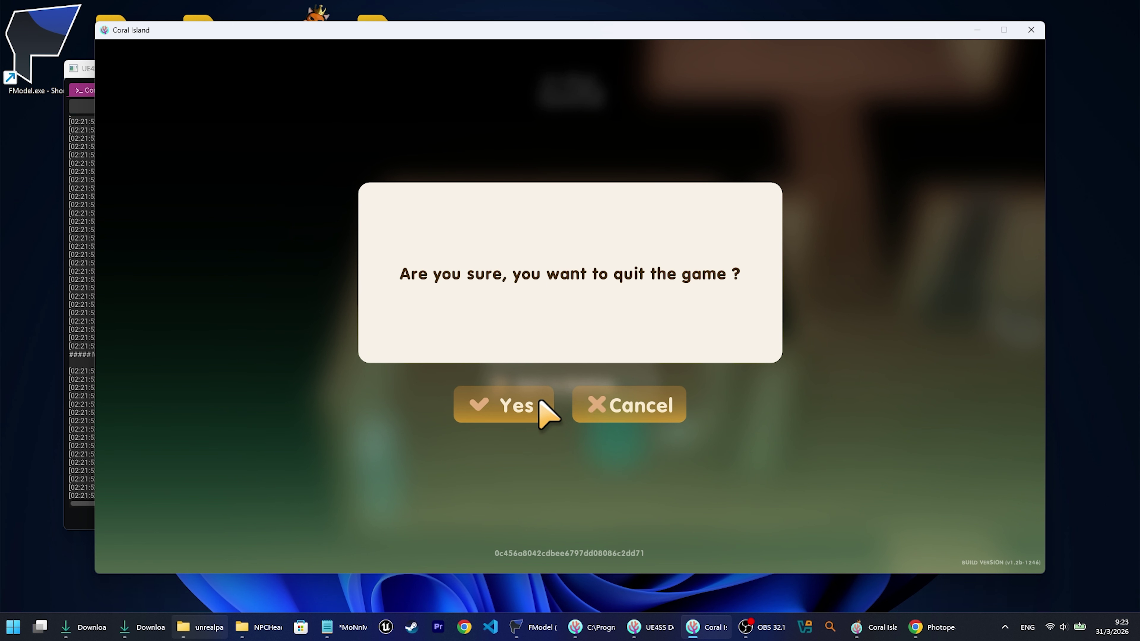